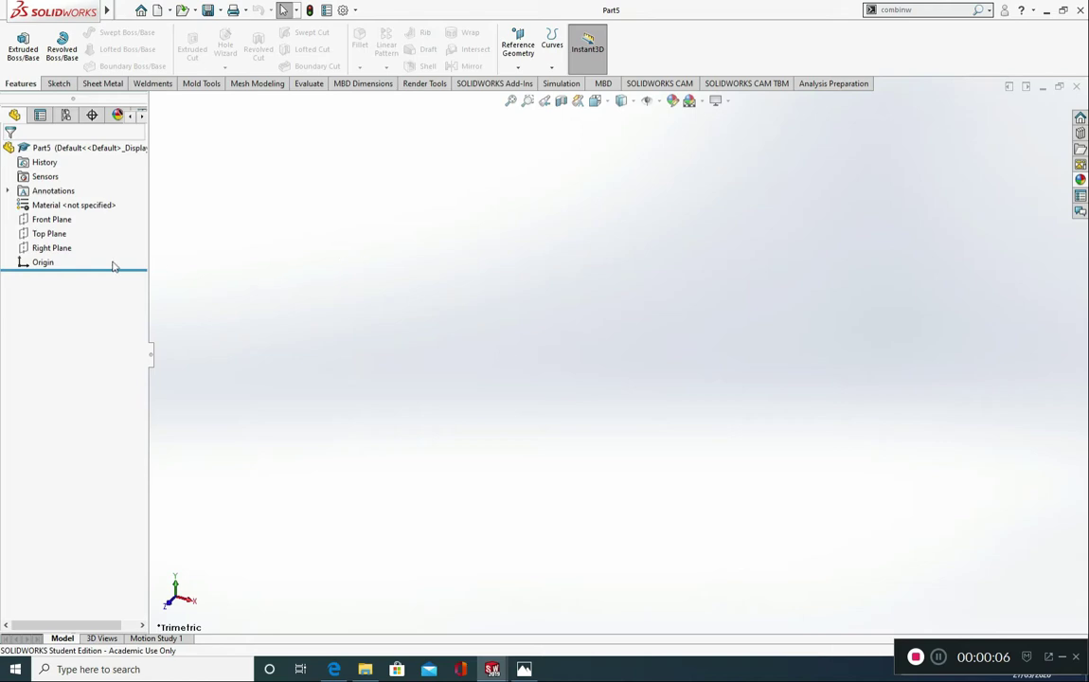
Step: On the Front Plane, sketch a horizontal line about 64 mm long leftward from the origin, continuing with a vertical line downward from its end
left_click(58, 226)
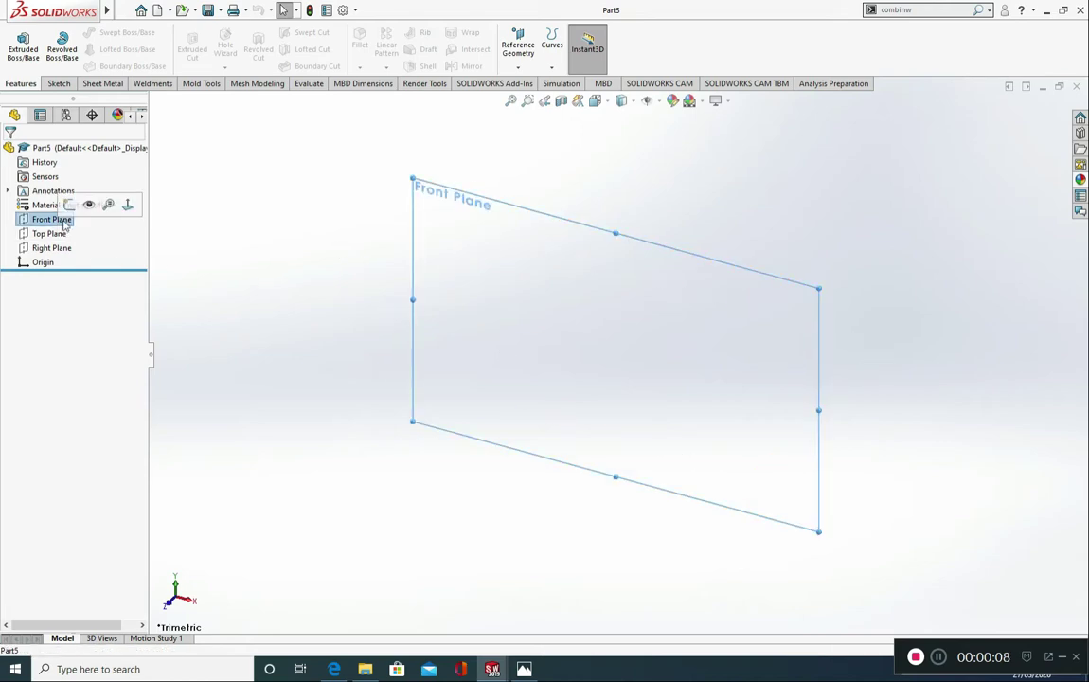
left_click(128, 205)
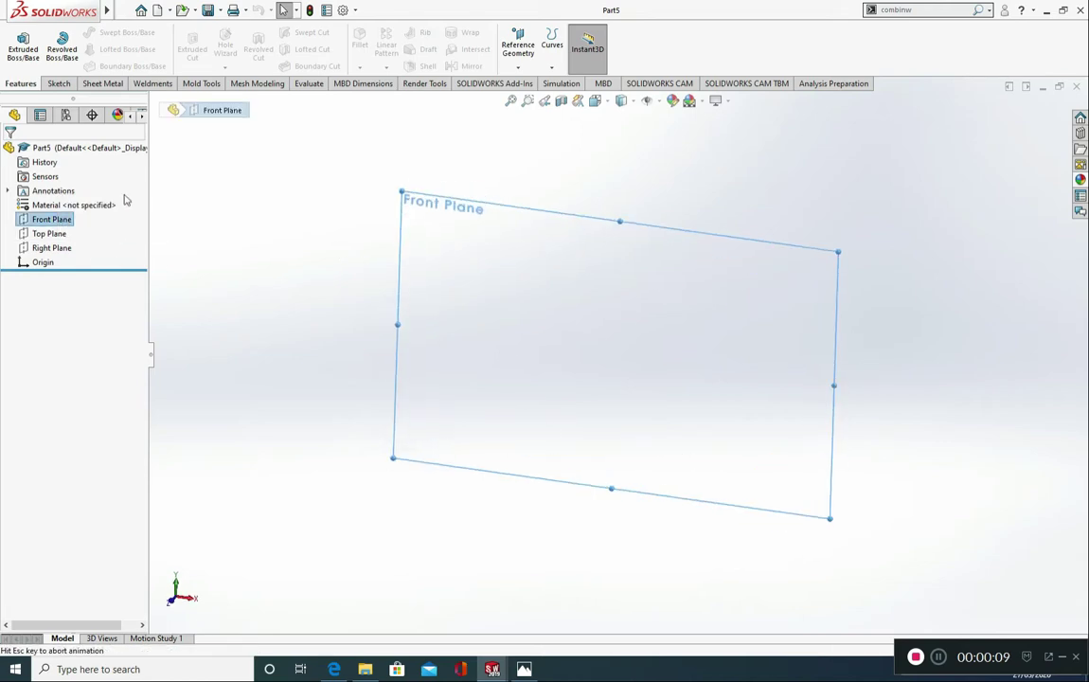
left_click(59, 83)
left_click(84, 32)
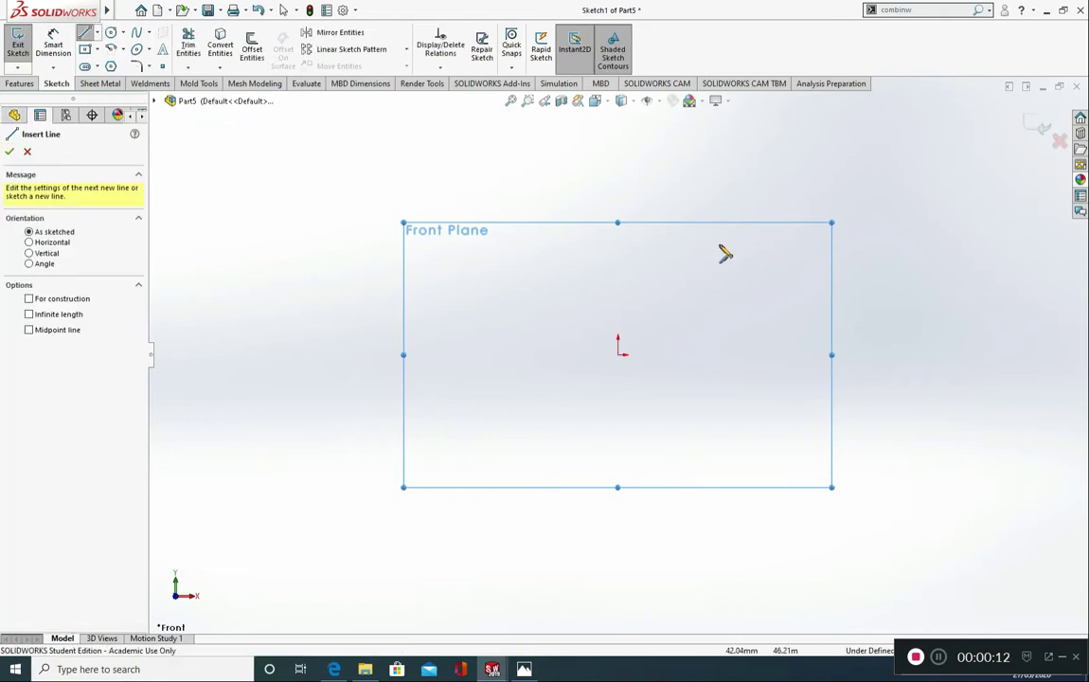
left_click(619, 353)
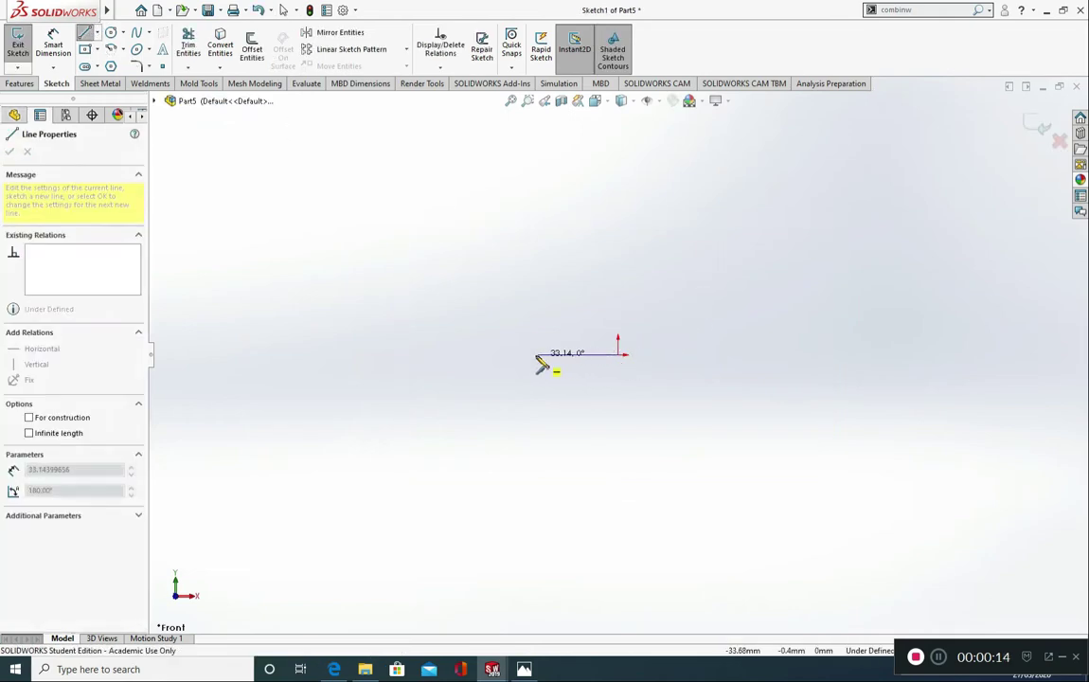
left_click(464, 354)
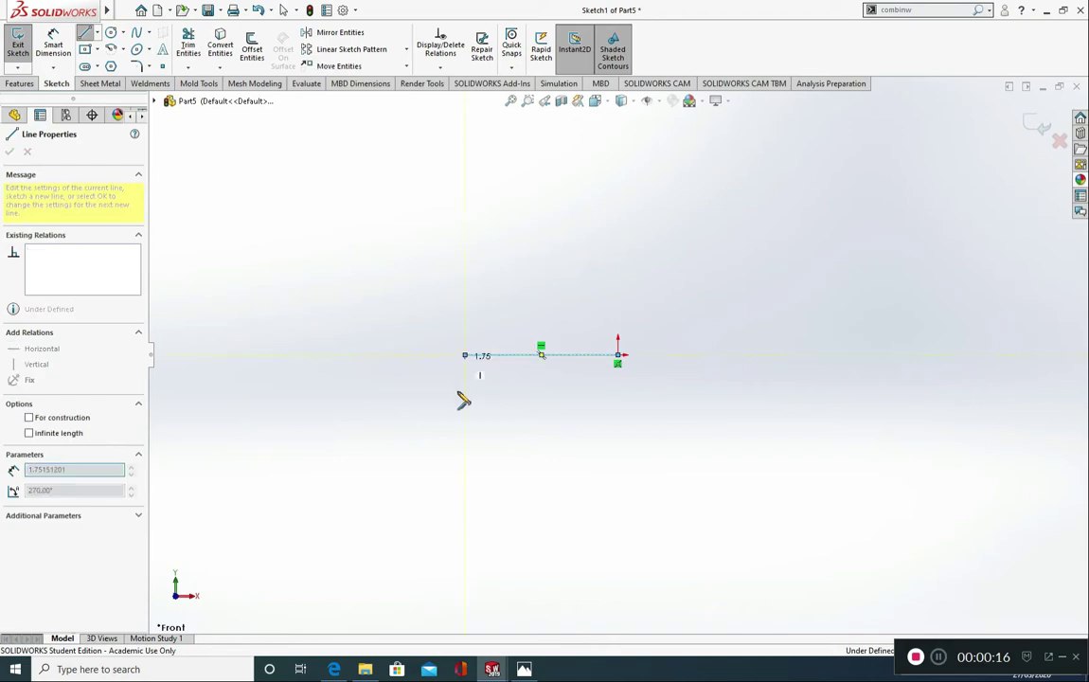
left_click(464, 569)
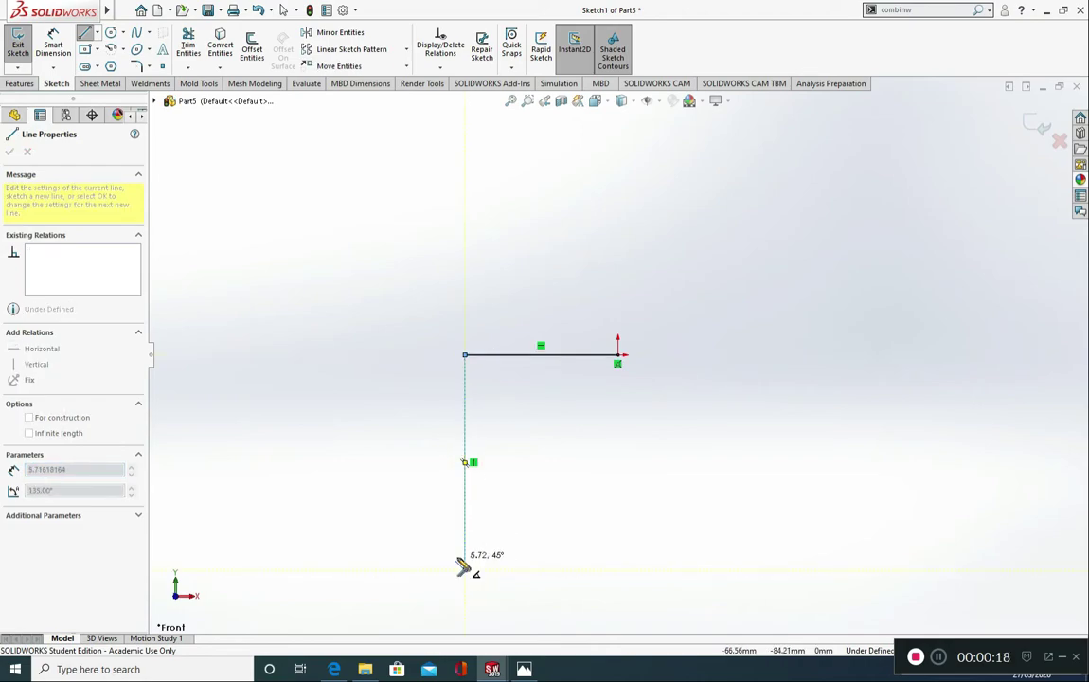
key("Escape")
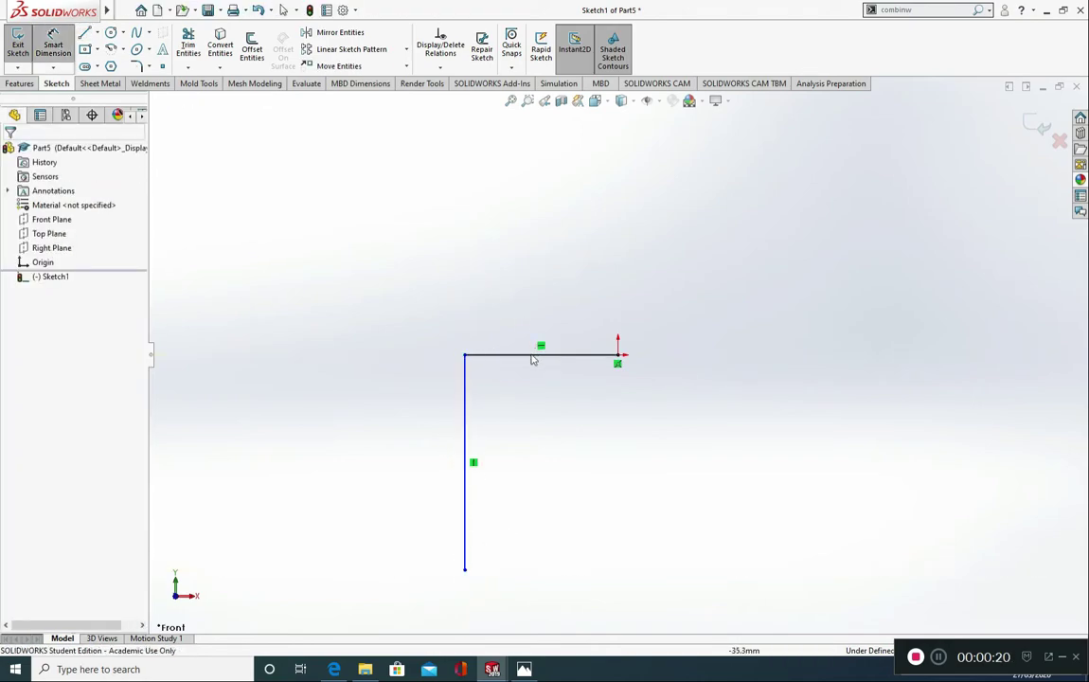
Step: Dimension the horizontal line's length to 45 mm
left_click(532, 355)
left_click(542, 281)
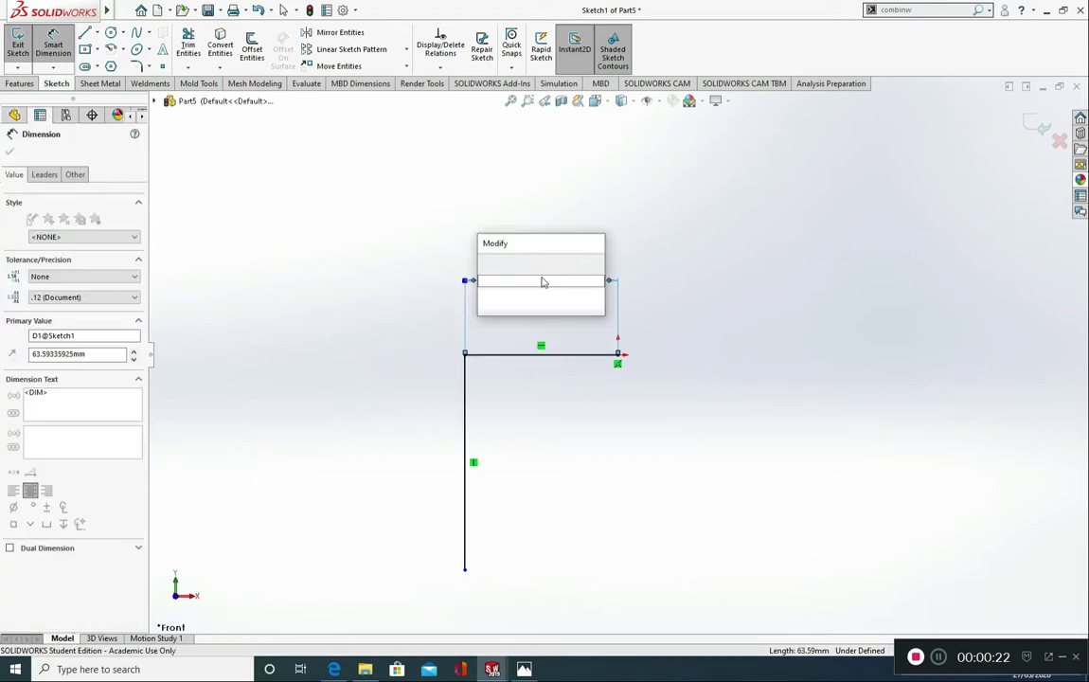
type("45")
key("Return")
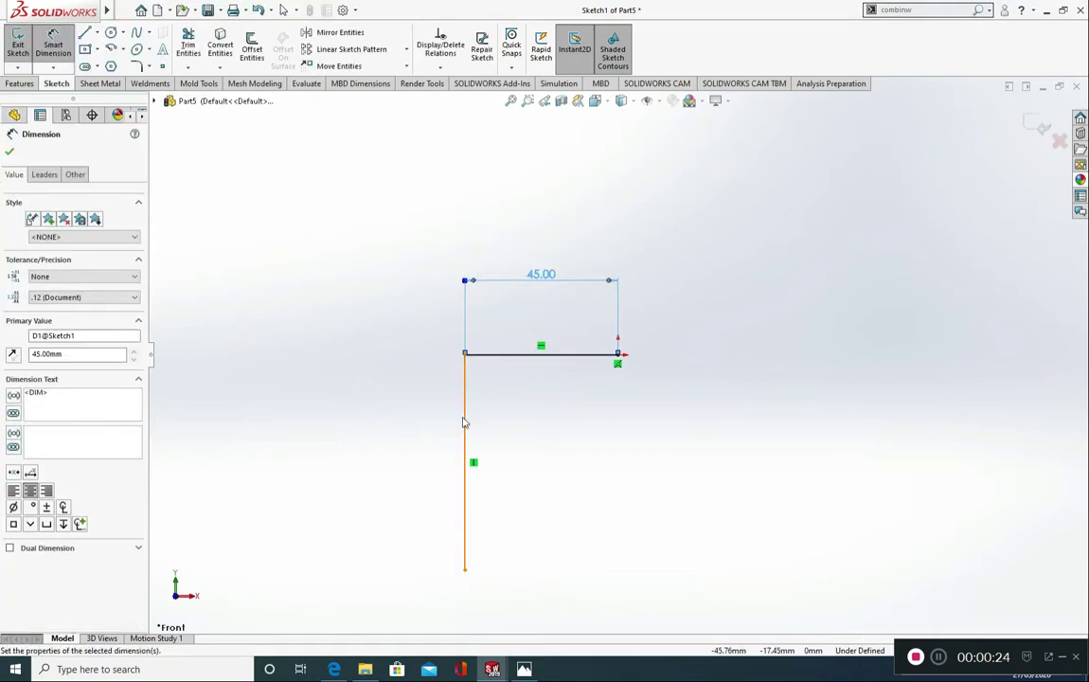
Step: Dimension the vertical line's length to 104 mm
left_click(463, 422)
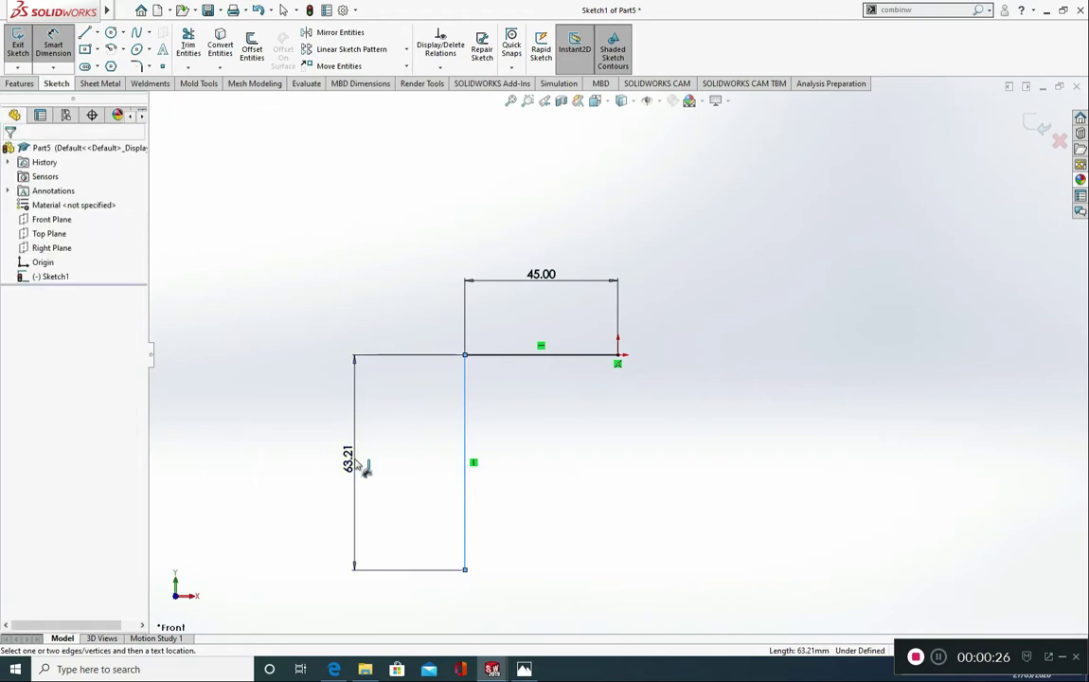
left_click(362, 468)
type("1")
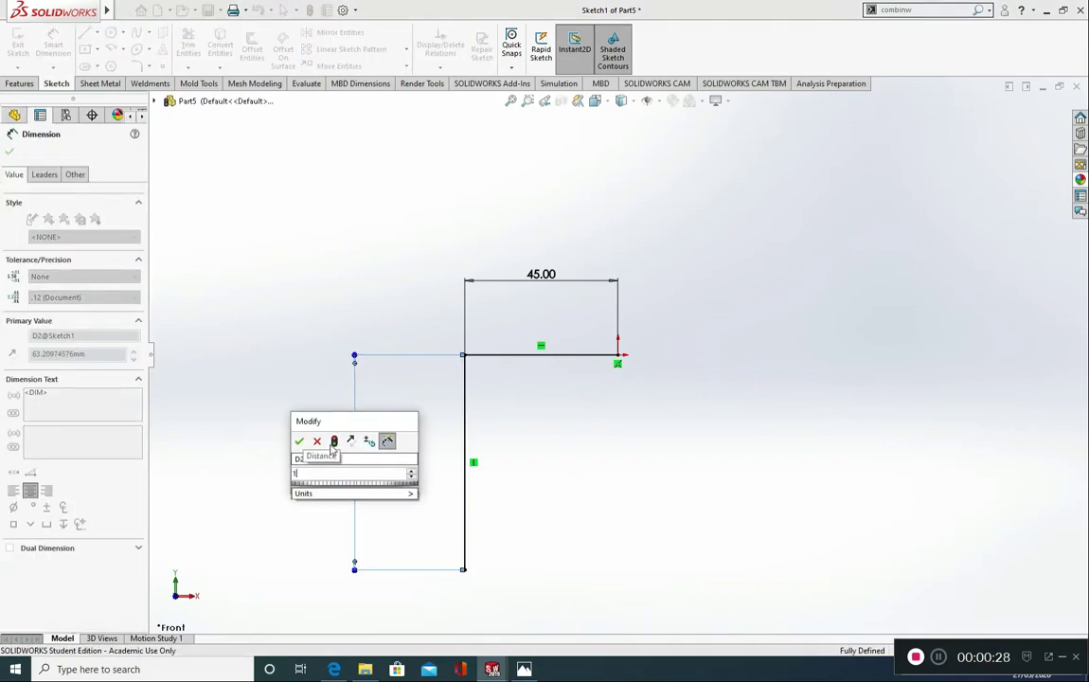
type("04")
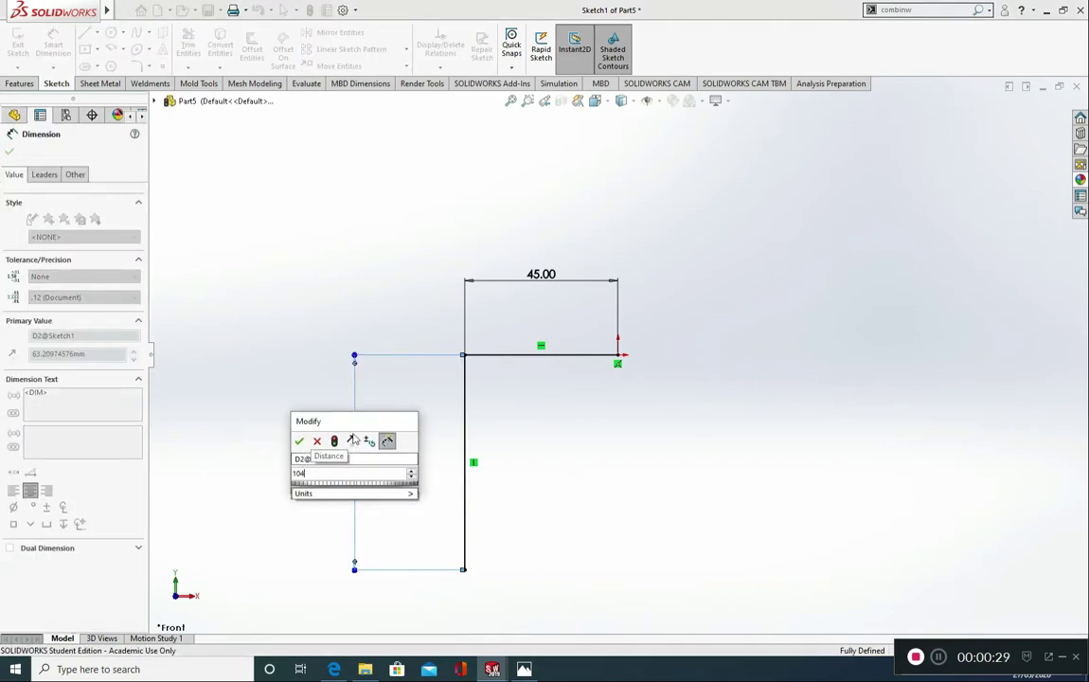
left_click(299, 443)
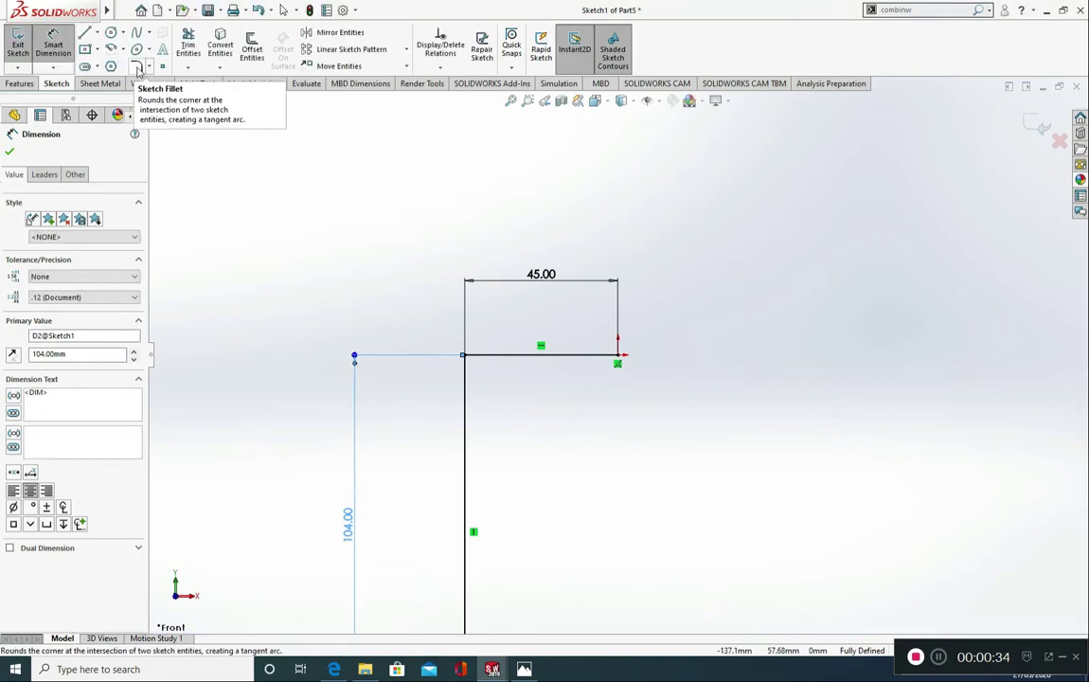
Step: Round the corner between the two lines with a 10 mm Sketch Fillet and exit the sketch
left_click(137, 69)
left_click(466, 399)
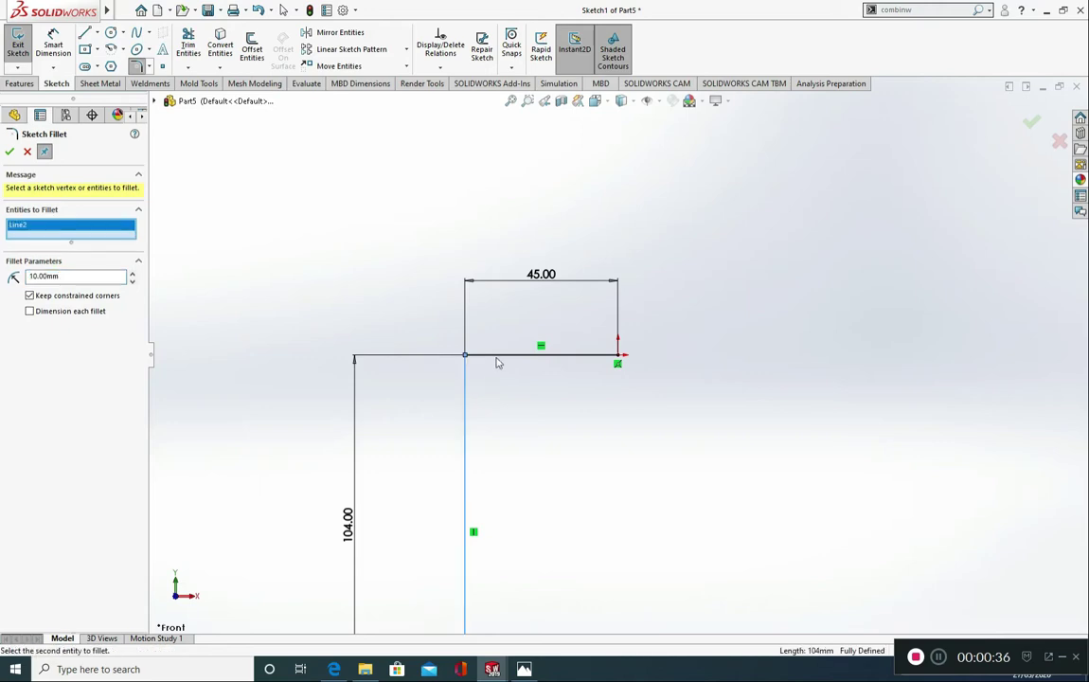
left_click(498, 357)
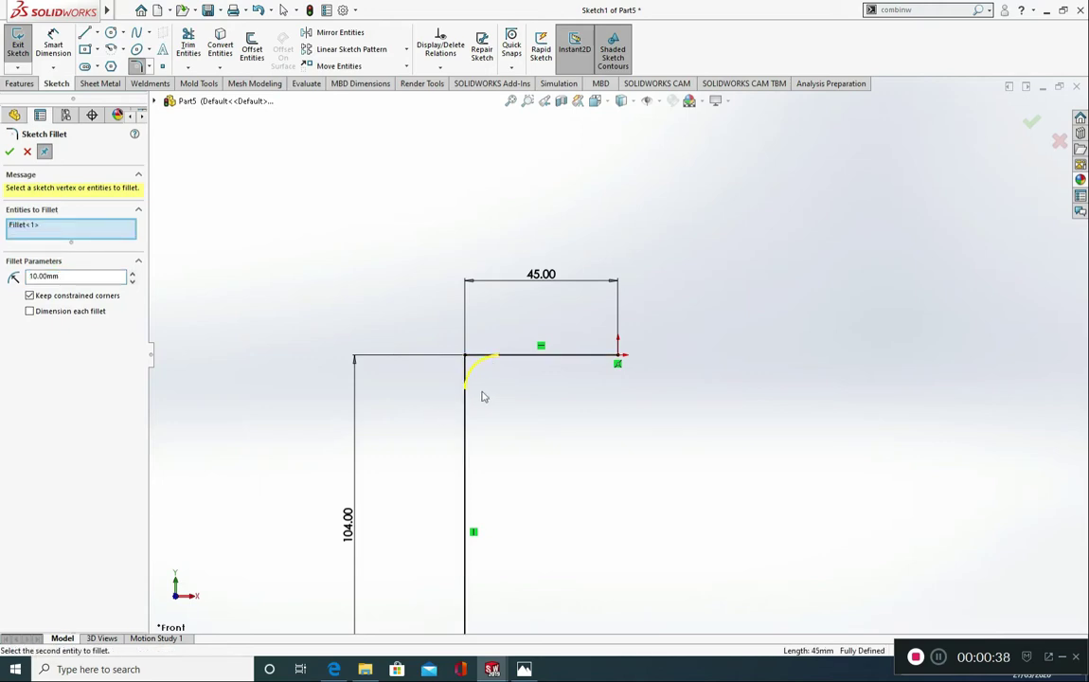
left_click_drag(80, 276, 11, 273)
left_click(9, 151)
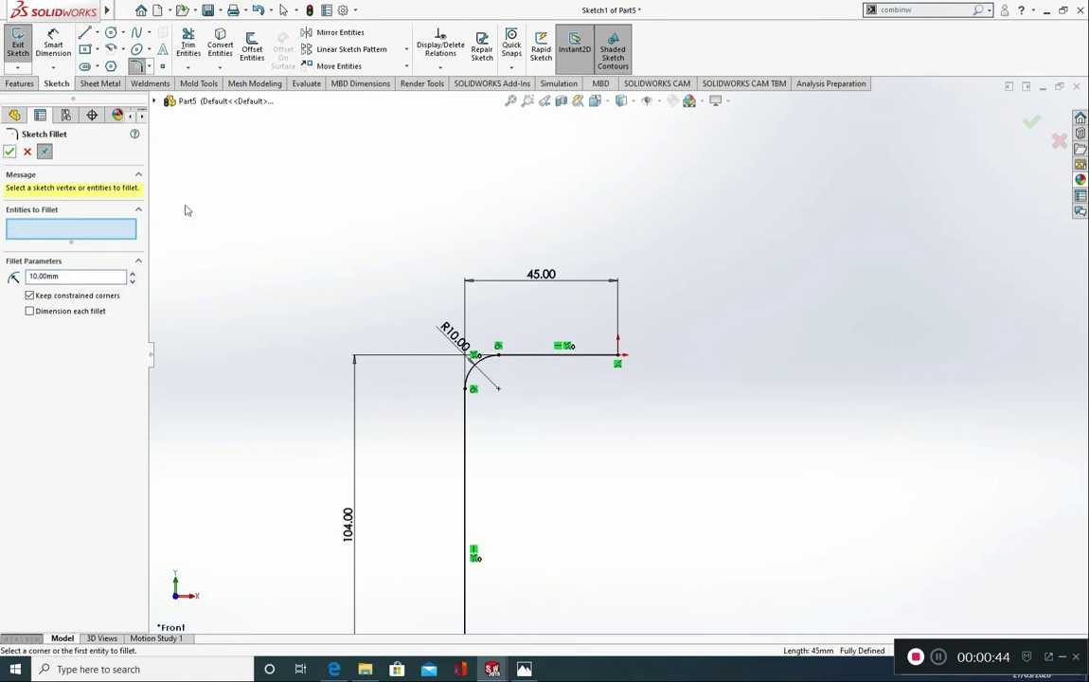
left_click(27, 153)
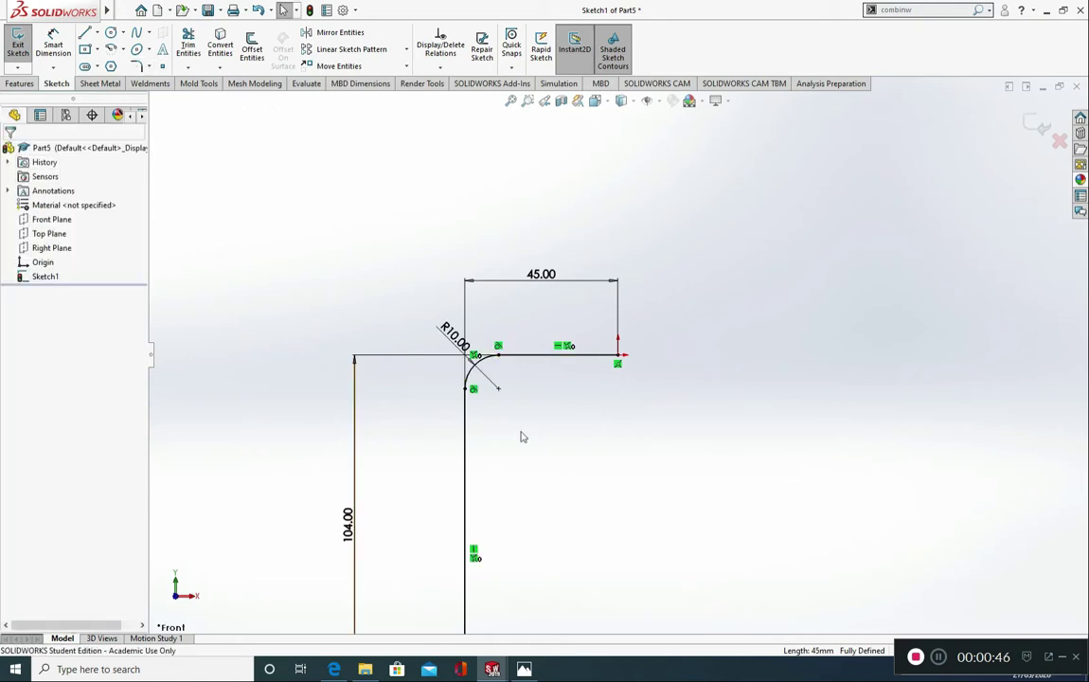
middle_click_drag(728, 443, 703, 458)
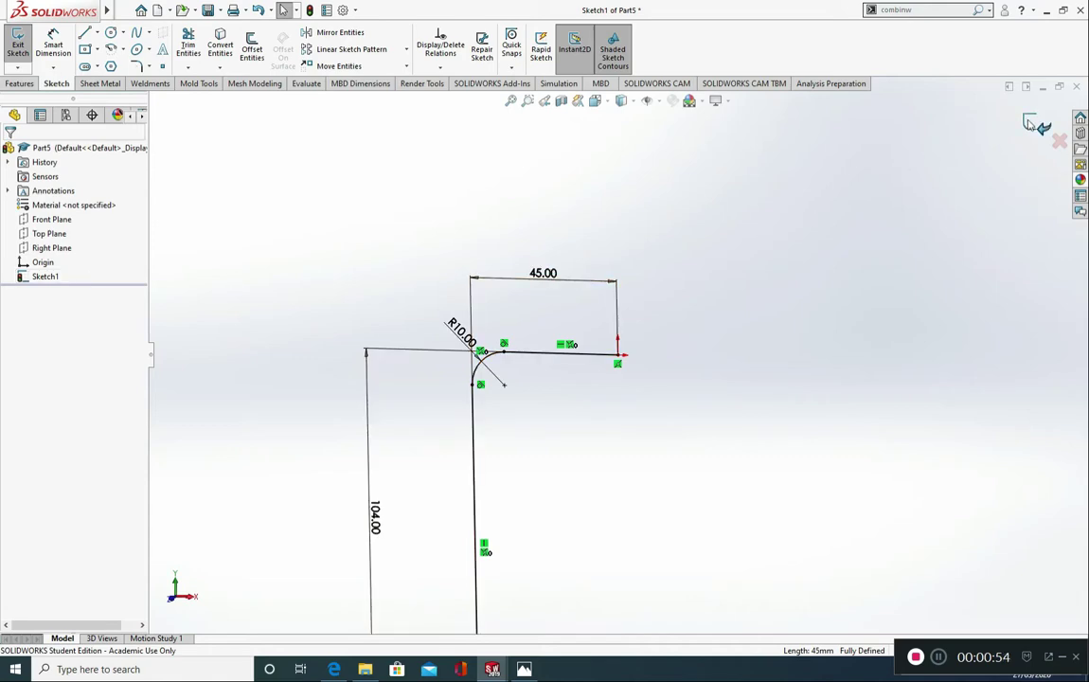
left_click(1031, 124)
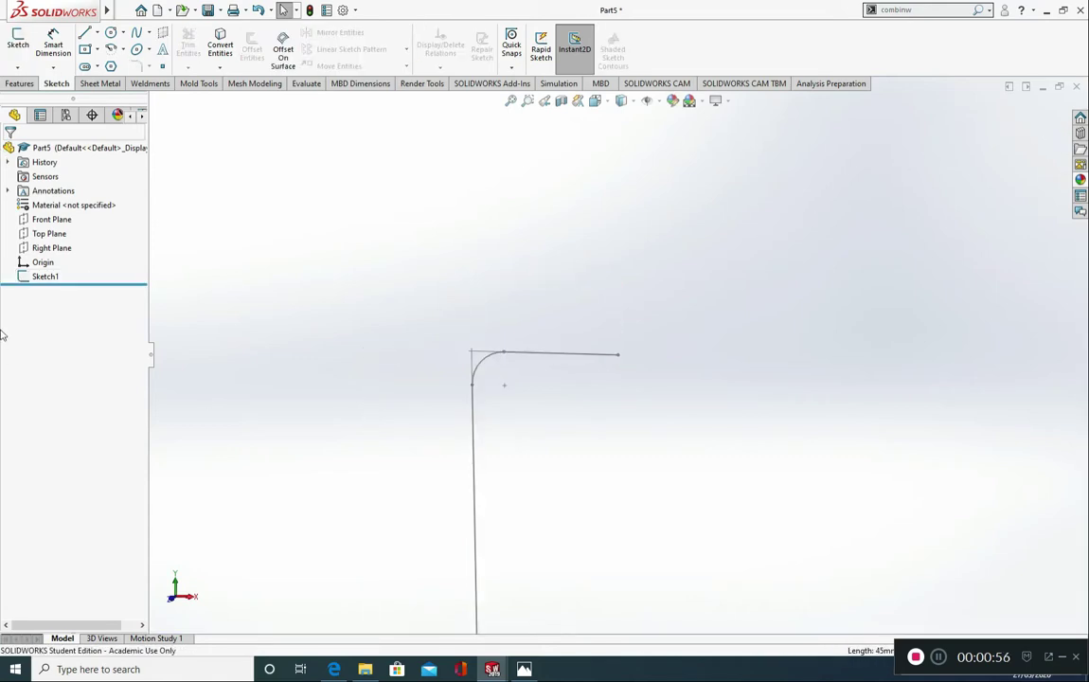
Step: Start a sketch on the Right Plane and draw a six-sided polygon centred on the origin with an inscribed circle about 11.8 mm in diameter
left_click(38, 249)
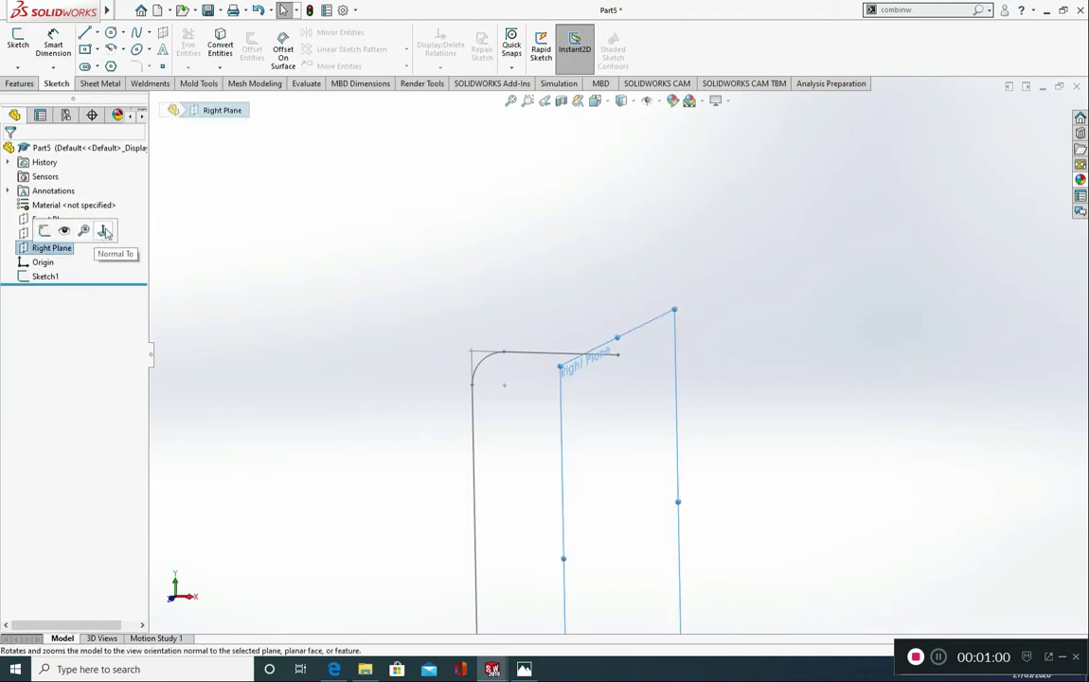
left_click(104, 231)
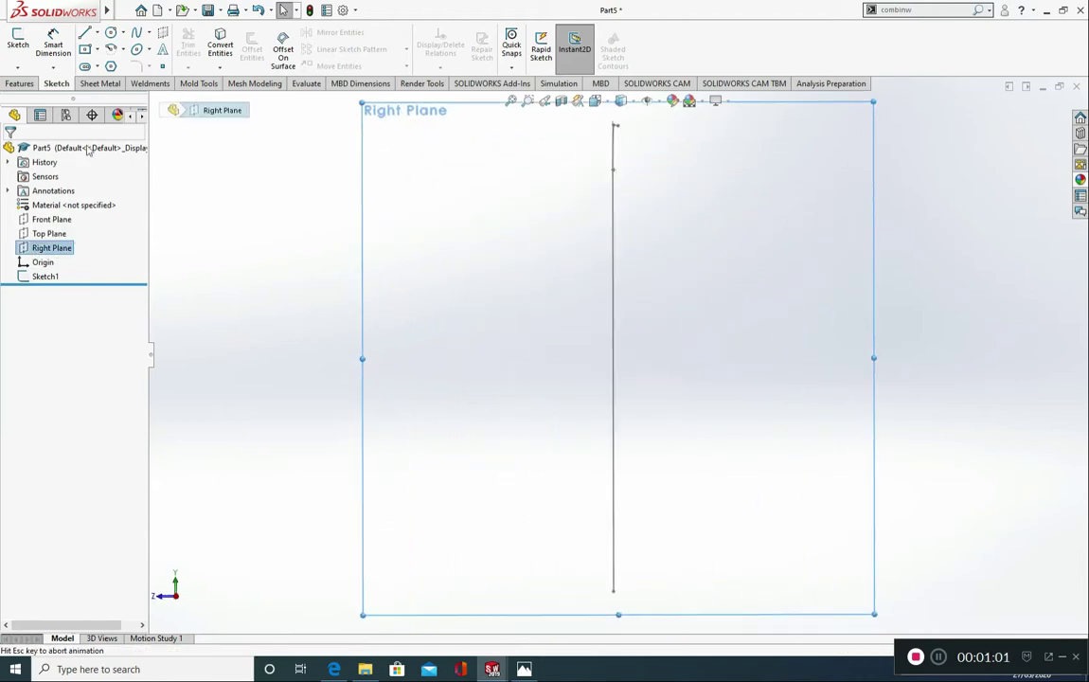
left_click(23, 46)
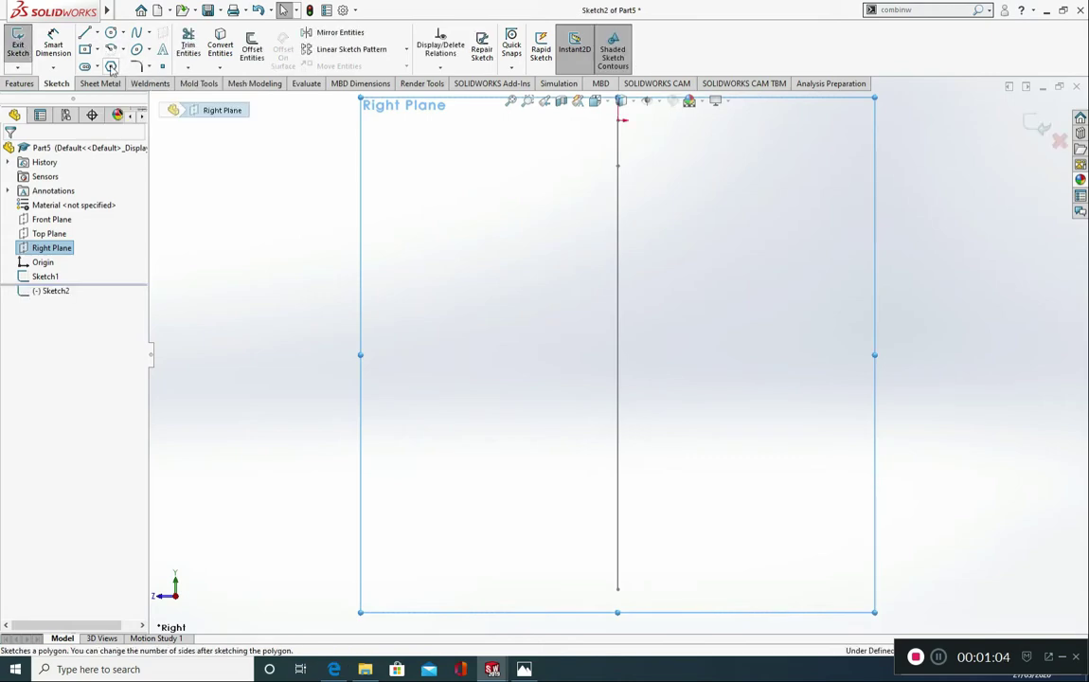
left_click(110, 68)
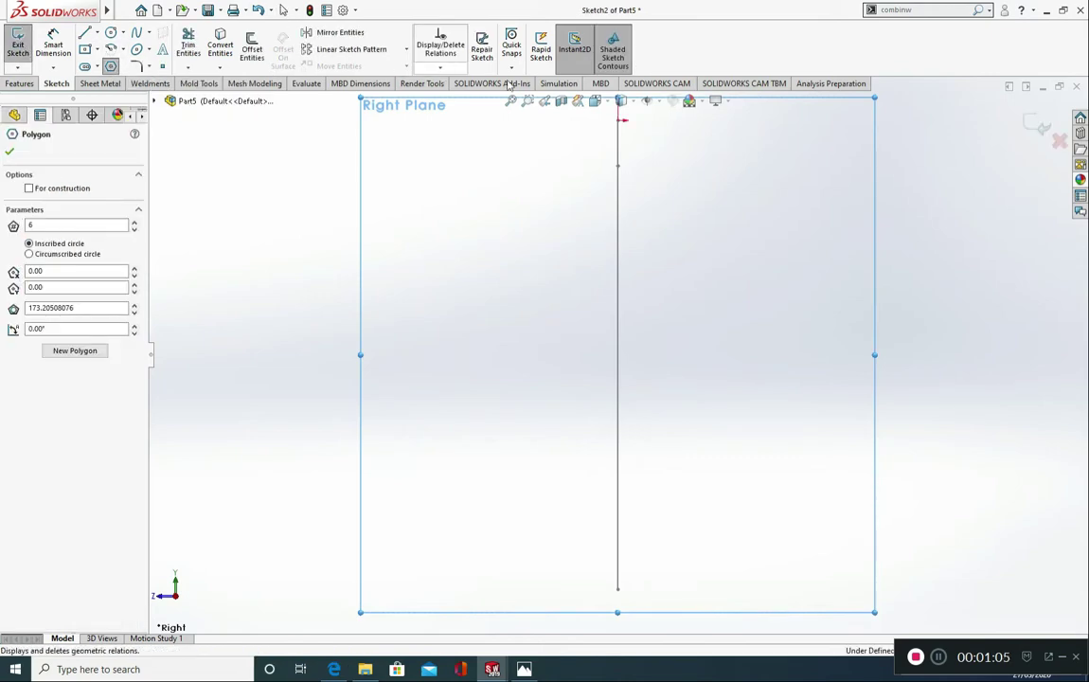
left_click(617, 120)
left_click(595, 134)
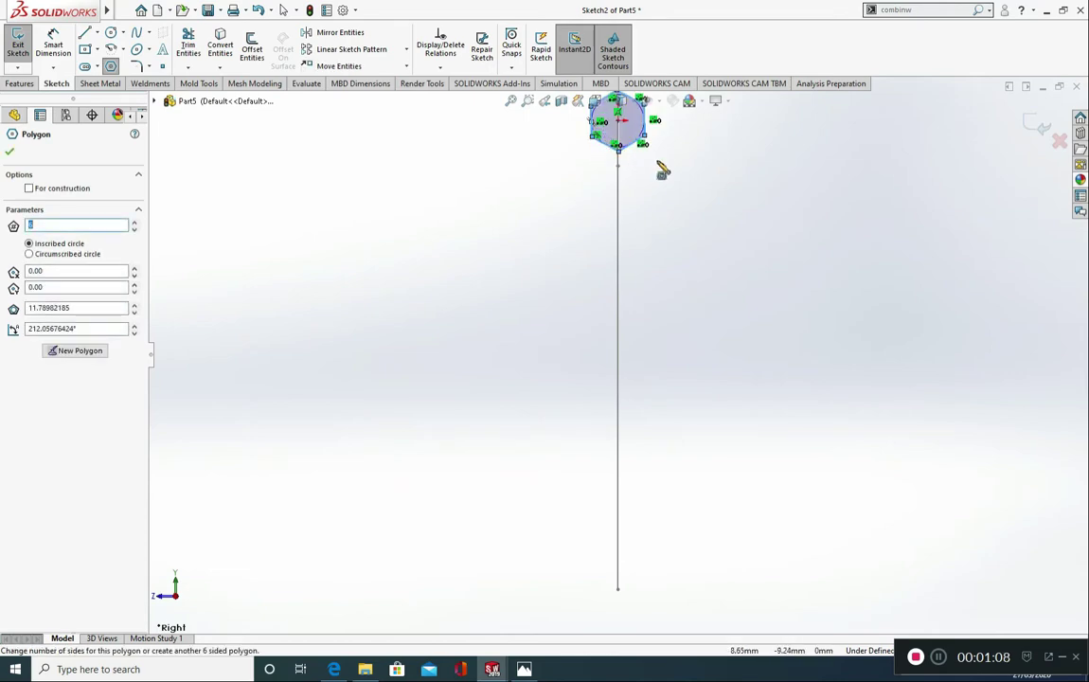
scroll(641, 152, "up", 3)
scroll(609, 296, "down", 5)
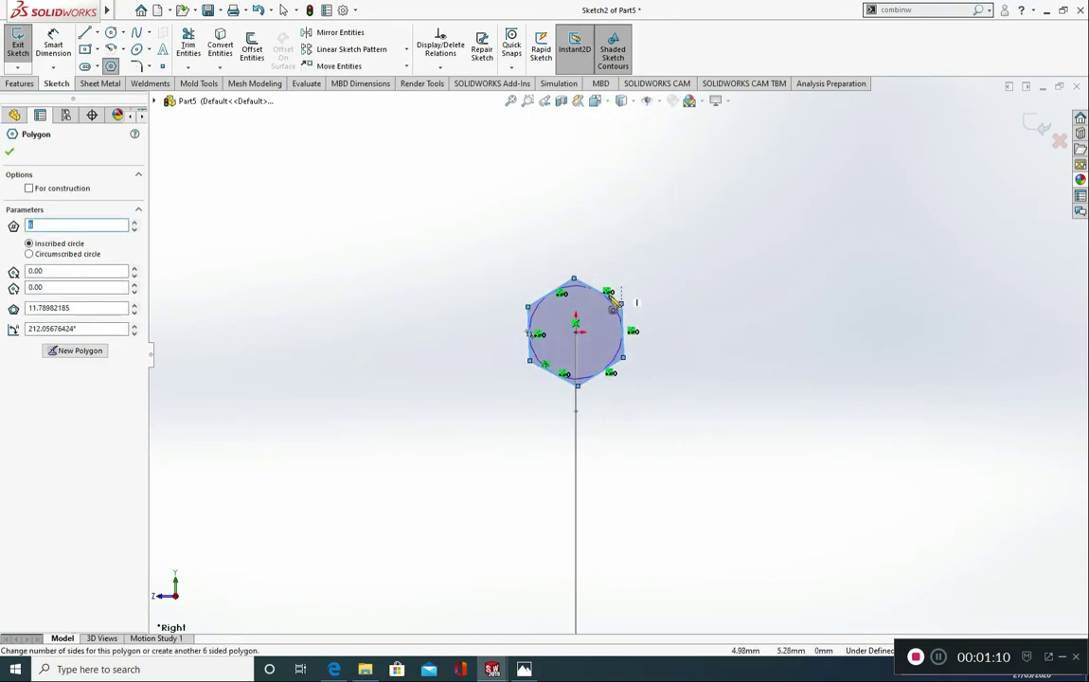
scroll(614, 301, "down", 3)
key("Escape")
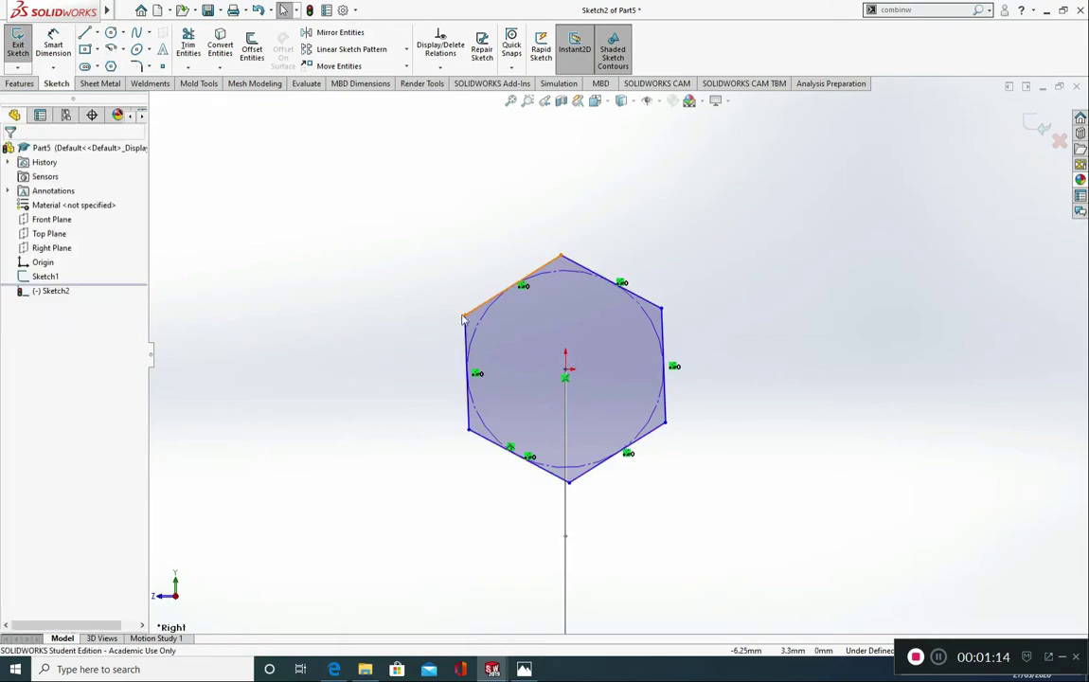
Step: Add a Horizontal relation between the hexagon's two opposite side vertices
left_click(565, 378)
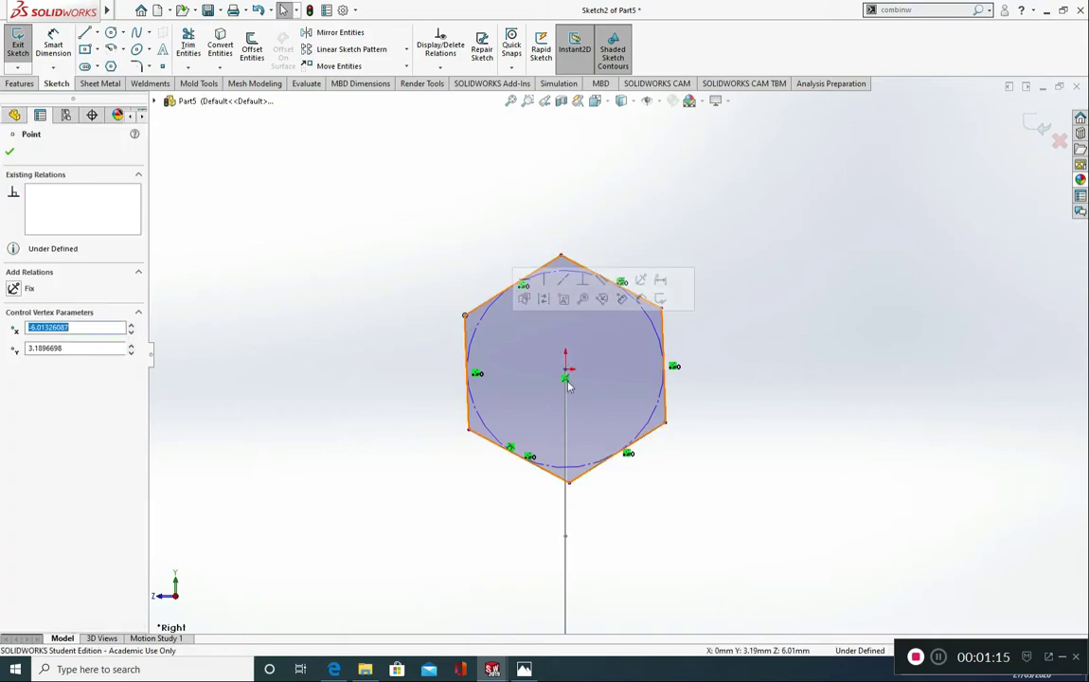
left_click(666, 422, "ctrl")
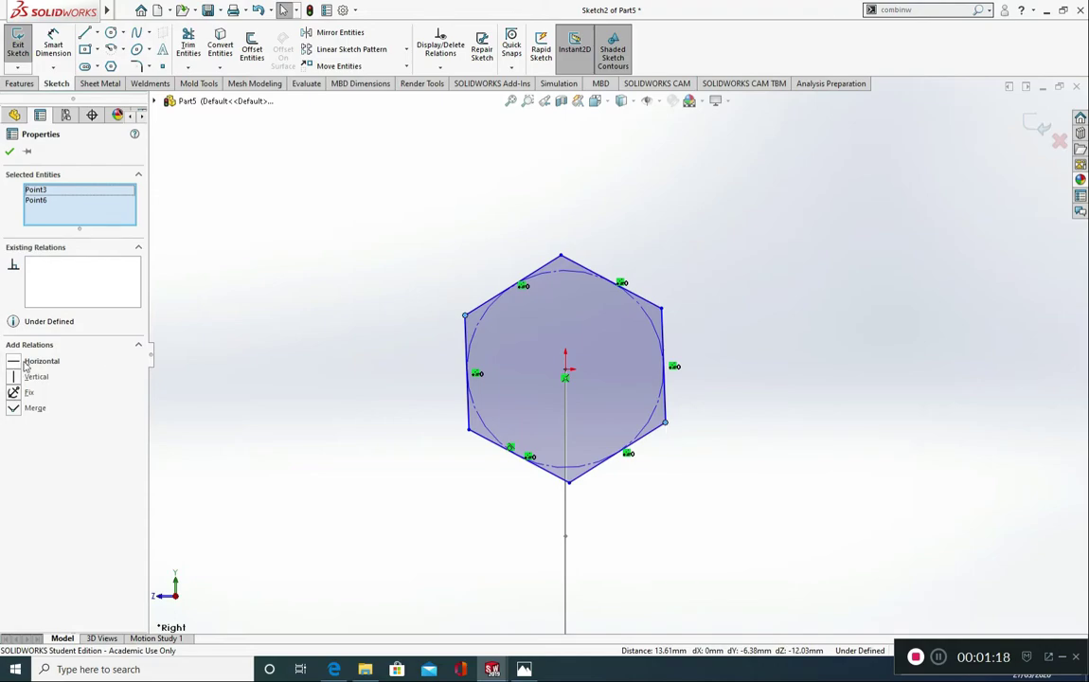
left_click(26, 365)
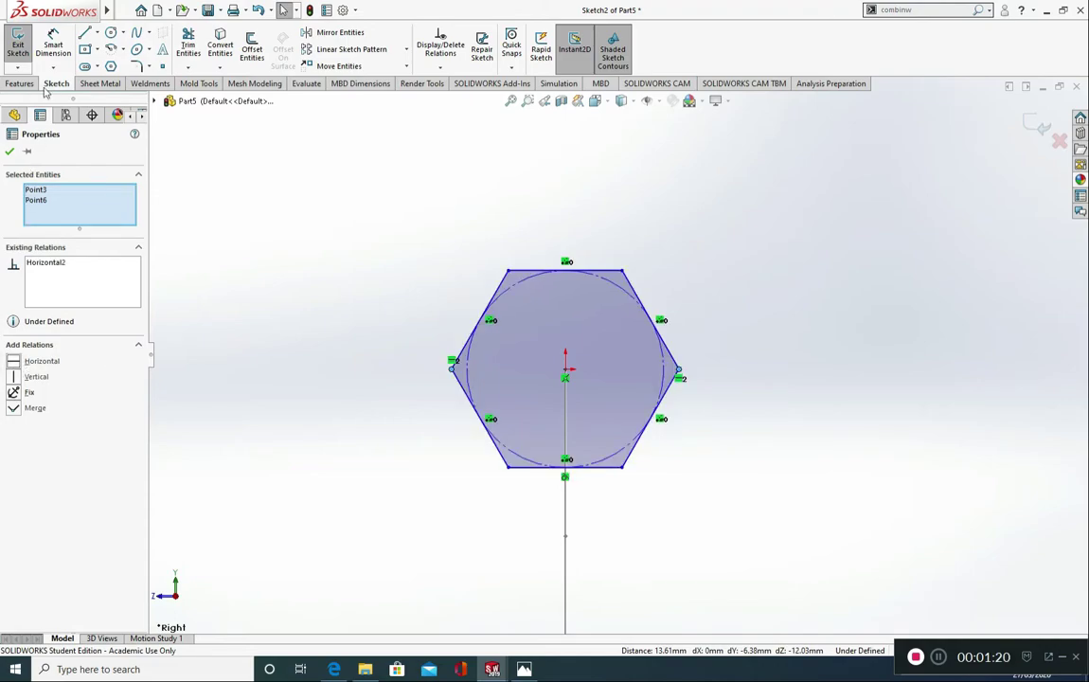
Step: Dimension the distance between two opposite parallel sides of the hexagon to 10 mm
left_click(53, 45)
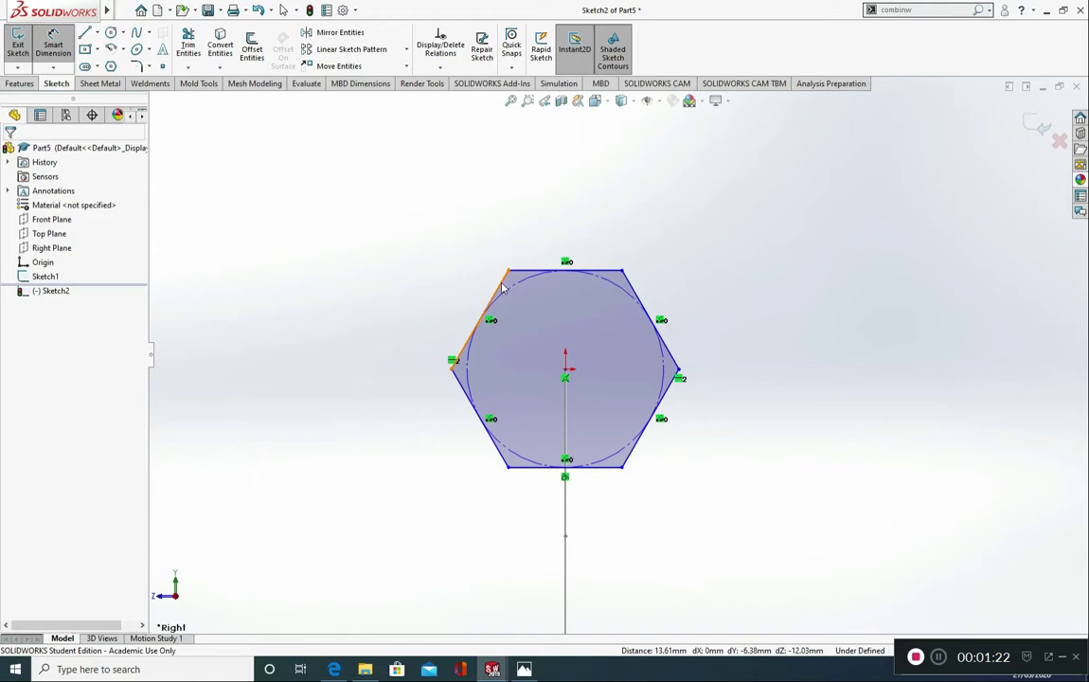
left_click(503, 289)
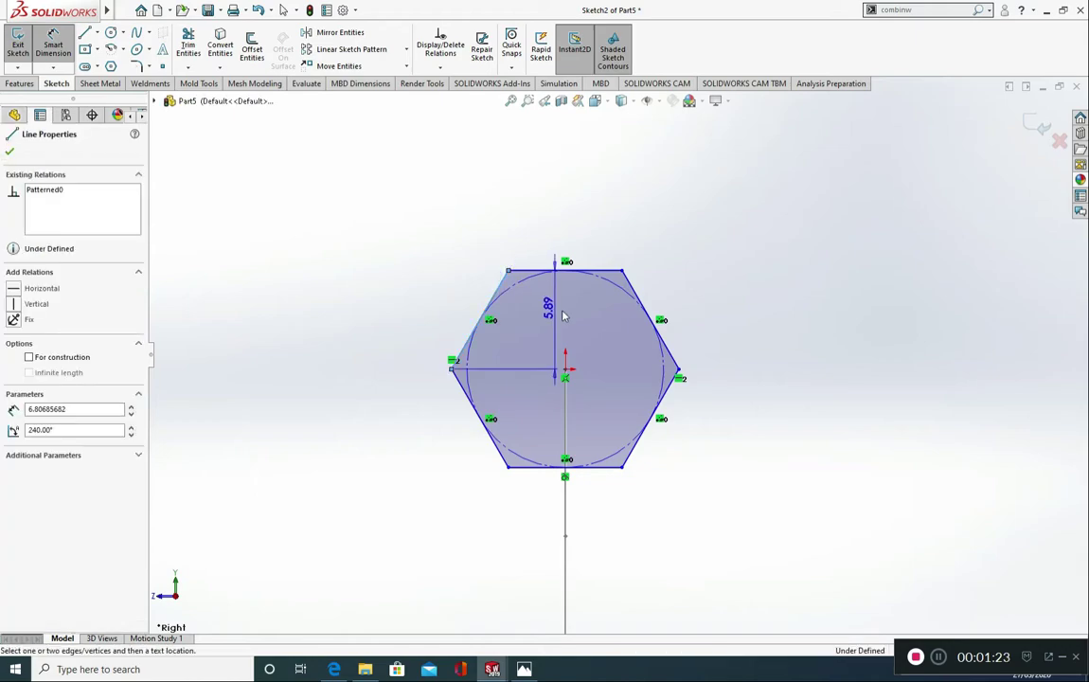
left_click(670, 376)
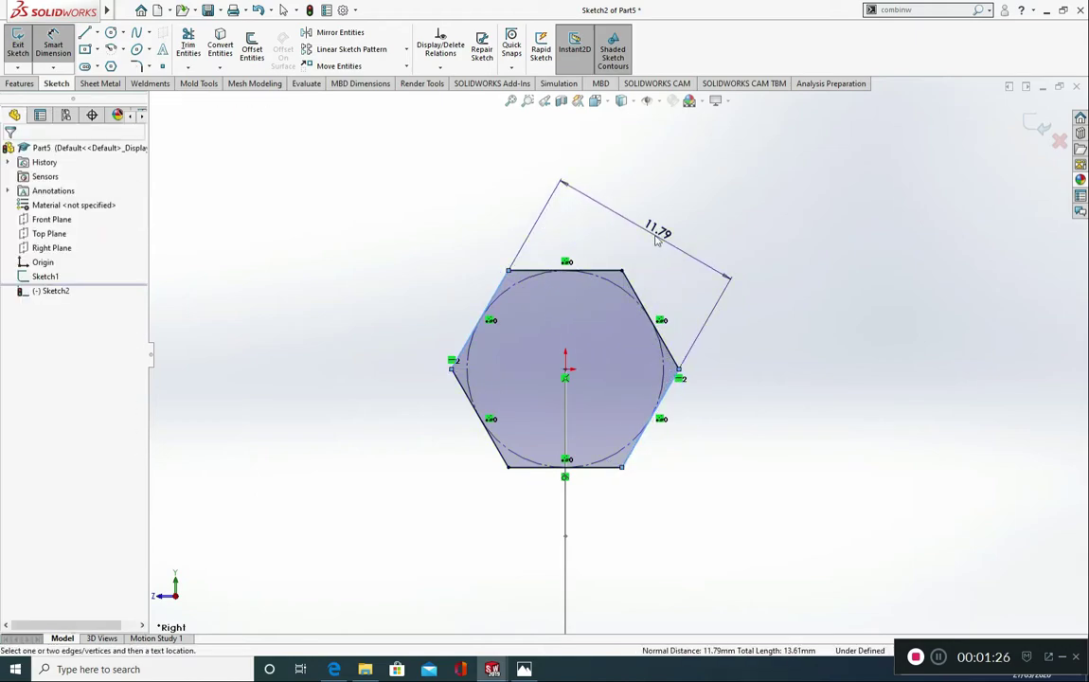
left_click(656, 240)
type("10")
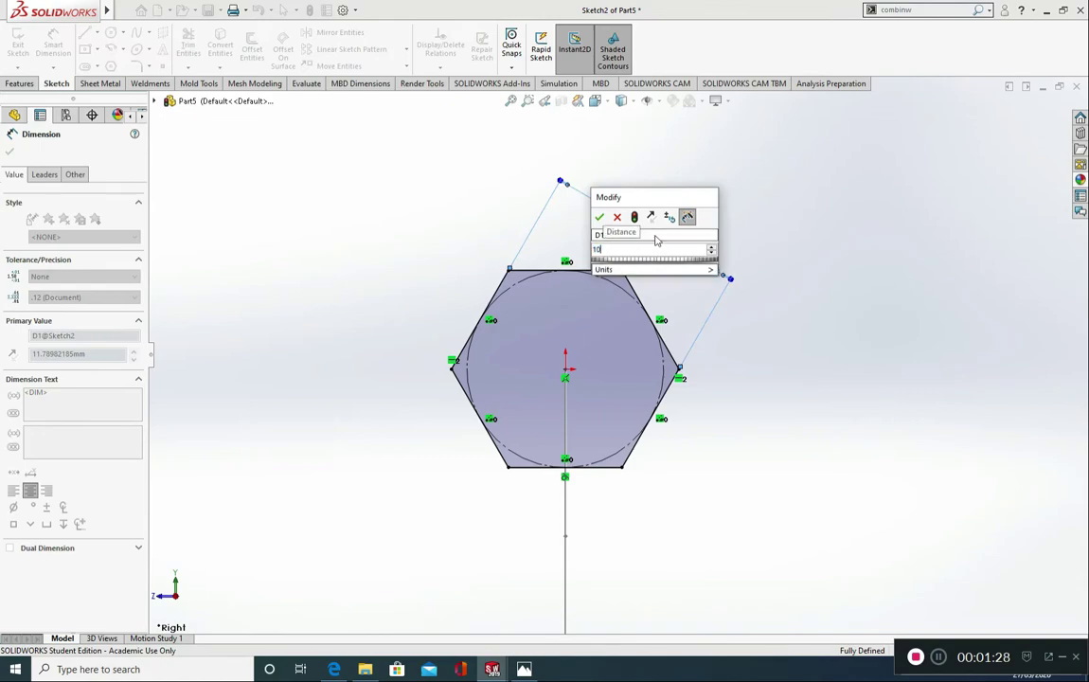
left_click(600, 217)
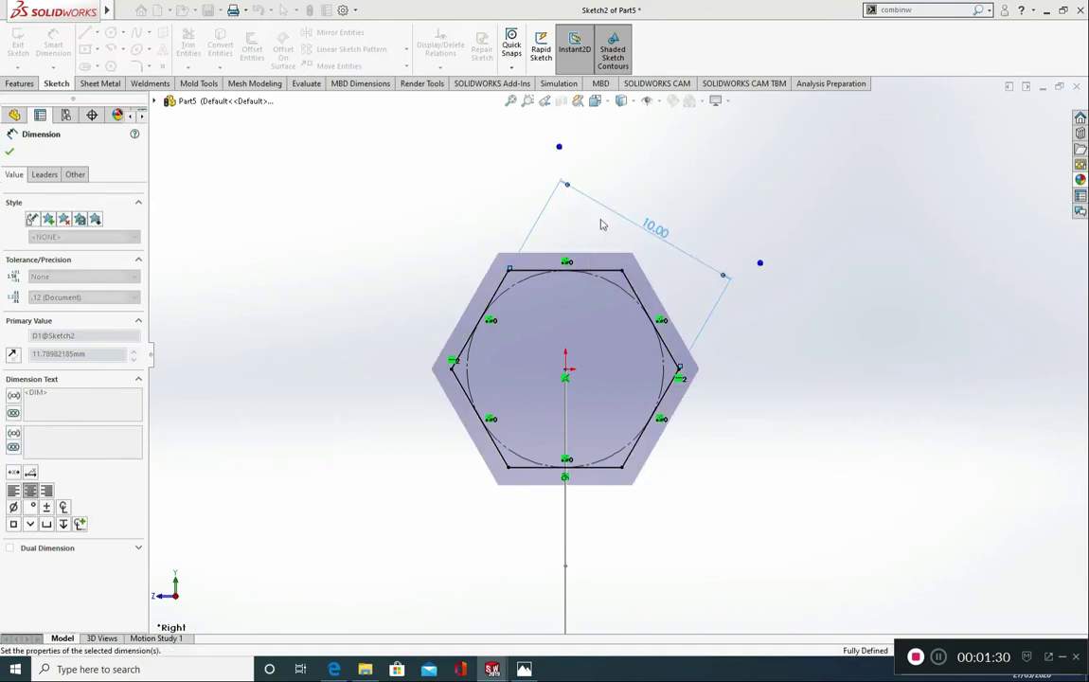
left_click(10, 155)
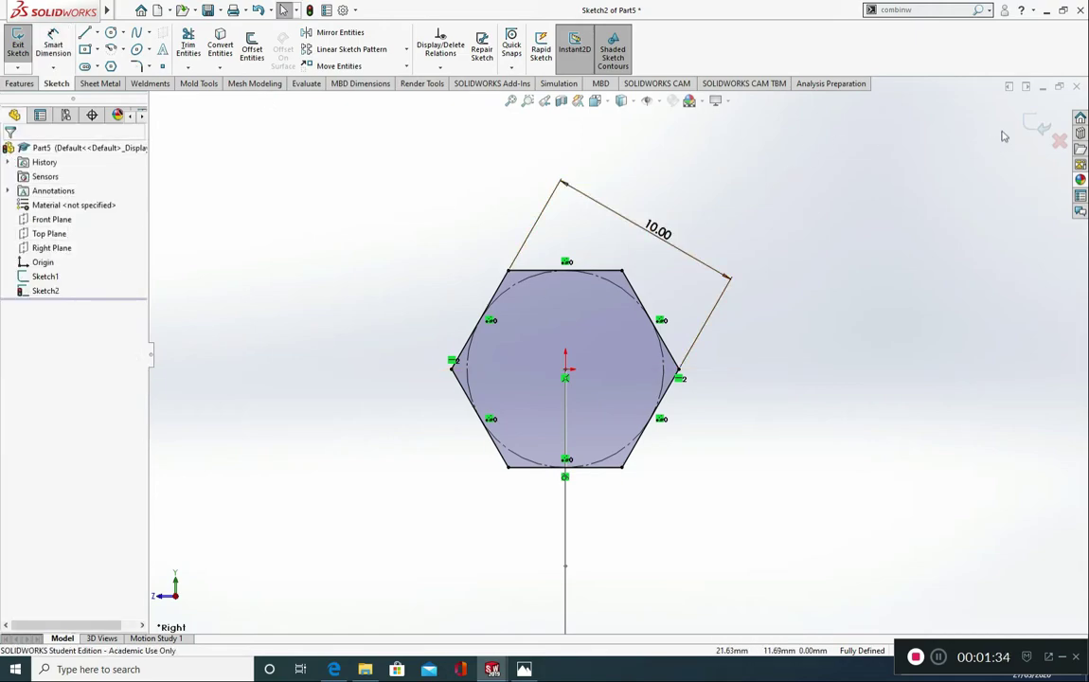
Step: Exit the hexagon sketch and create a Swept Boss/Base using the hexagon as the profile and the filleted L-shaped sketch as the path
left_click(1031, 130)
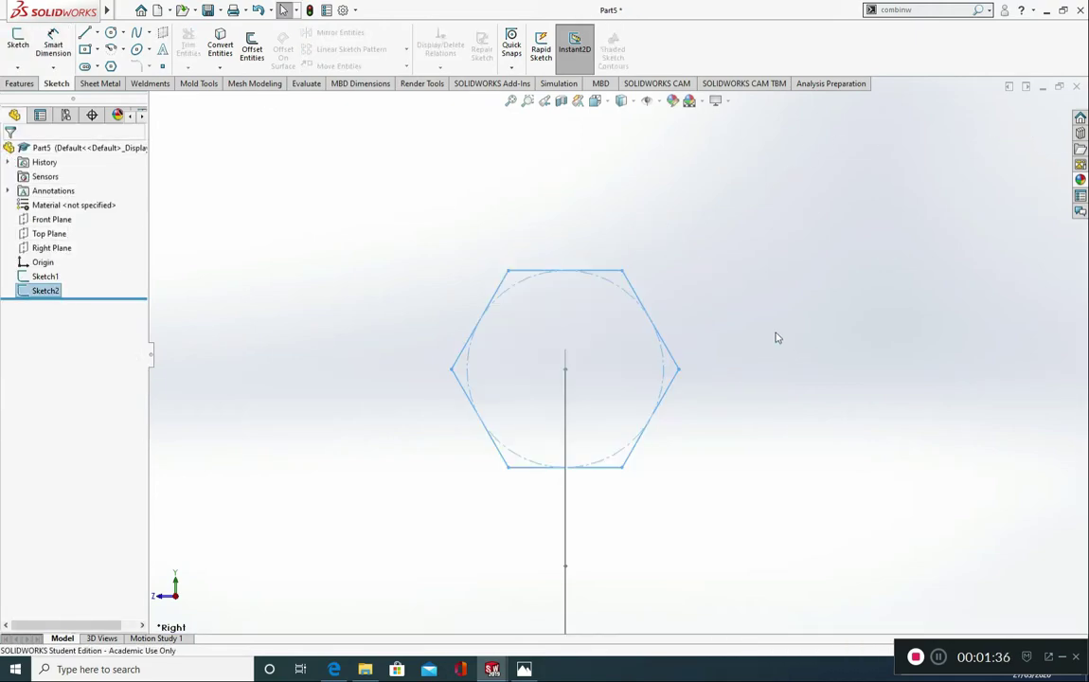
key("ctrl+7")
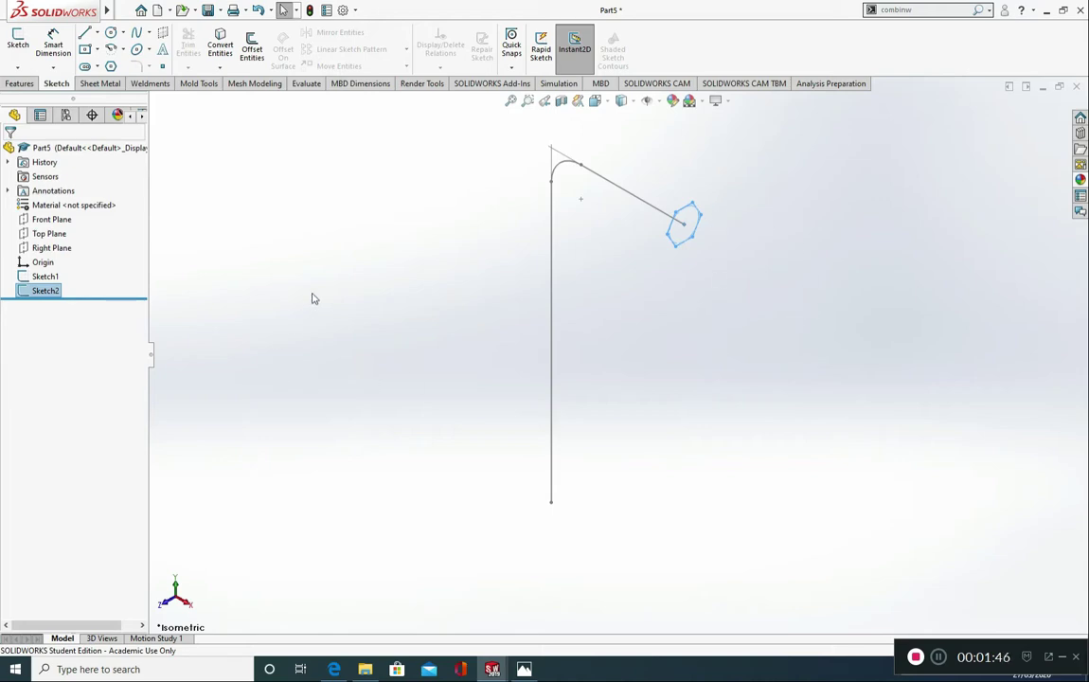
left_click(20, 85)
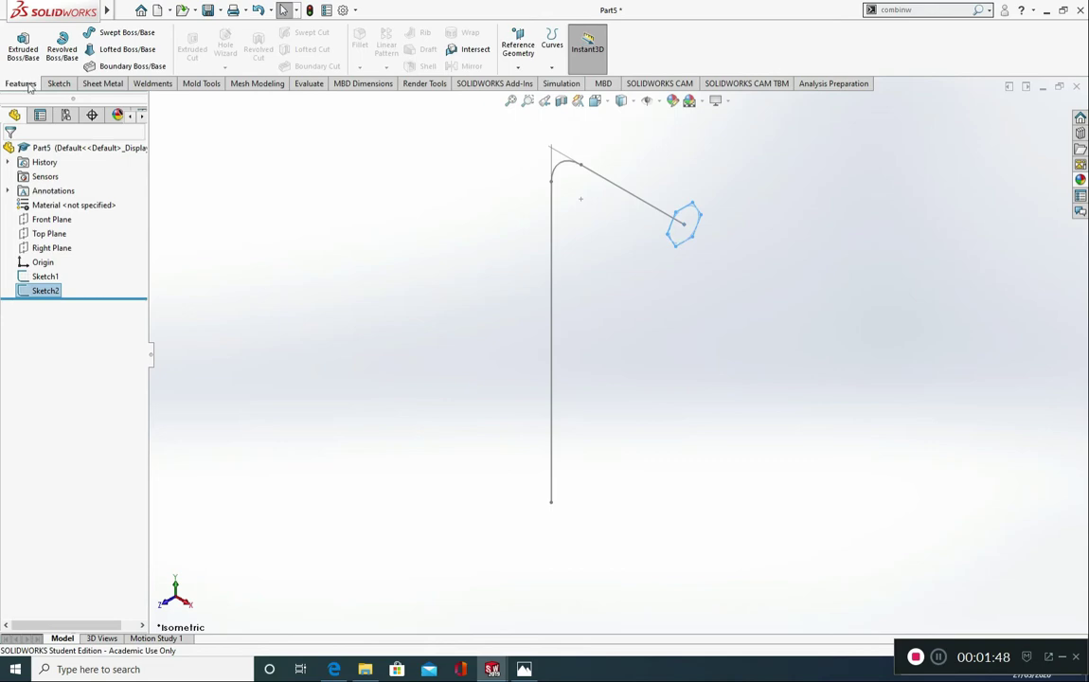
left_click(119, 35)
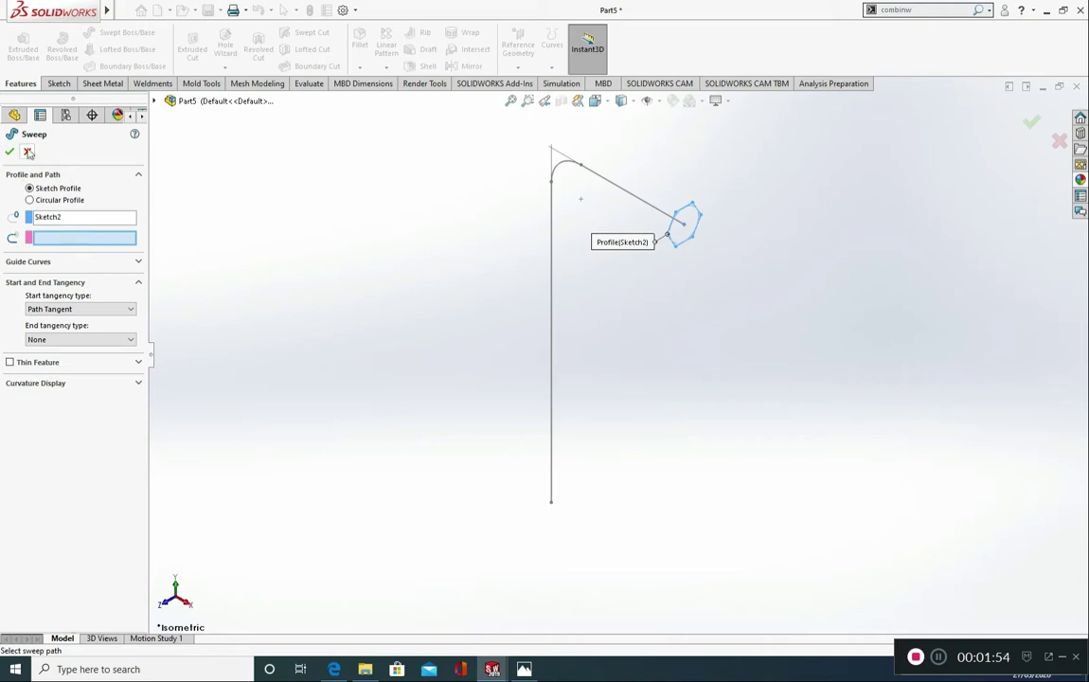
left_click(28, 153)
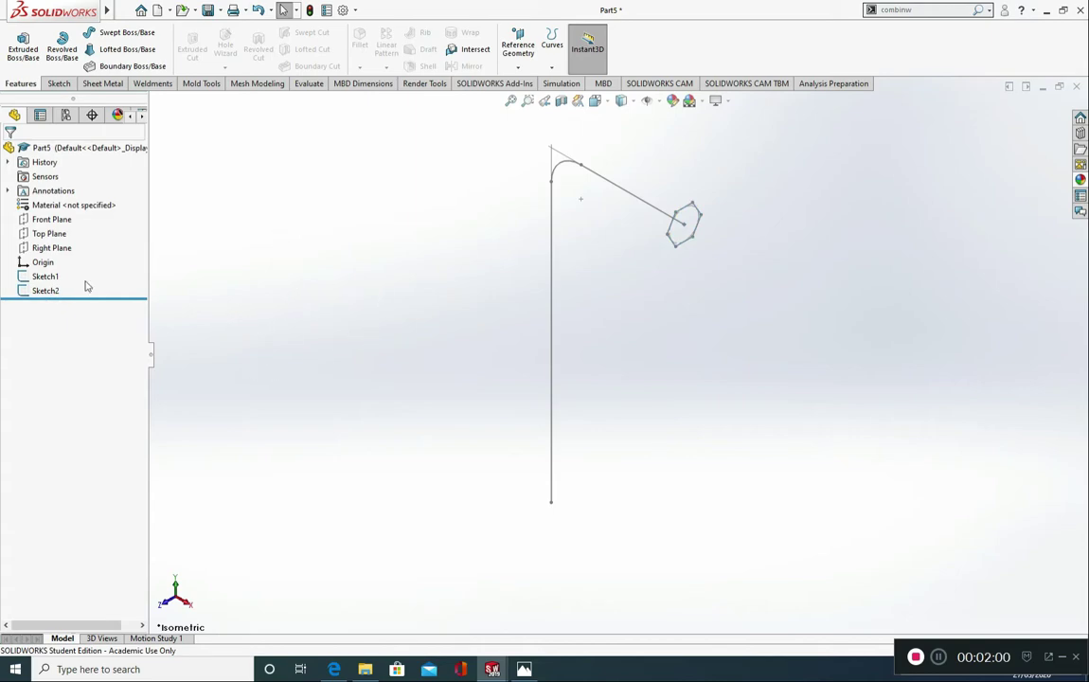
left_click(136, 36)
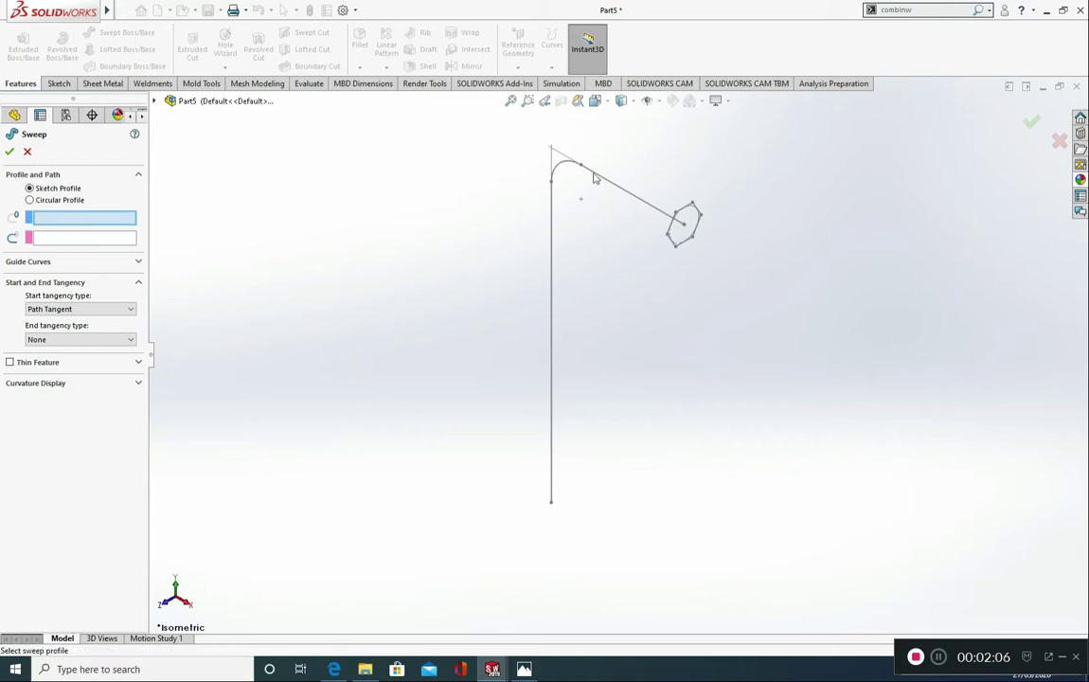
left_click(683, 247)
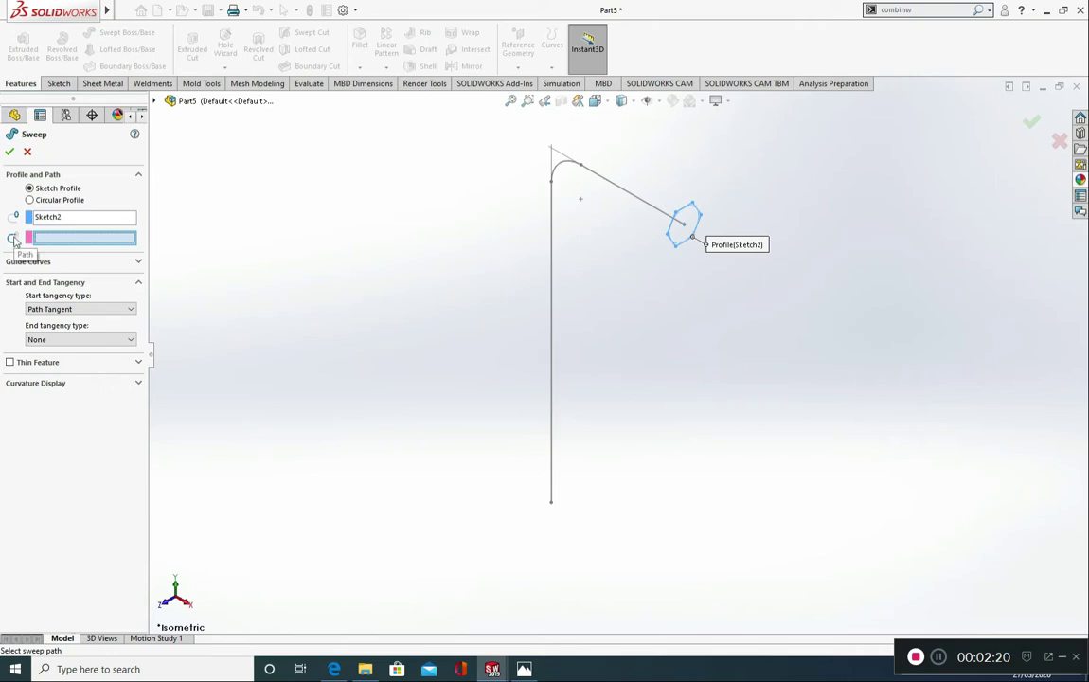
left_click(622, 191)
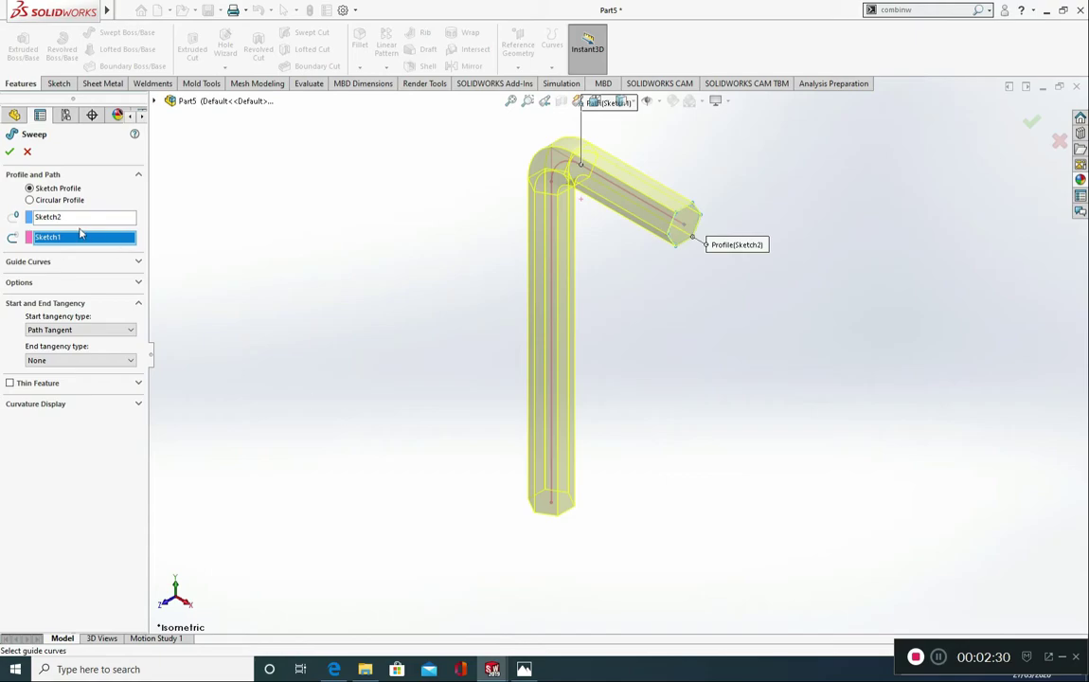
left_click(9, 153)
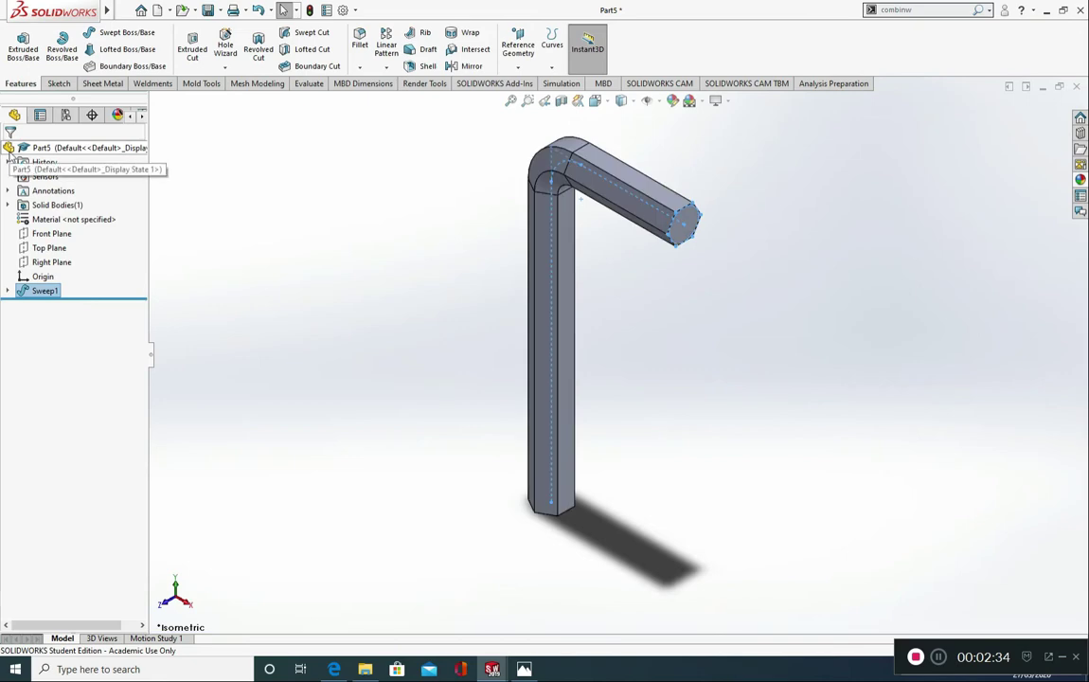
left_click(264, 318)
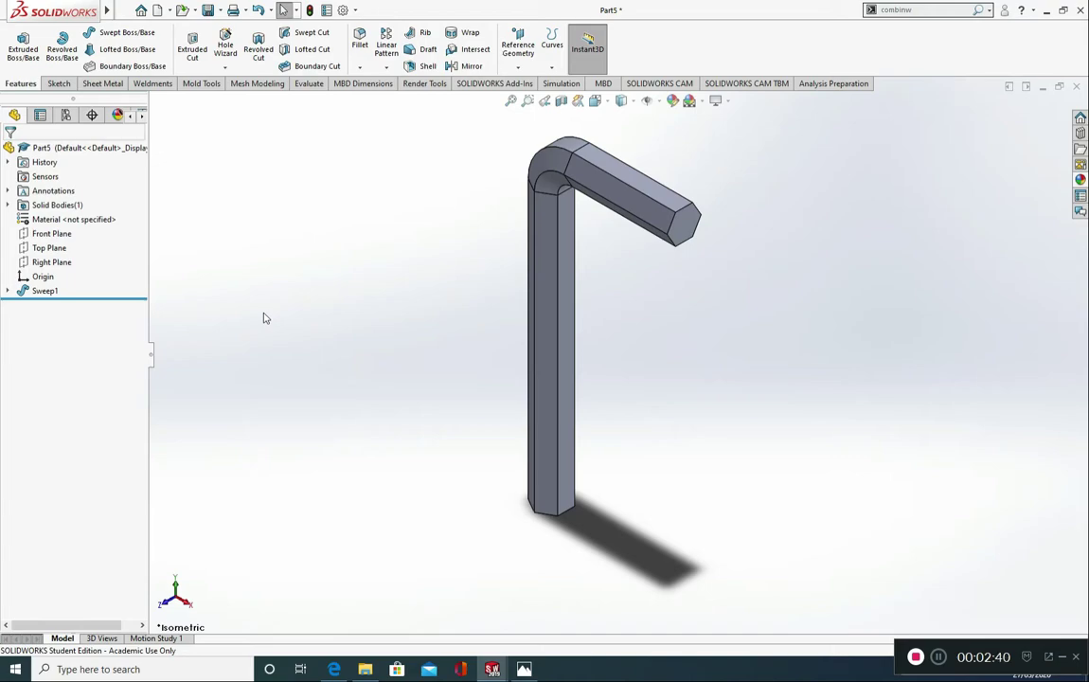
Step: Check the reference picture of the 10 mm Allen key and create a reference plane offset 109 mm below the Top Plane
left_click(524, 669)
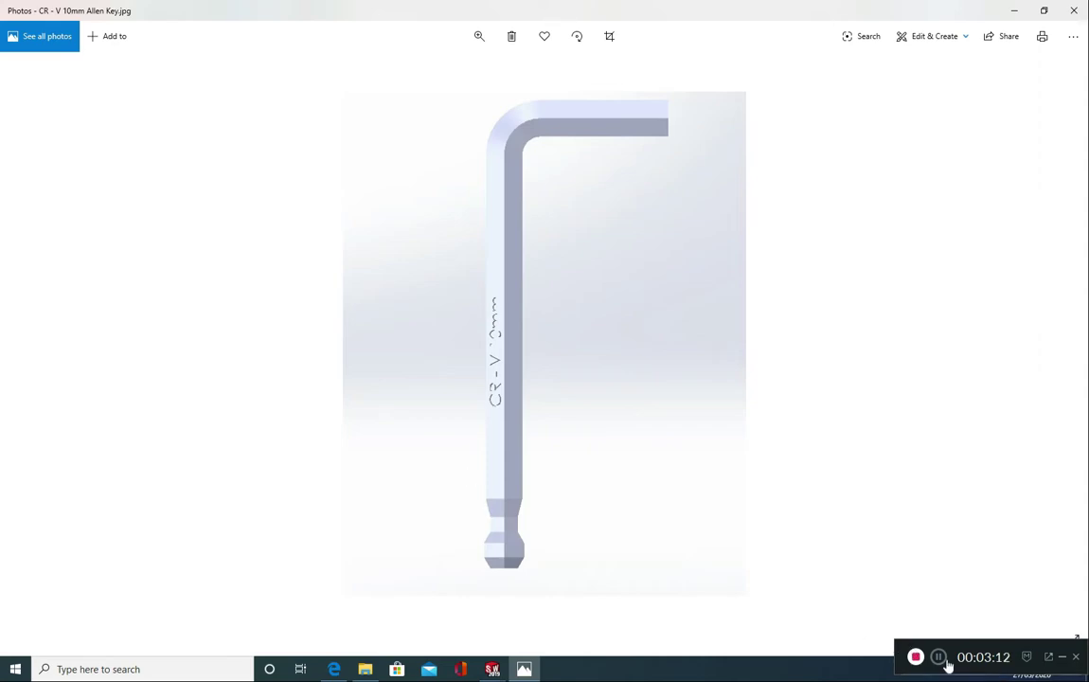
key("alt+Tab")
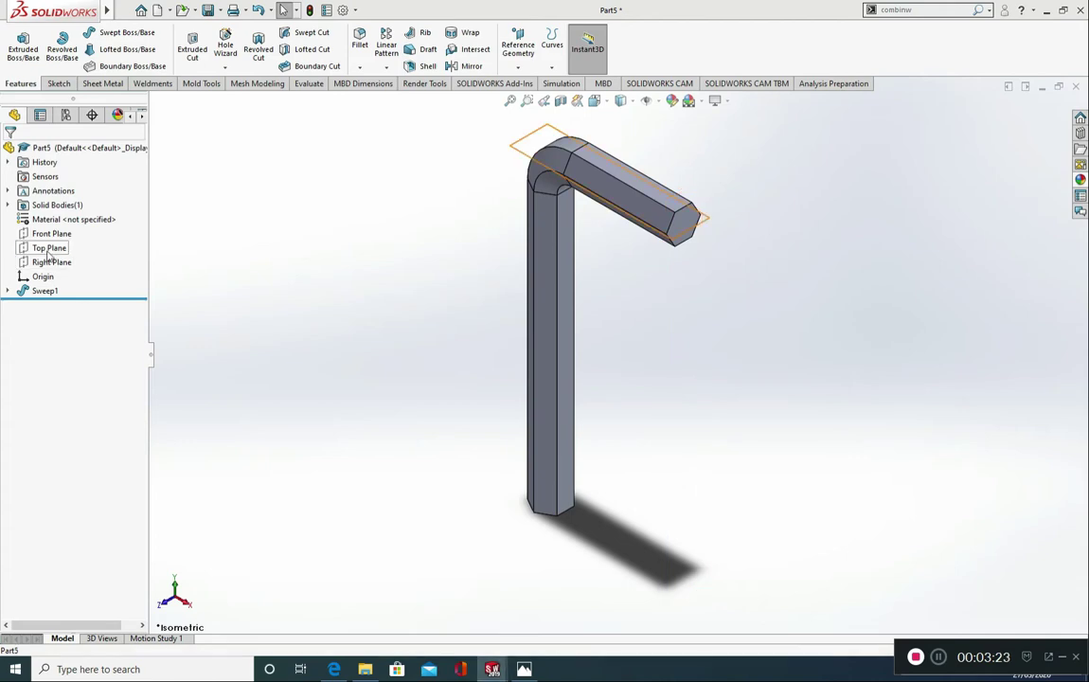
left_click(47, 253)
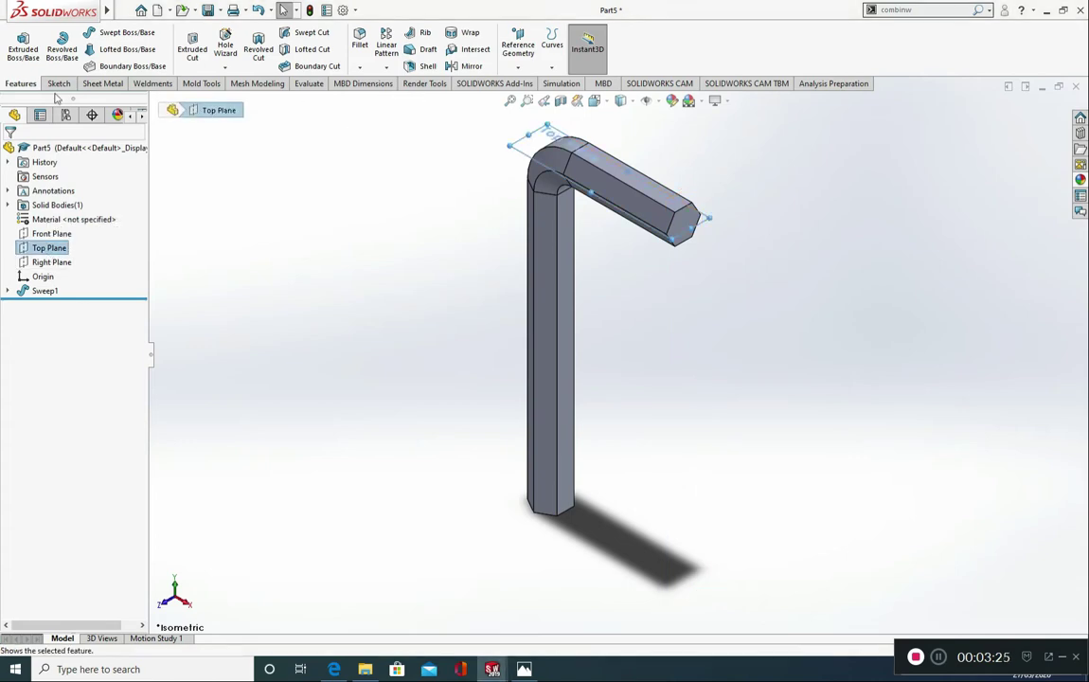
left_click(519, 68)
left_click(527, 82)
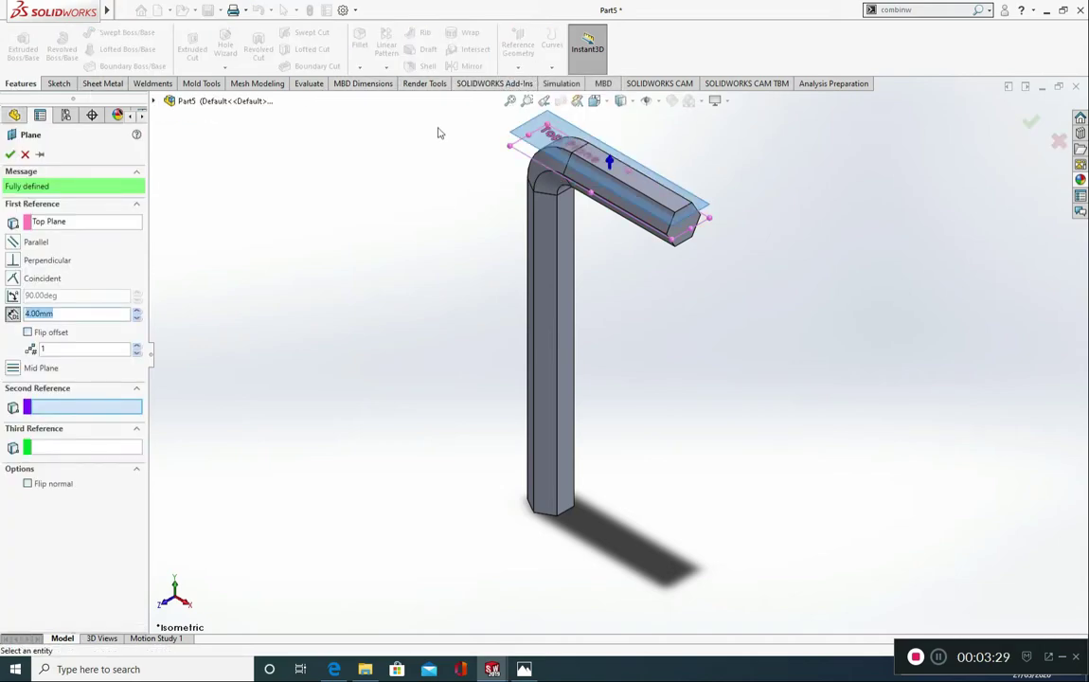
left_click(52, 333)
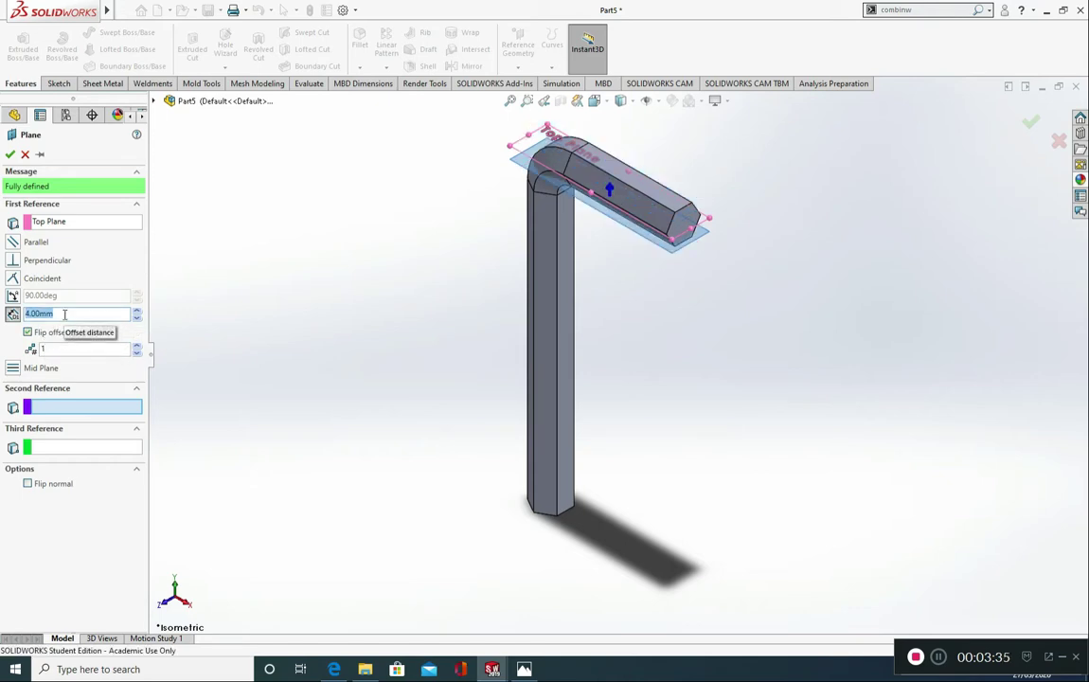
type("109")
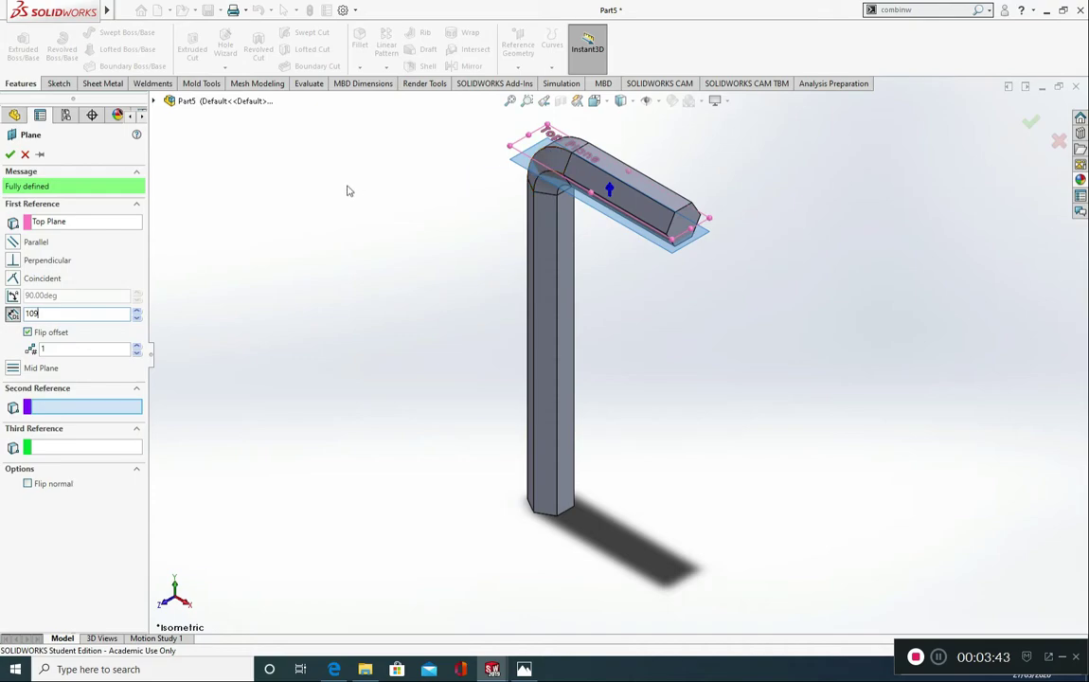
left_click(9, 156)
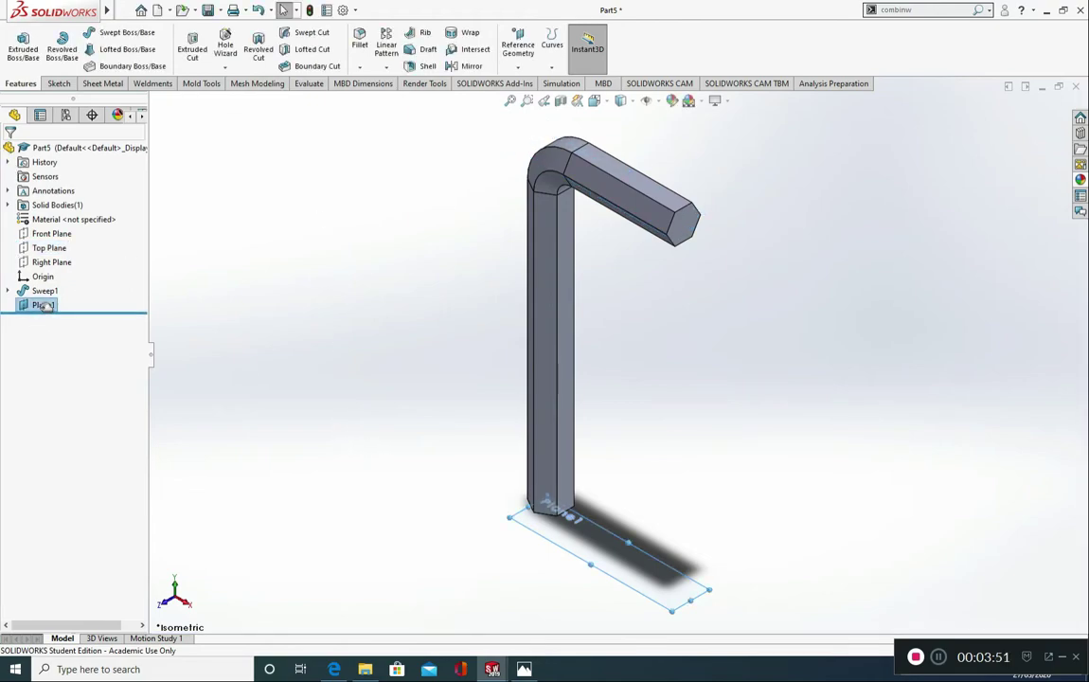
Step: Create a second reference plane offset 4 mm below Plane1 at the lower end of the long arm
left_click(518, 66)
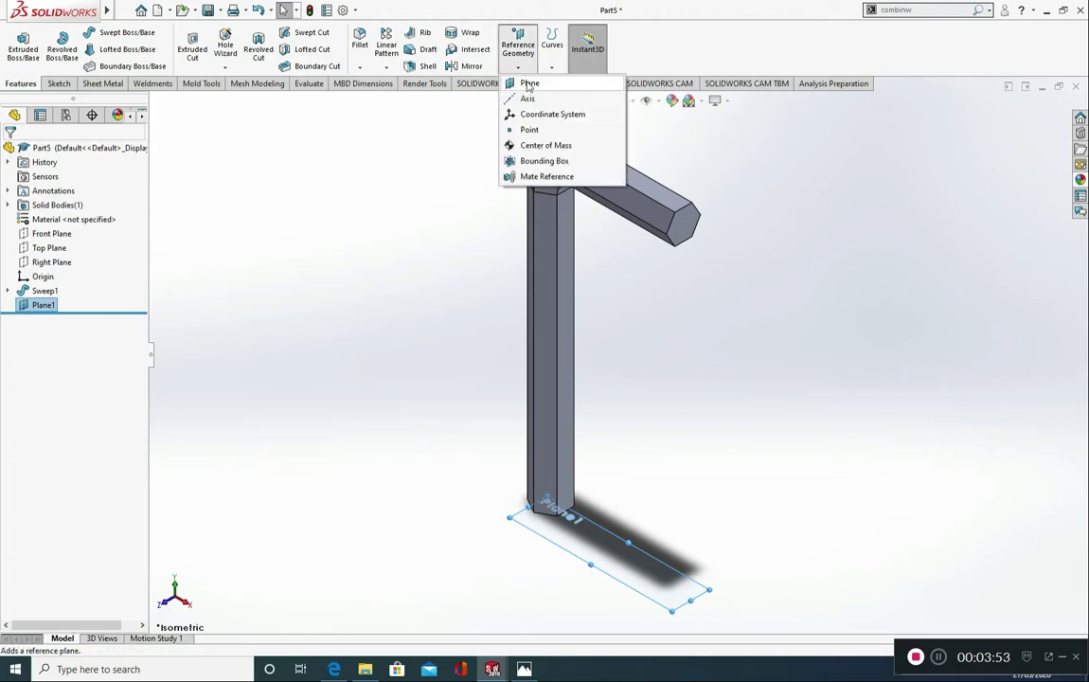
left_click(528, 84)
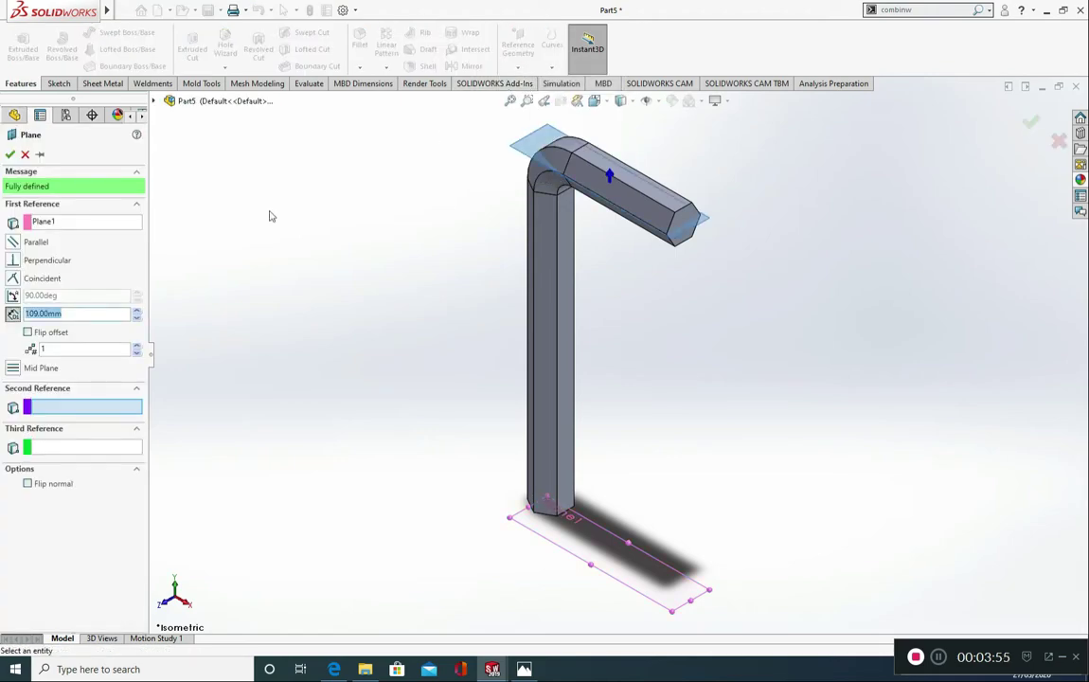
left_click(27, 333)
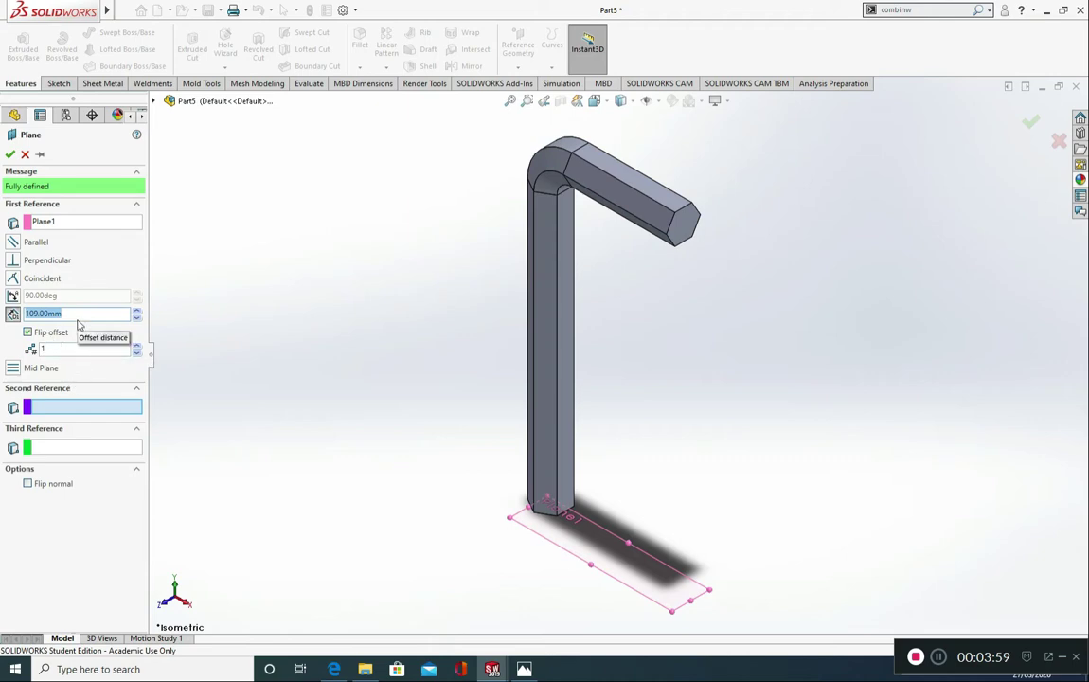
type("4")
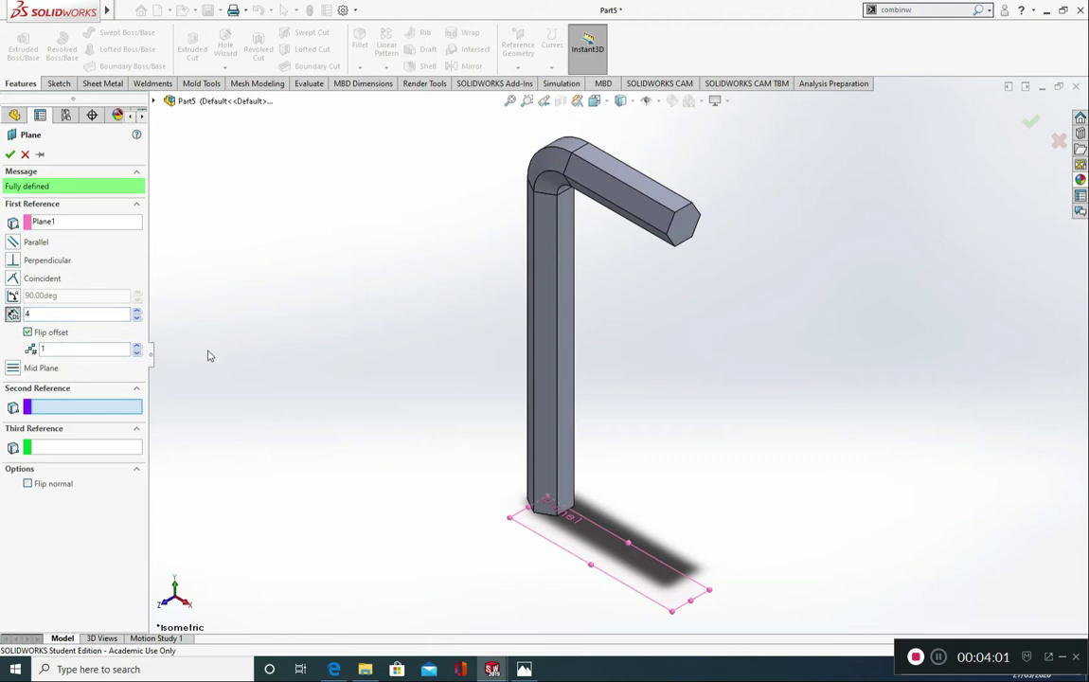
key("Return")
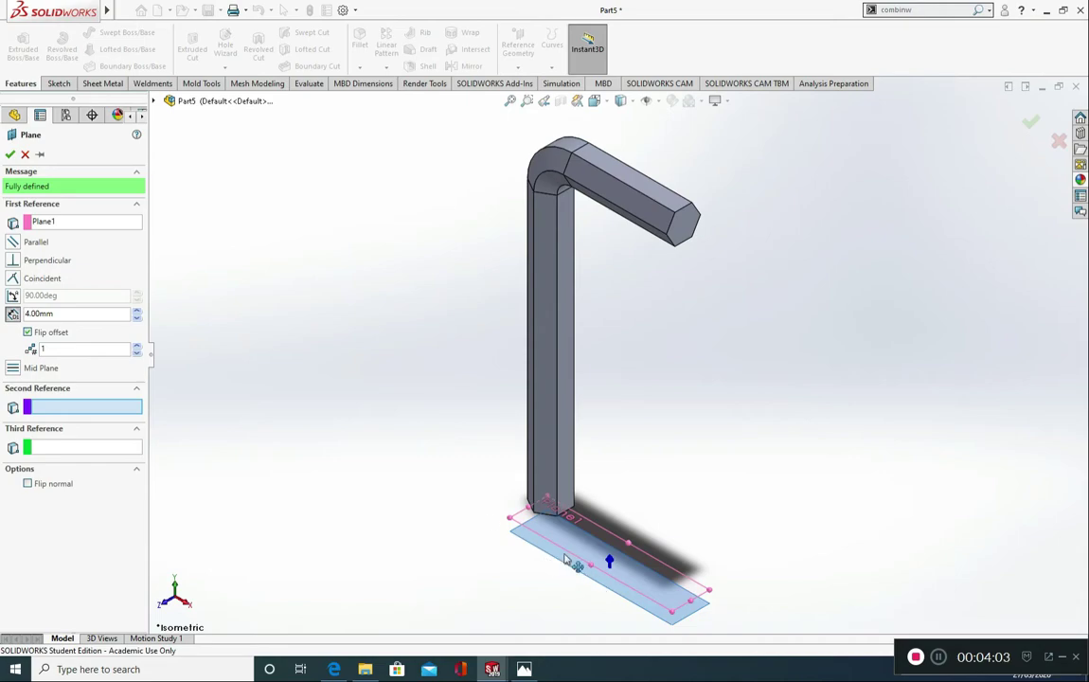
left_click(9, 154)
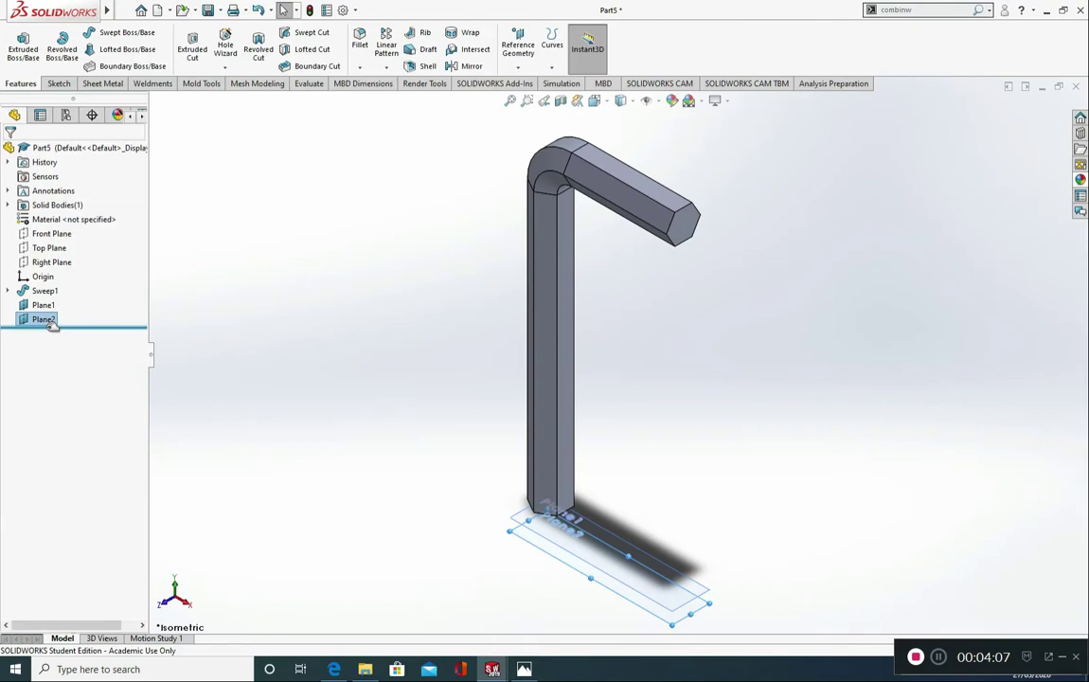
Step: Create a third reference plane offset 3 mm below Plane2
left_click(518, 46)
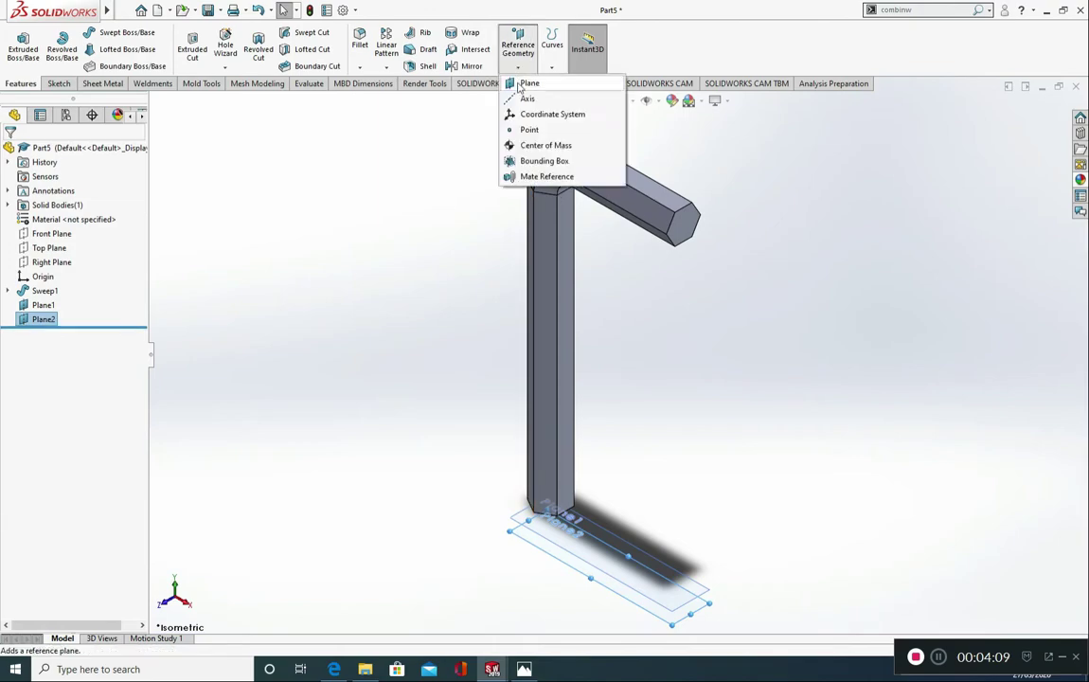
left_click(521, 84)
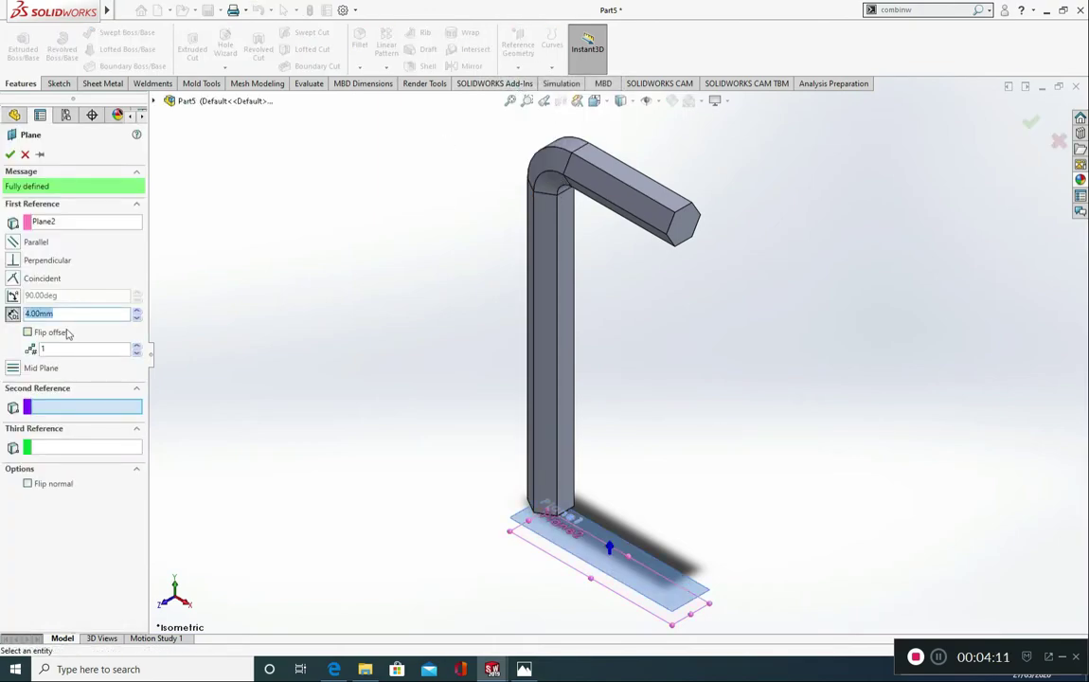
type("3")
left_click(59, 334)
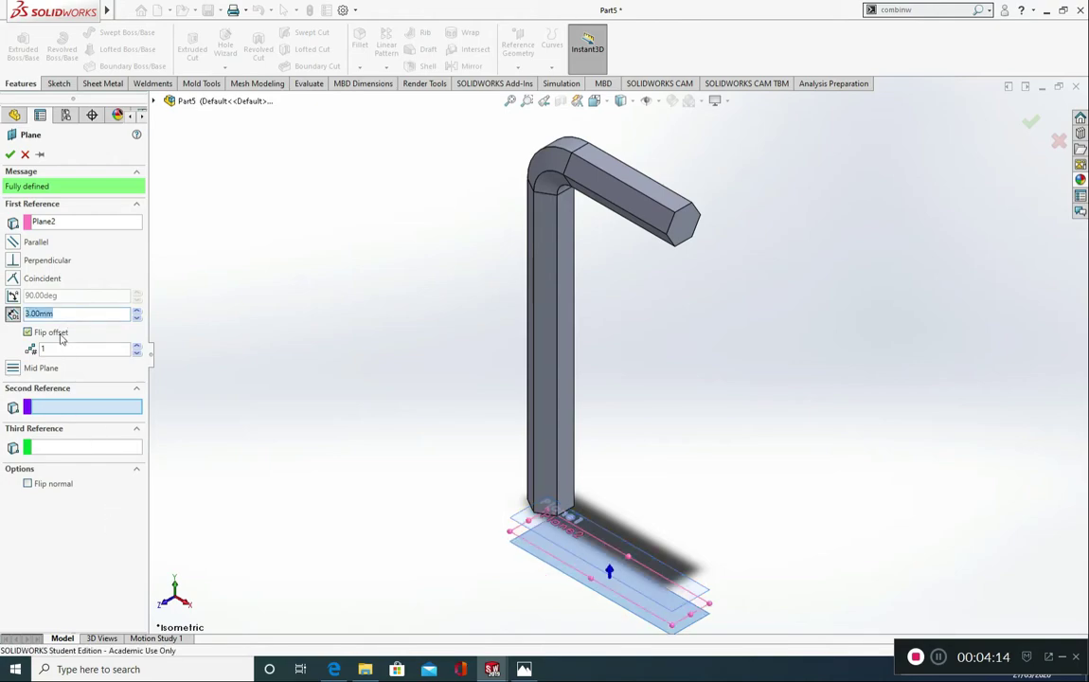
left_click(10, 153)
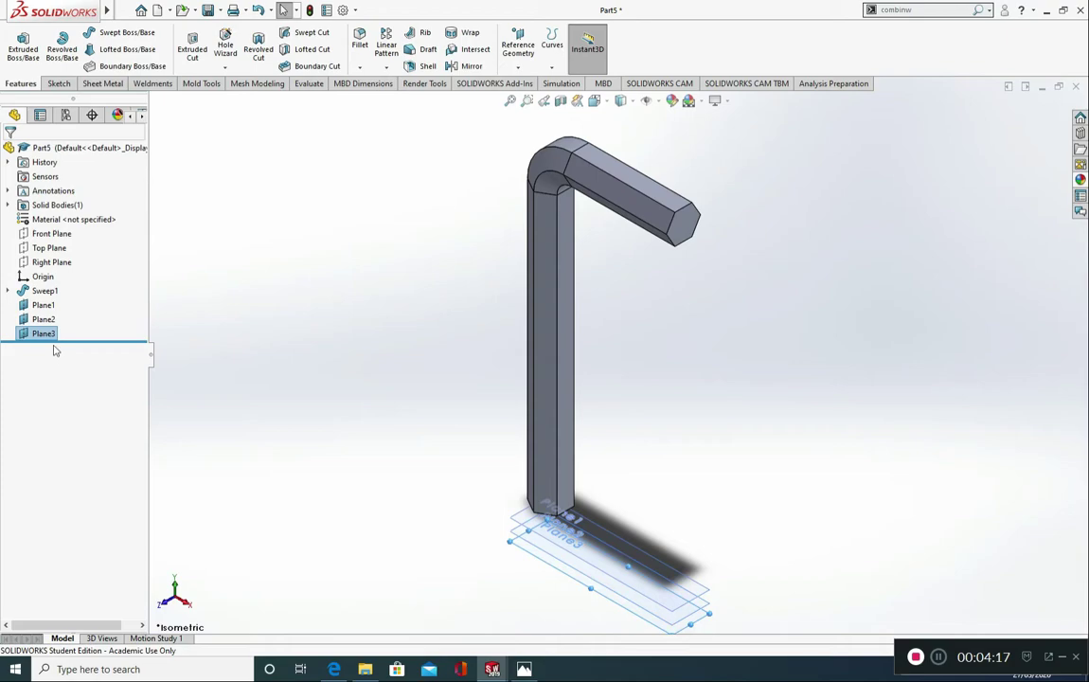
Step: Create a fourth reference plane offset 3 mm below Plane3
left_click(519, 65)
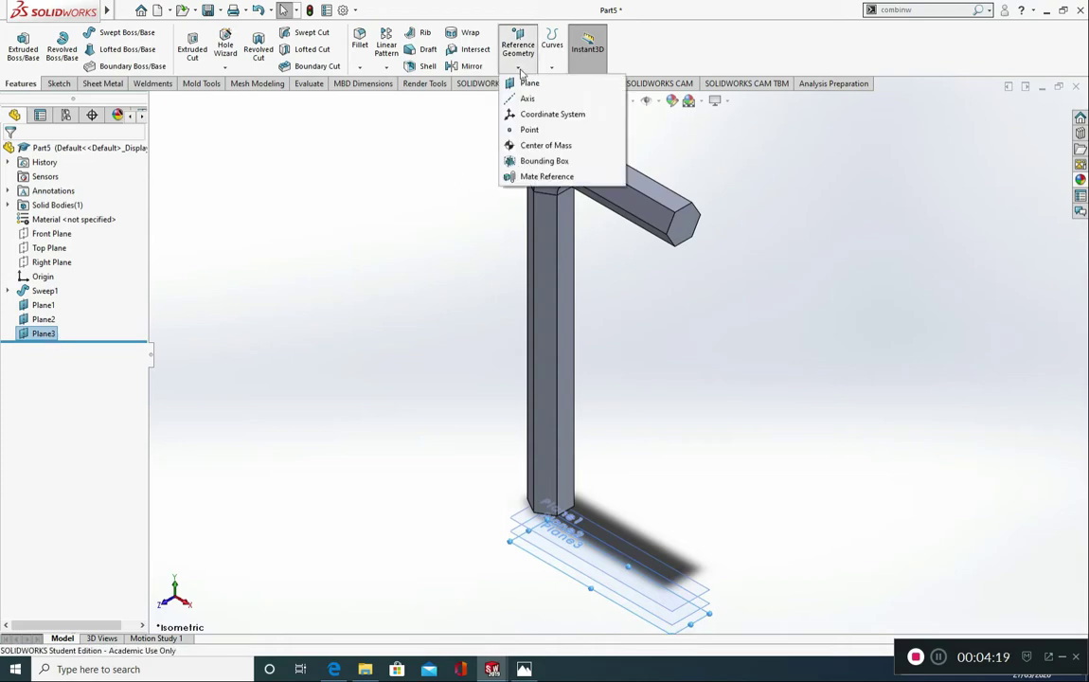
left_click(527, 84)
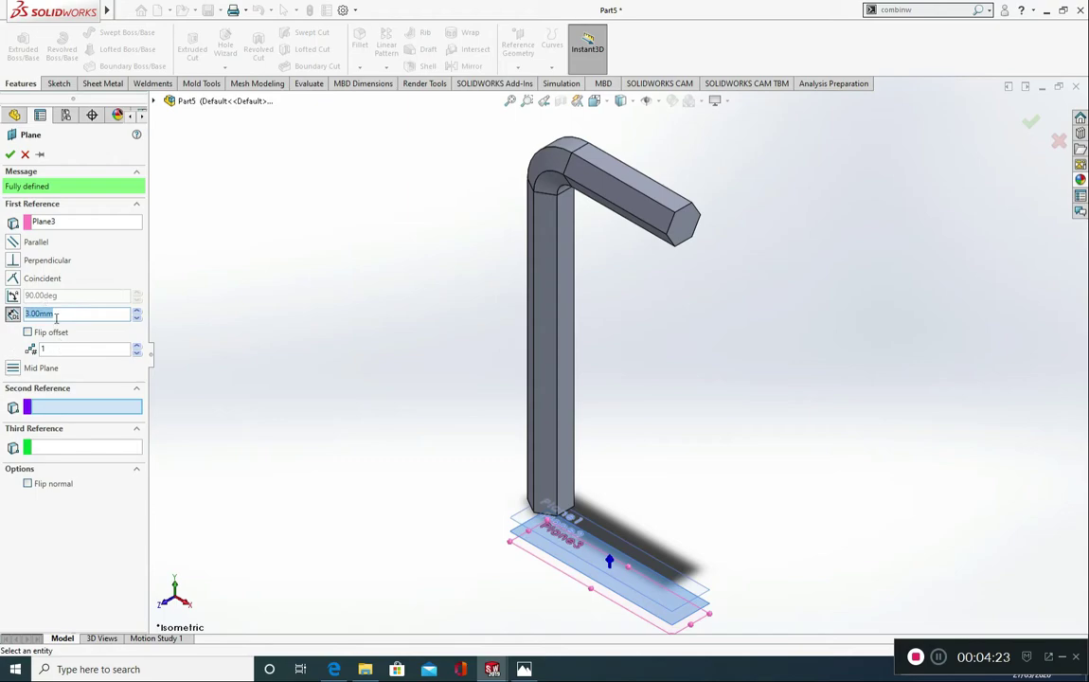
left_click(29, 332)
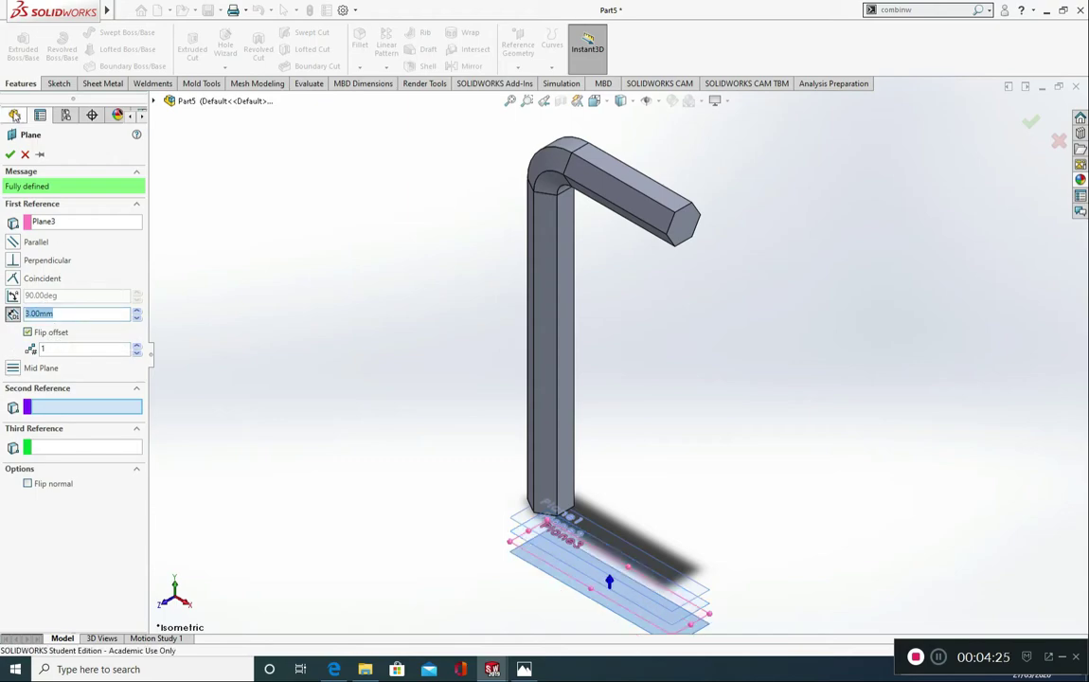
left_click(10, 153)
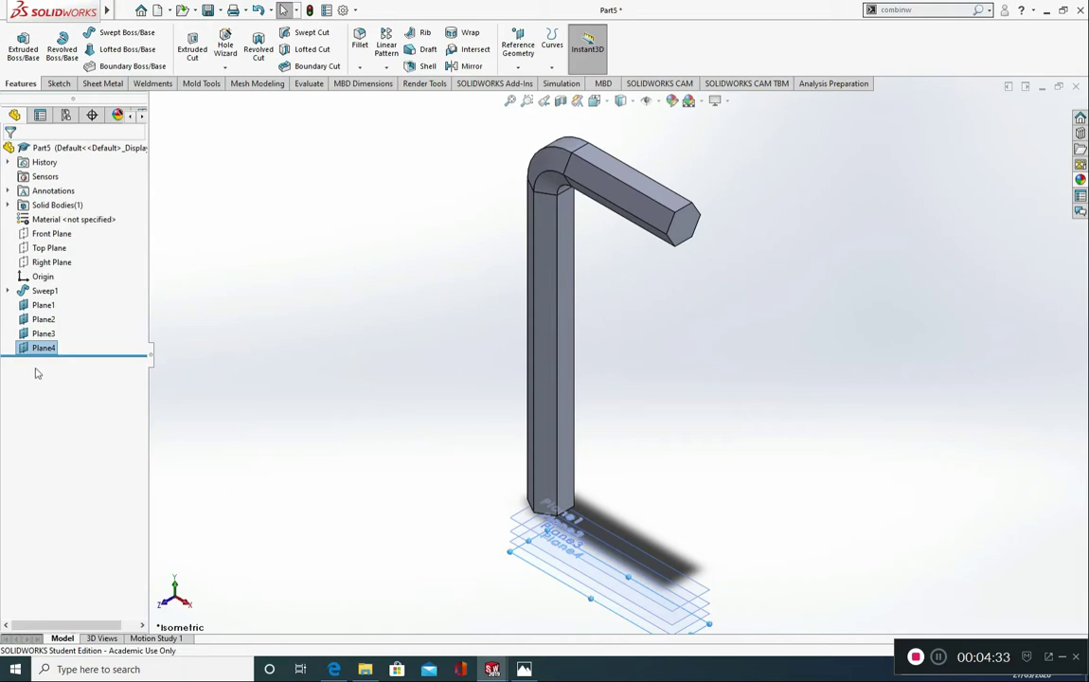
Step: Create a fifth reference plane offset 4 mm below Plane4
left_click(518, 66)
left_click(526, 82)
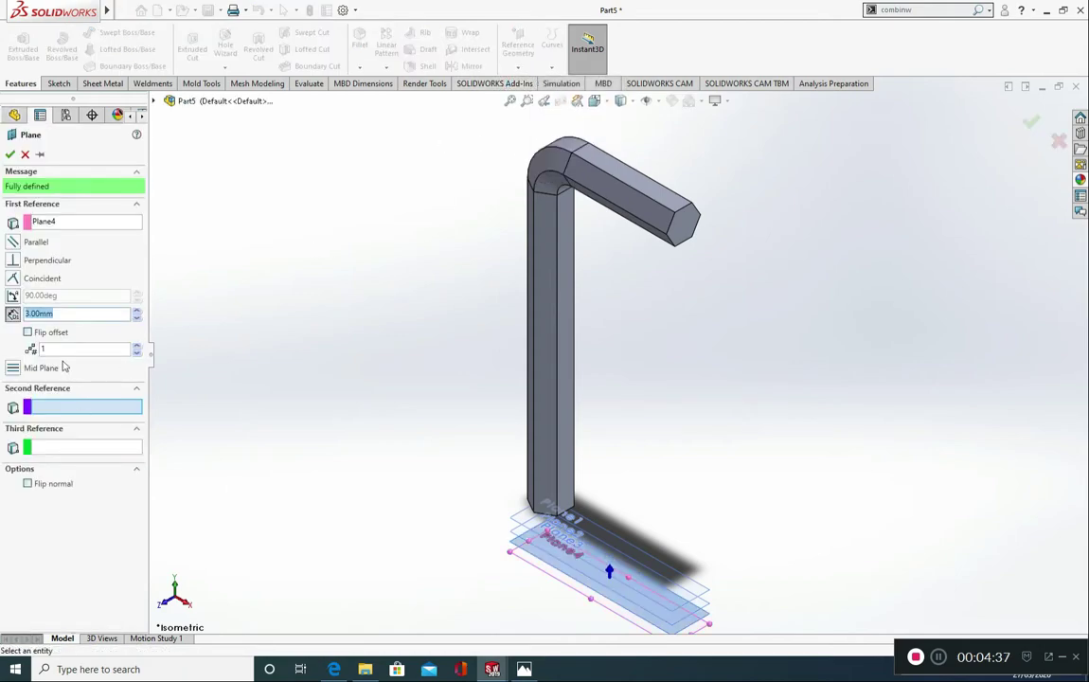
type("4")
key("Return")
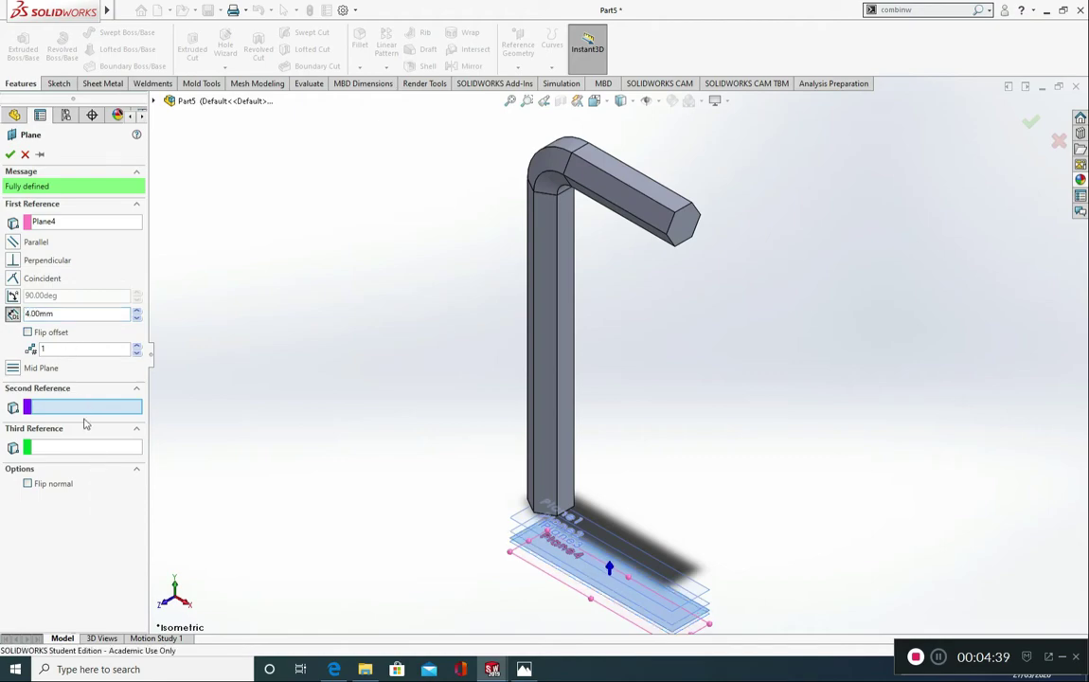
left_click(61, 333)
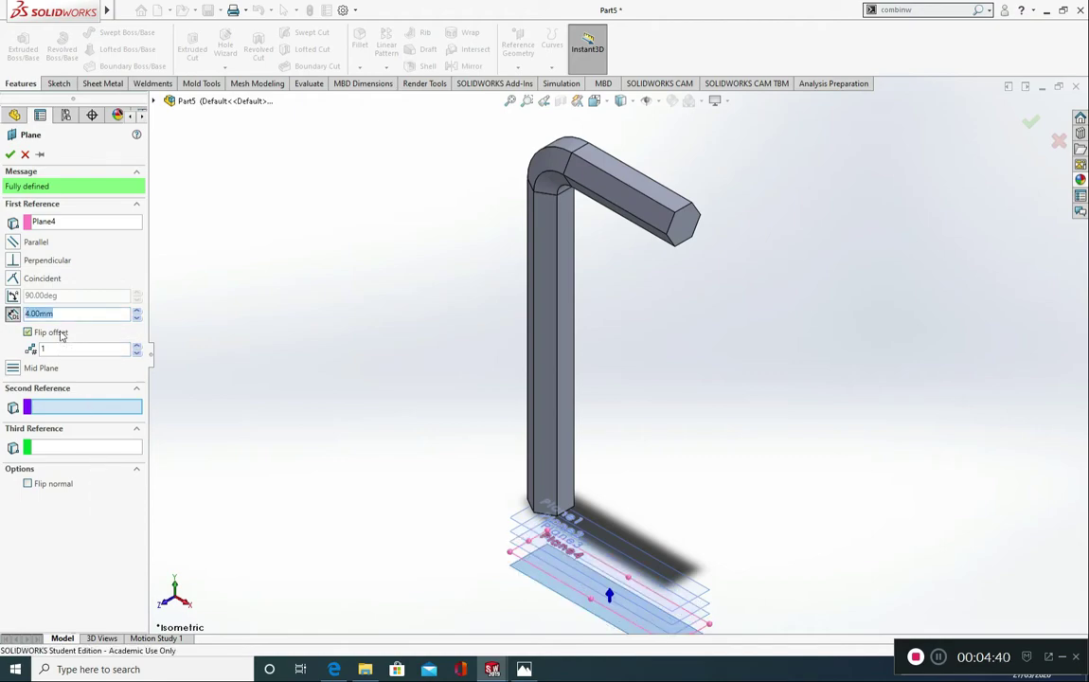
left_click(10, 154)
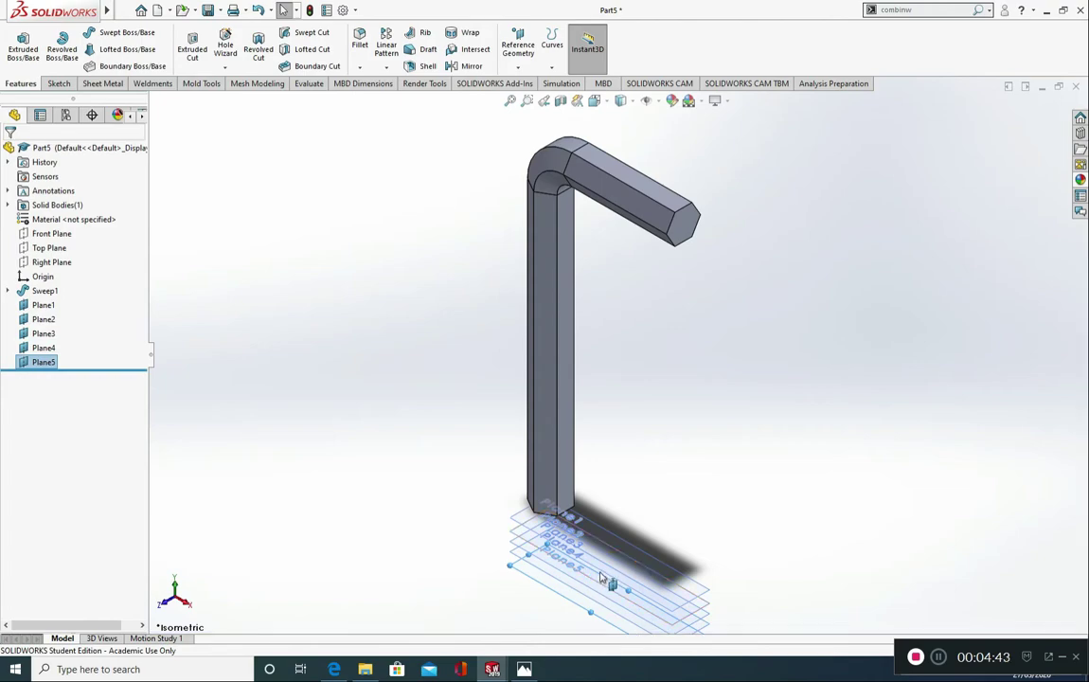
Step: Orient the view normal to Plane1 and change the model's display style to Wireframe
scroll(549, 568, "down", 3)
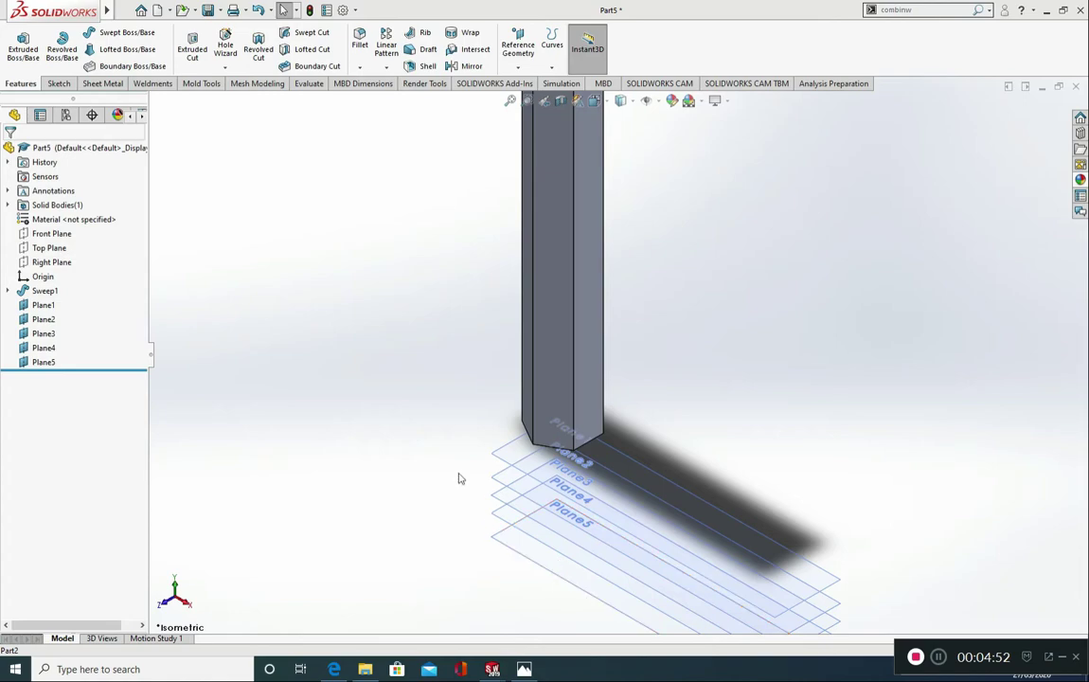
scroll(502, 393, "down", 3)
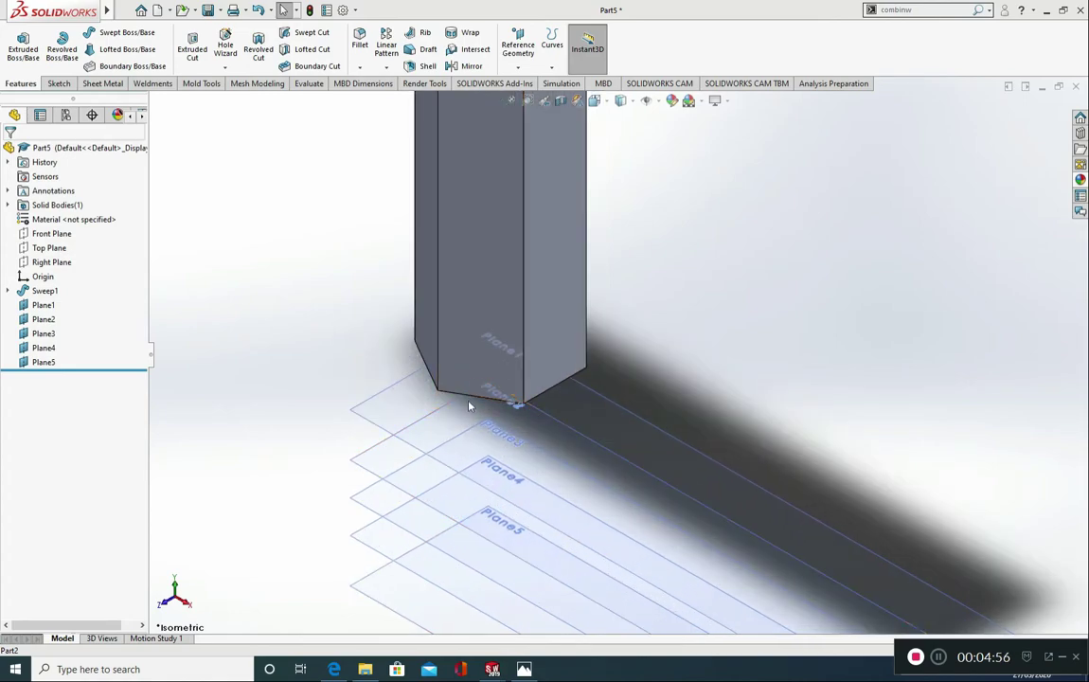
scroll(523, 394, "up", 2)
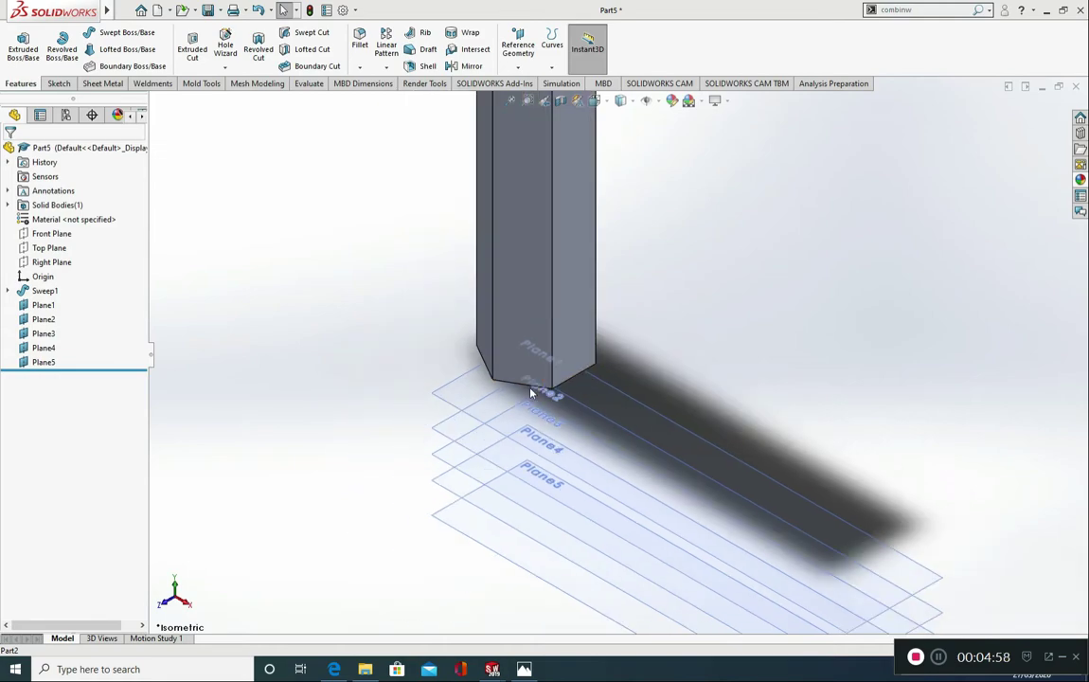
left_click(42, 305)
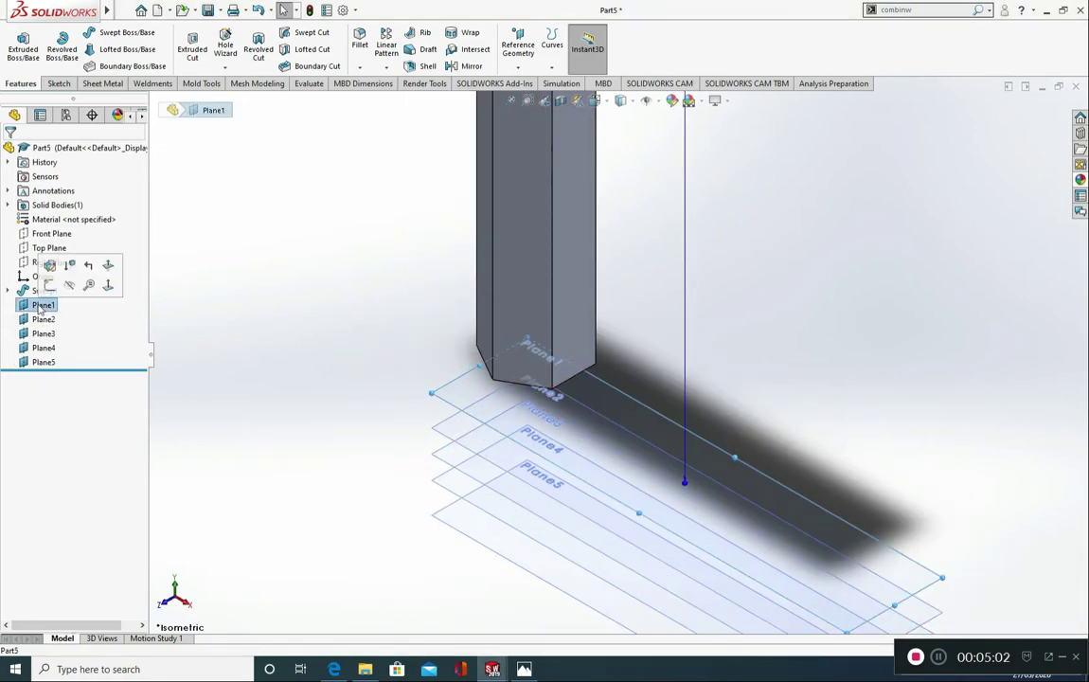
left_click(105, 282)
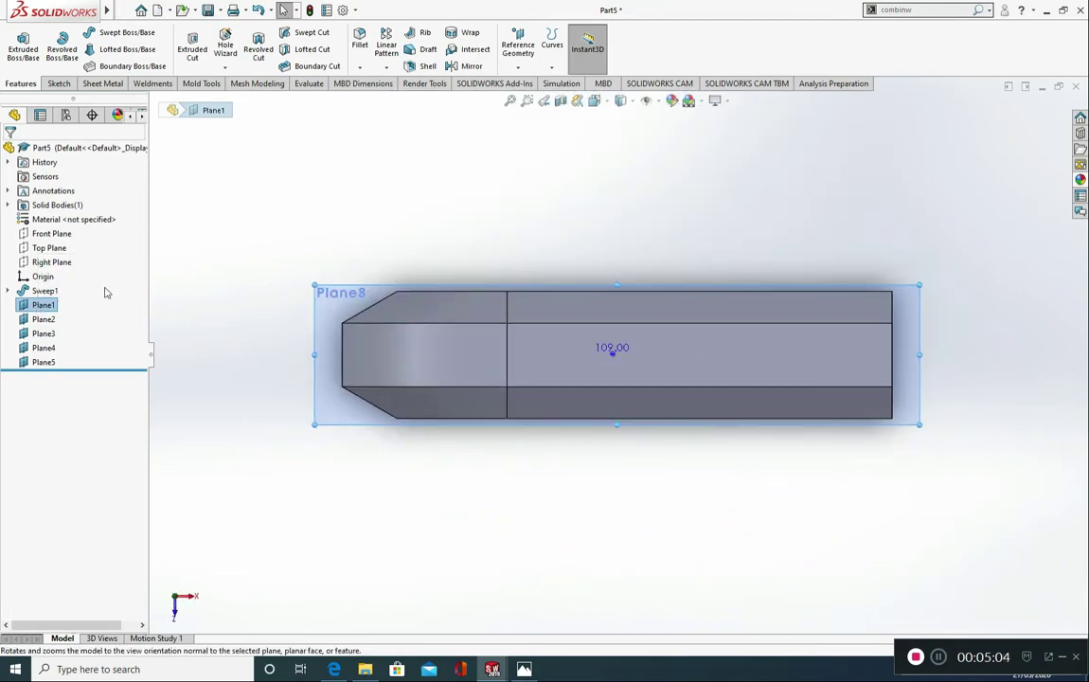
left_click(635, 101)
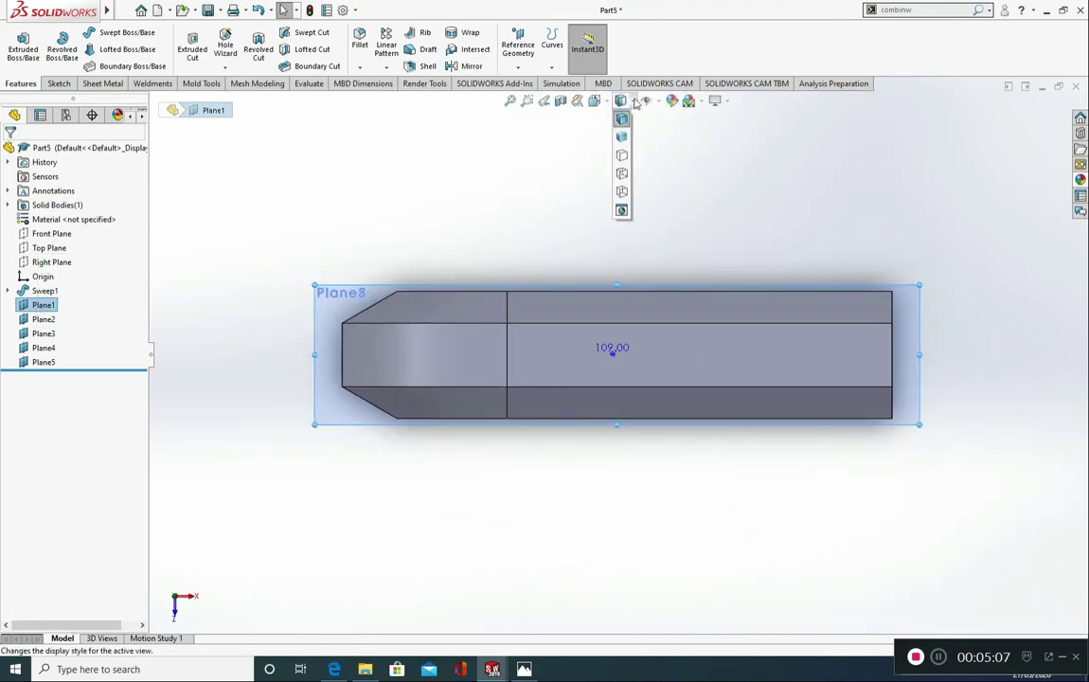
left_click(621, 194)
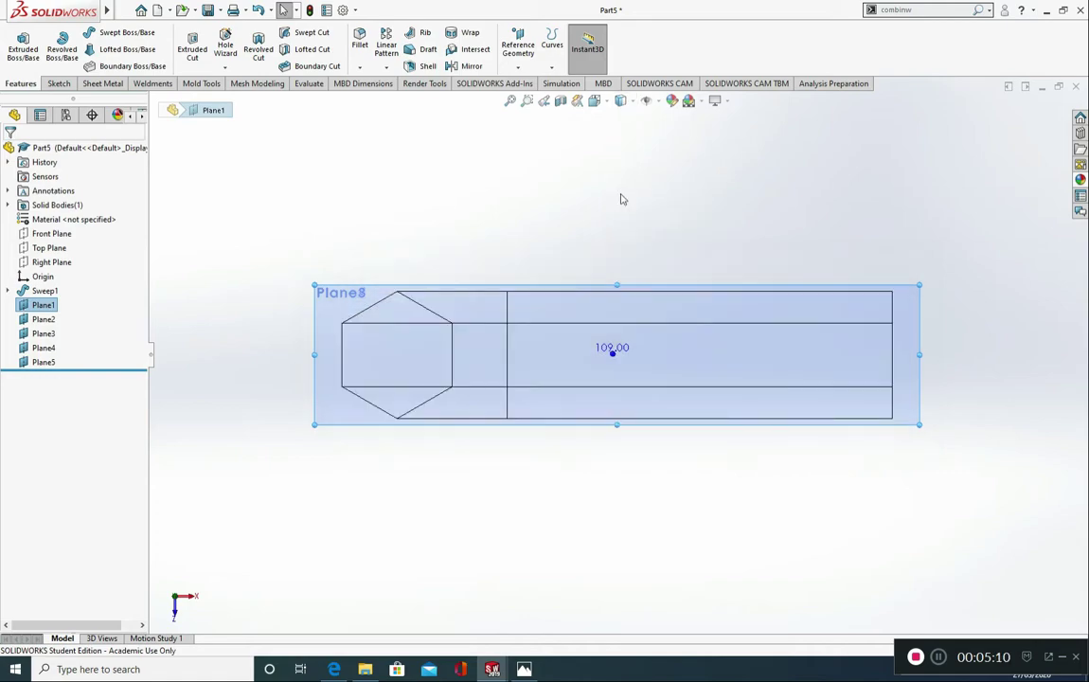
Step: Sketch a six-sided polygon about 7.7 mm across flats on Plane1, centred on the long arm's hexagonal end with a vertex pointing up
left_click(58, 83)
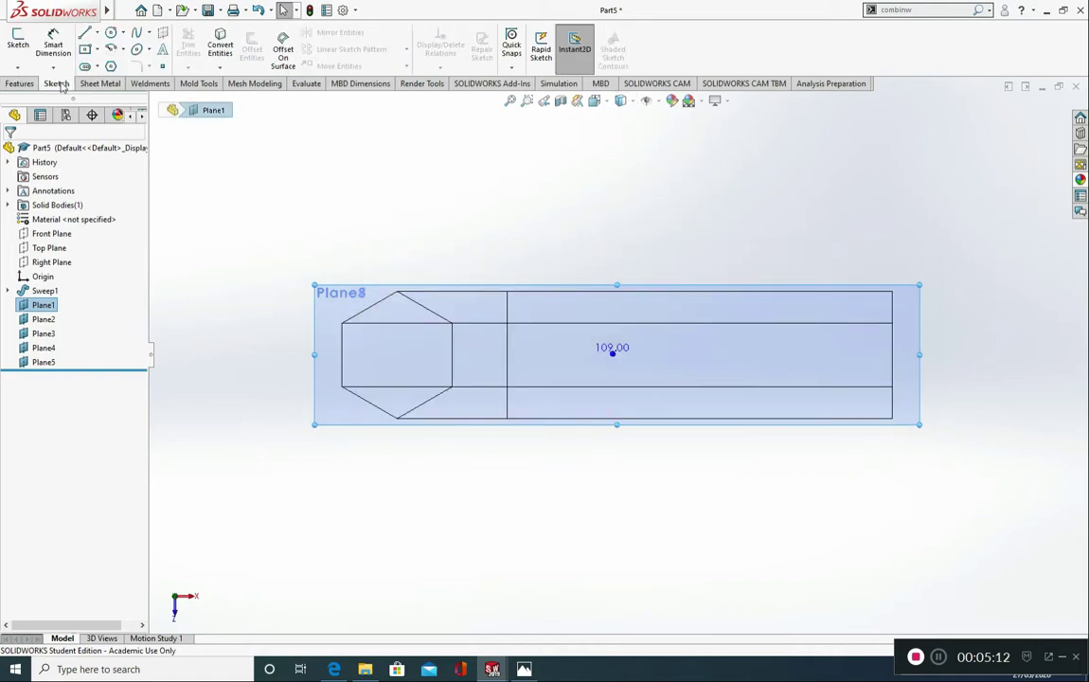
left_click(111, 66)
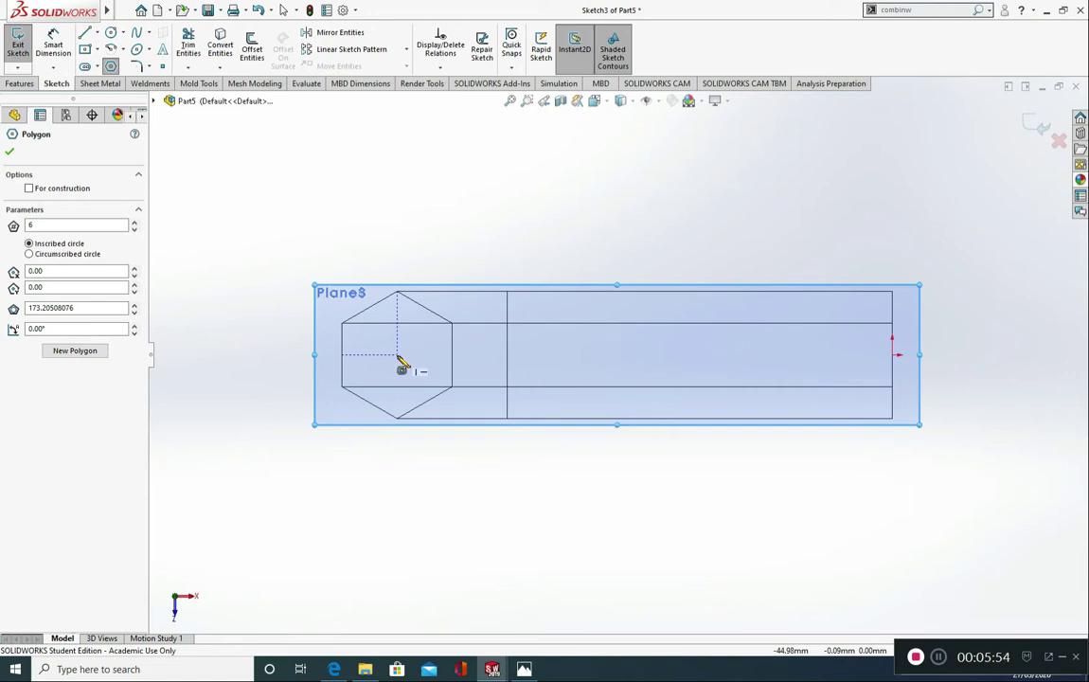
left_click(398, 355)
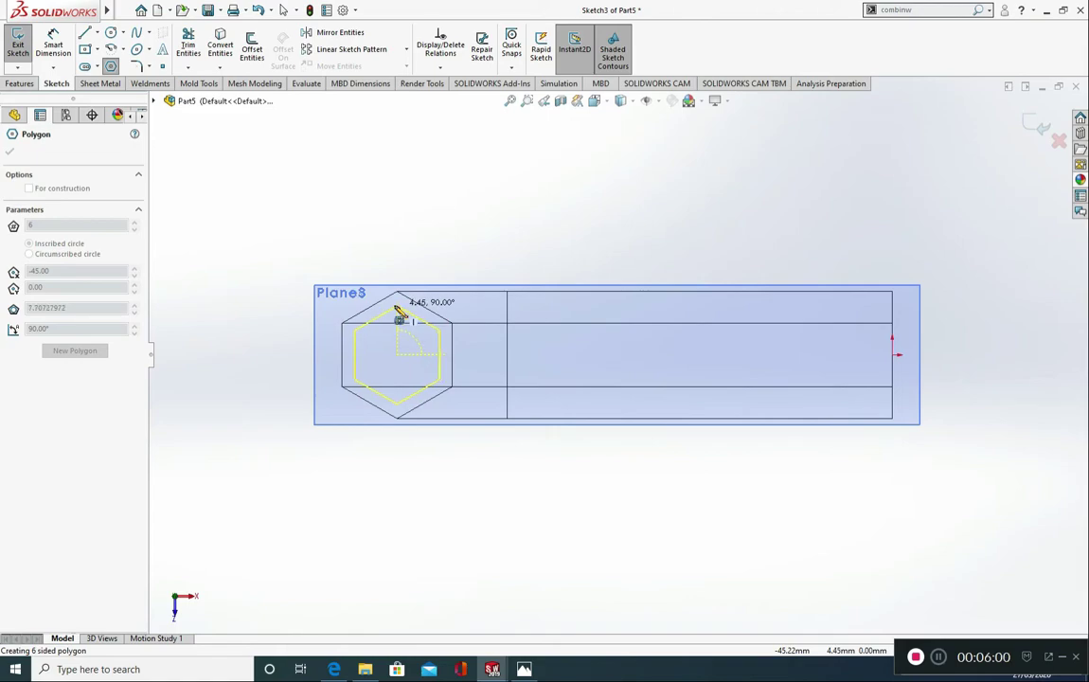
left_click(399, 311)
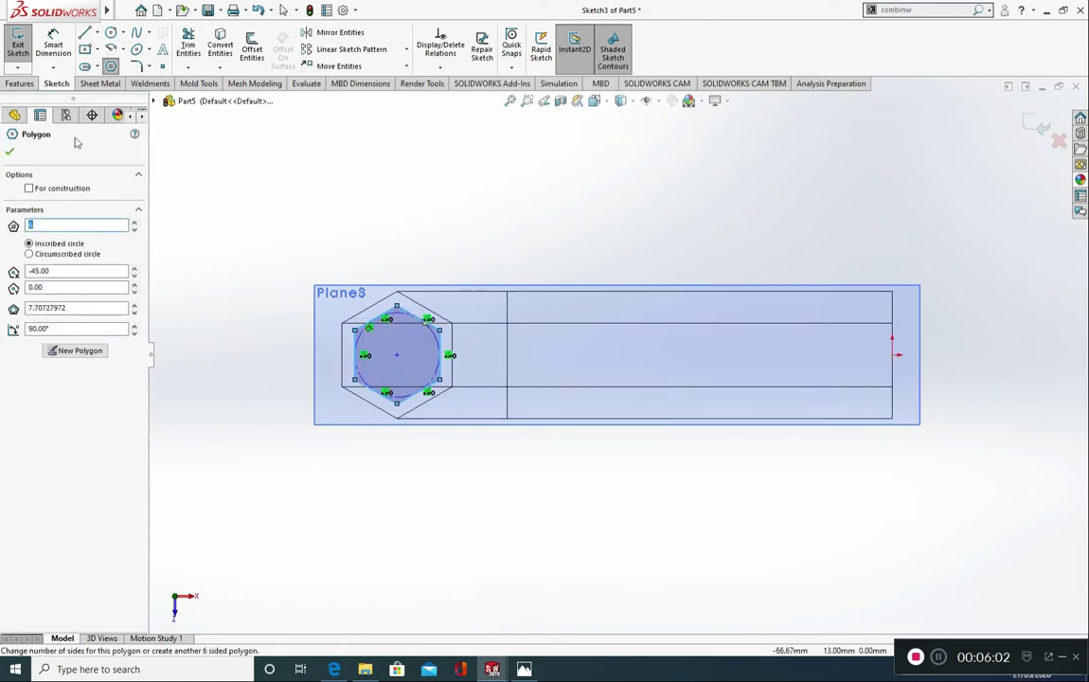
key("Escape")
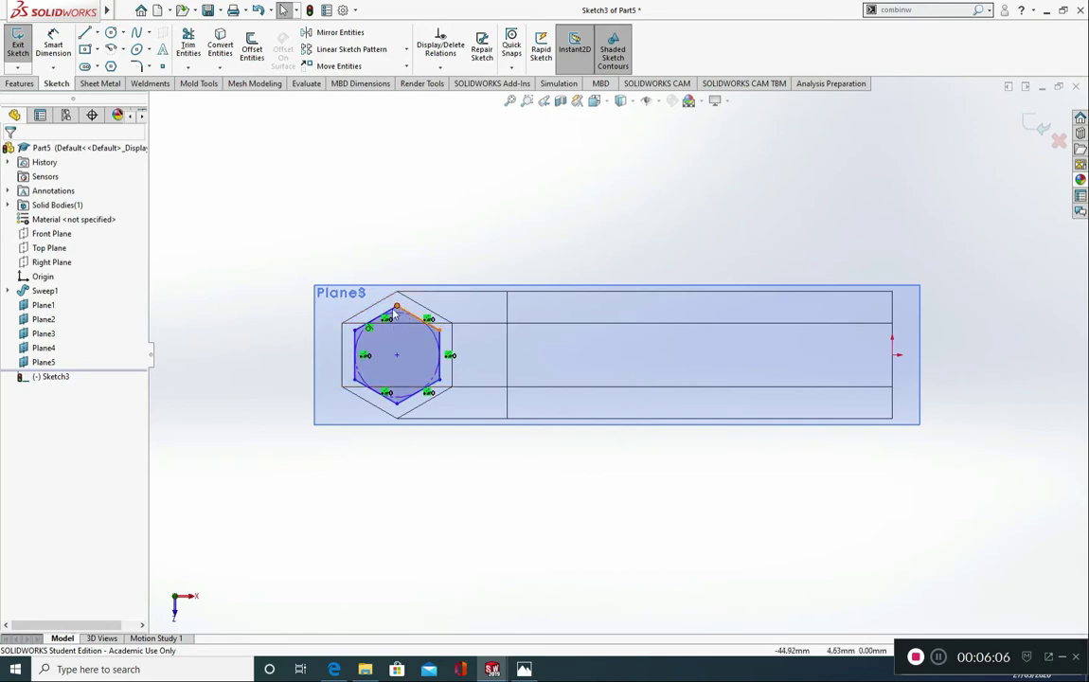
Step: Add a vertical relation between the sketched hexagon's uppermost and lowermost vertices
left_click(397, 309)
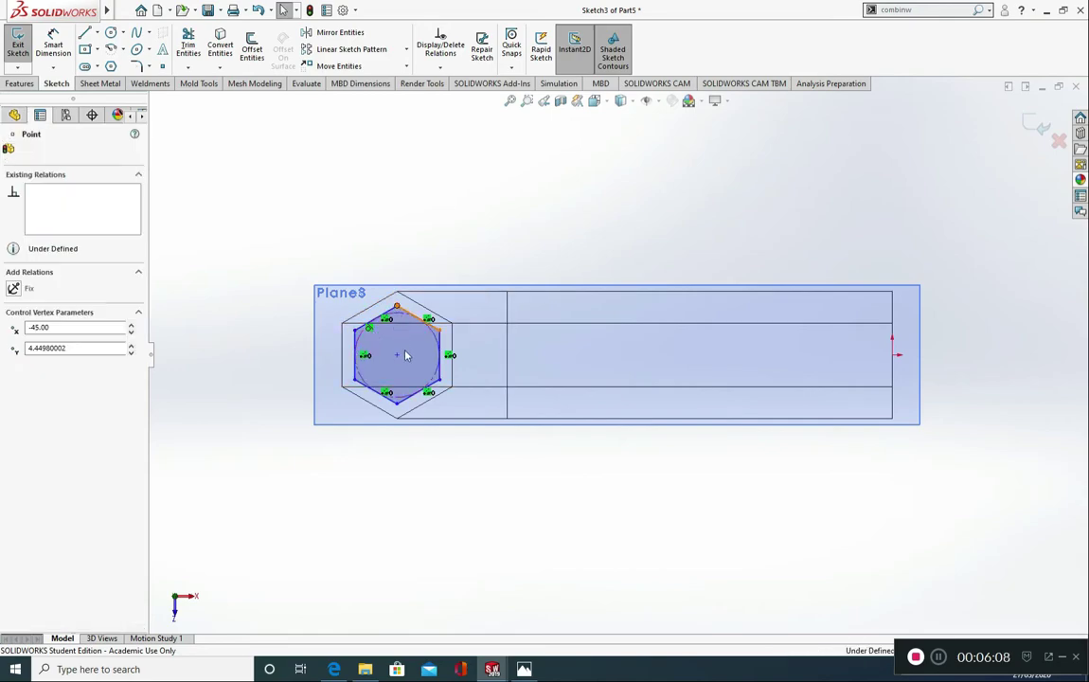
left_click(396, 403, "ctrl")
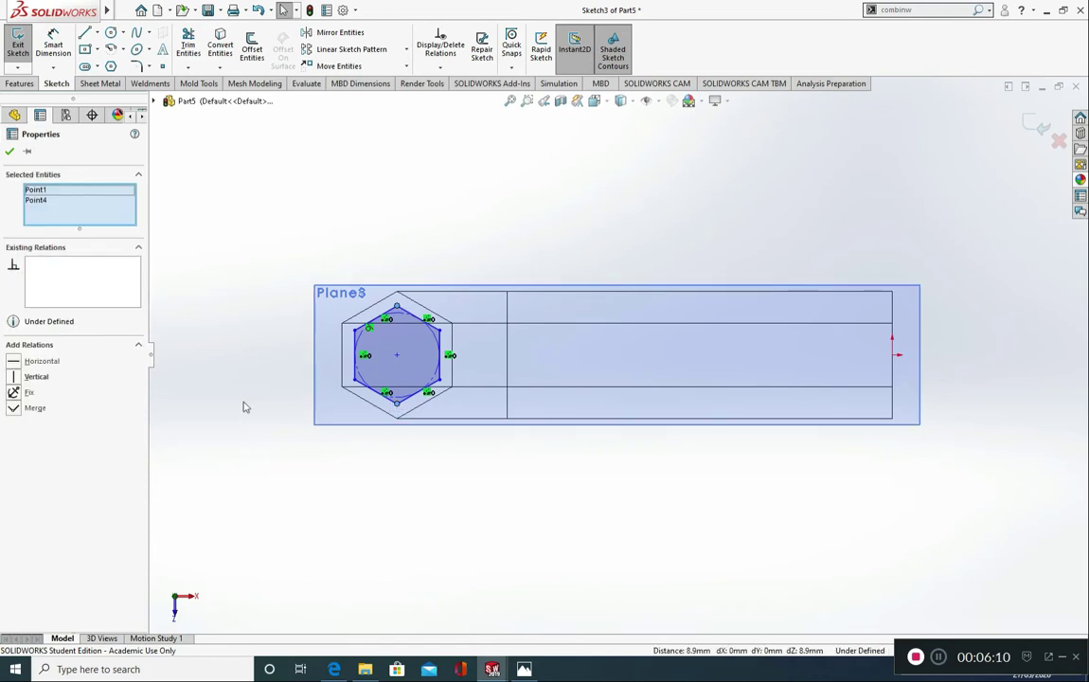
left_click(16, 377)
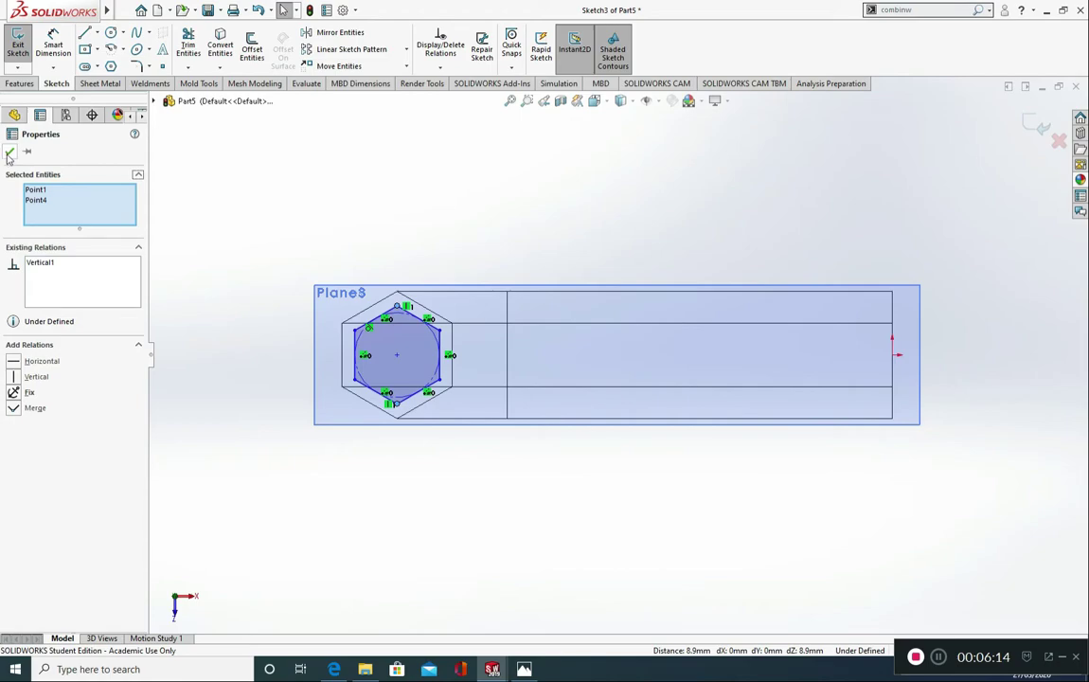
left_click(9, 154)
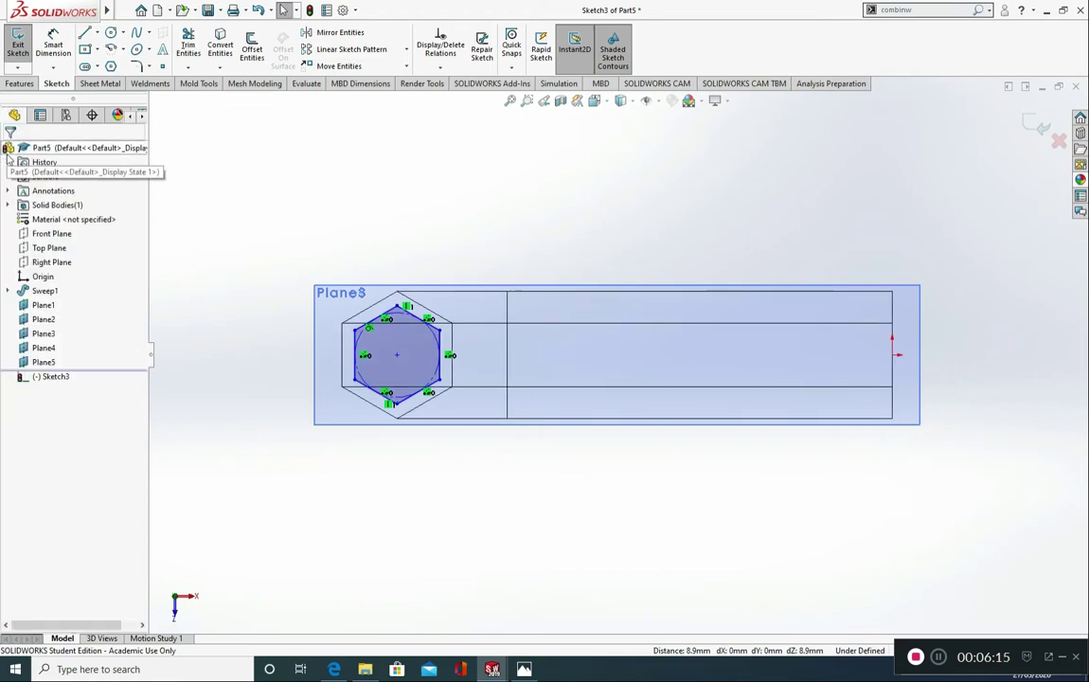
Step: Dimension the hexagon's width across its two vertical sides as 7.5 mm and exit the sketch
left_click(54, 42)
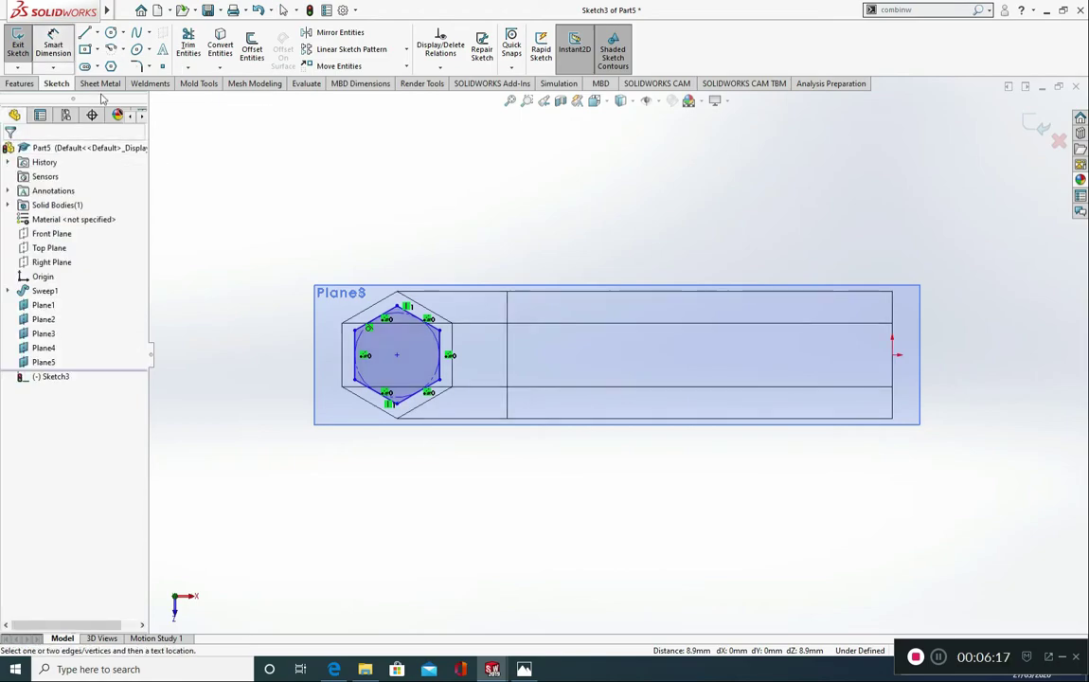
left_click(356, 346)
left_click(445, 333)
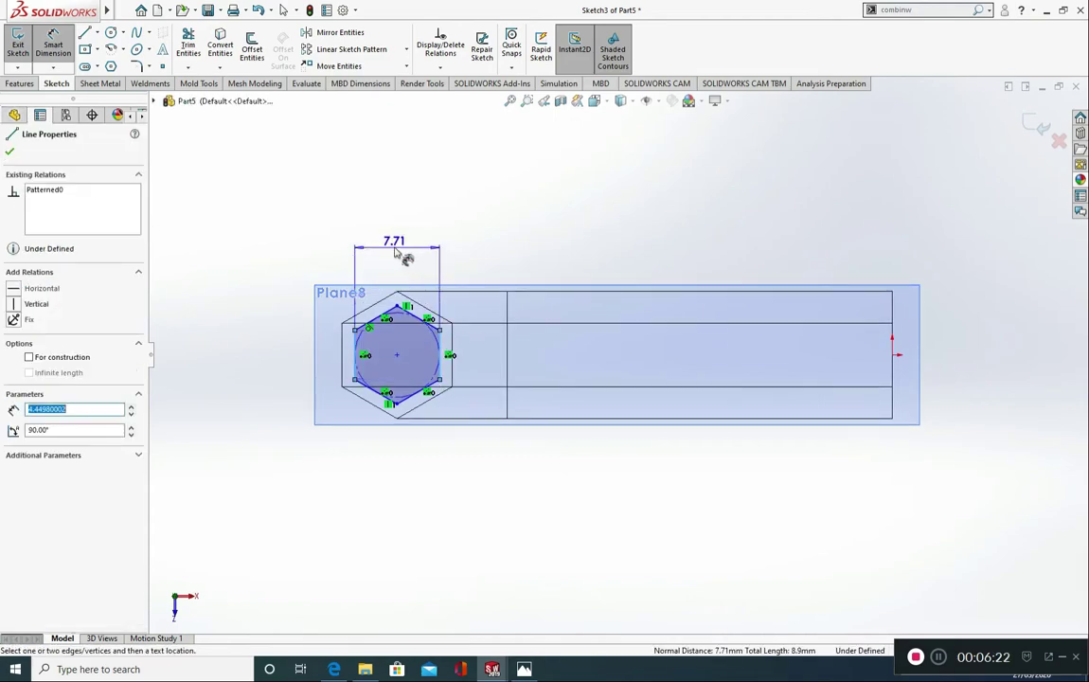
left_click(398, 253)
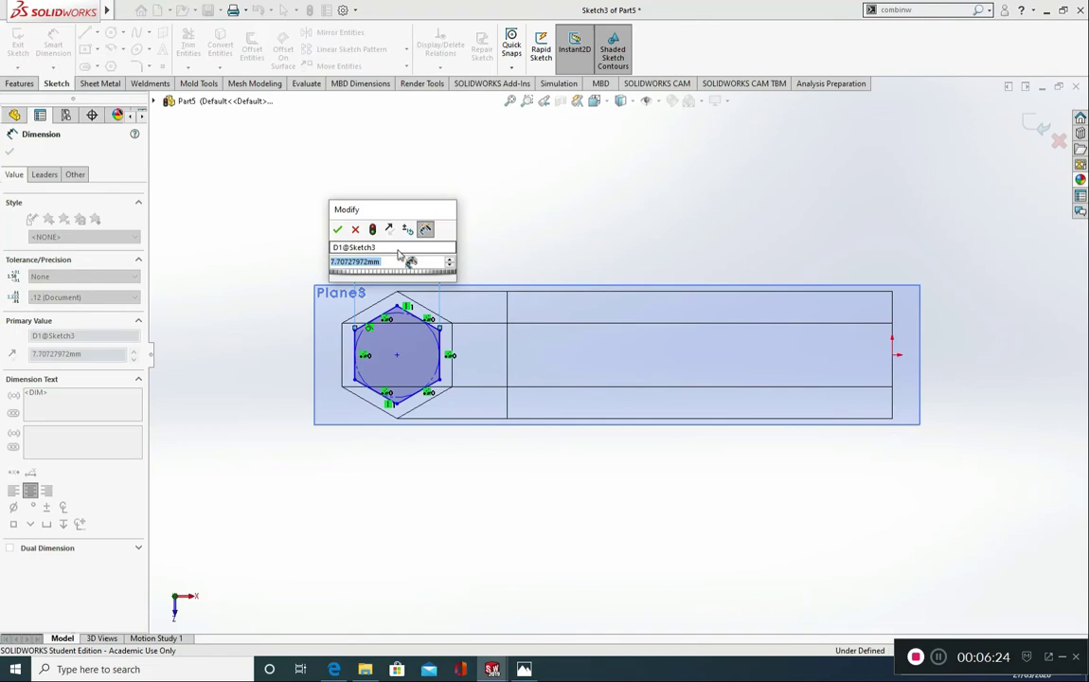
type("7.5")
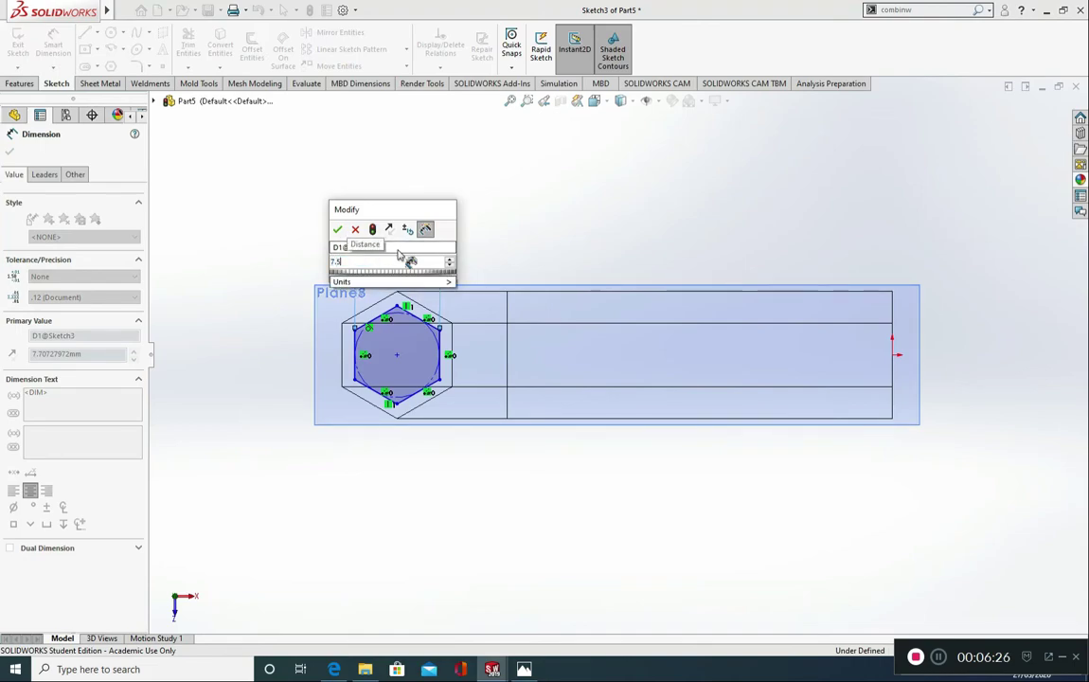
left_click(335, 232)
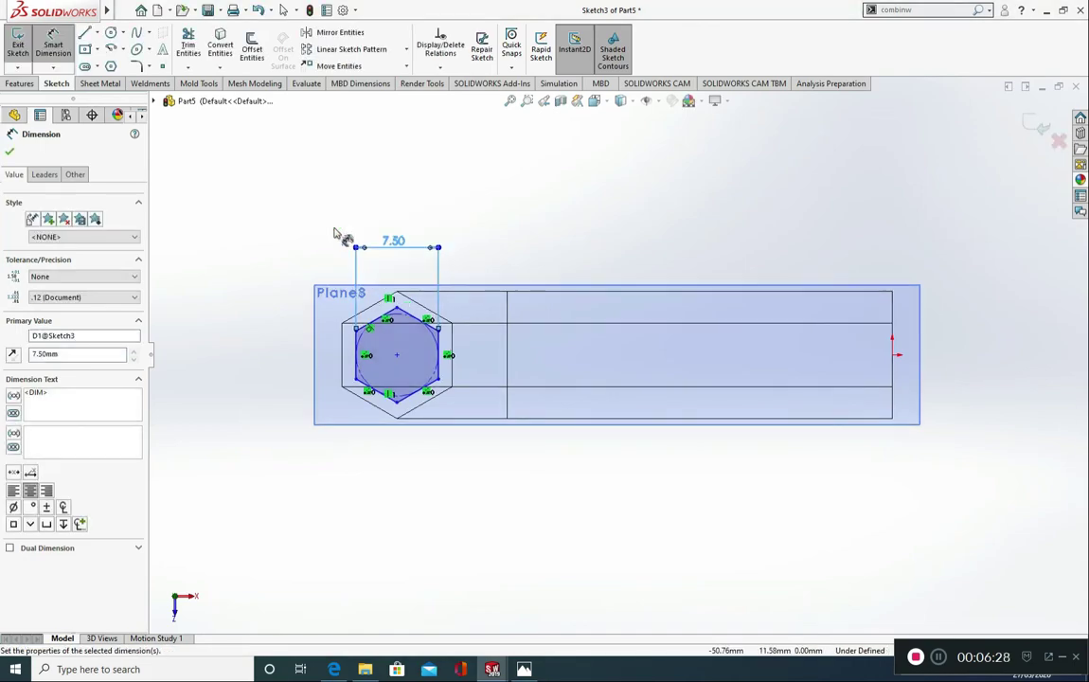
left_click(10, 152)
key("Escape")
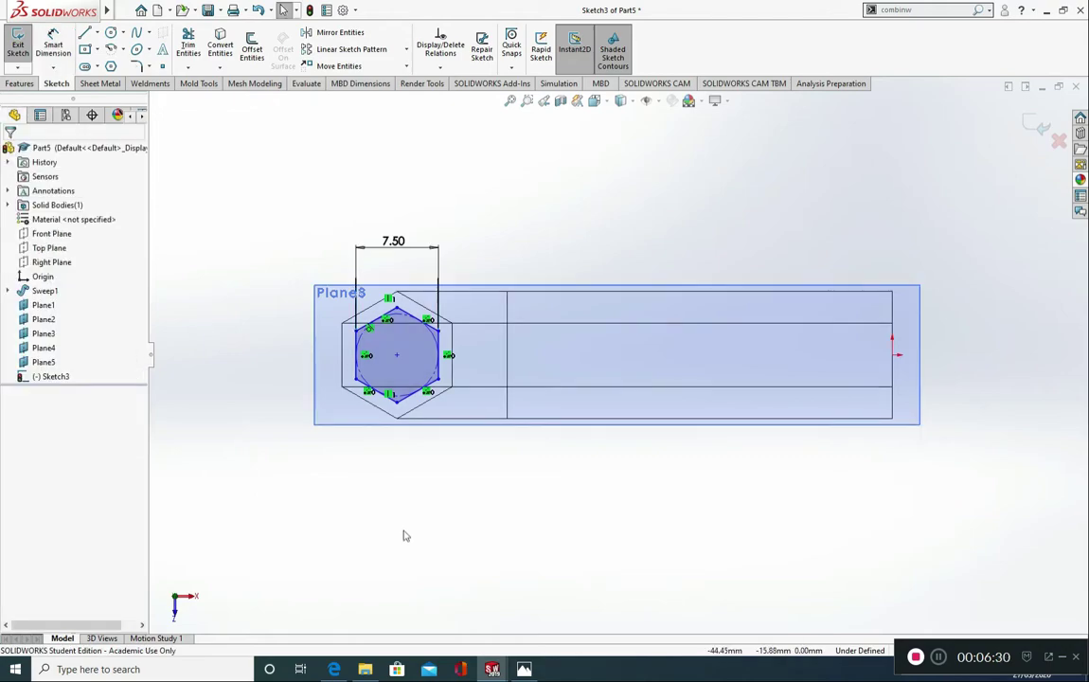
left_click(1041, 127)
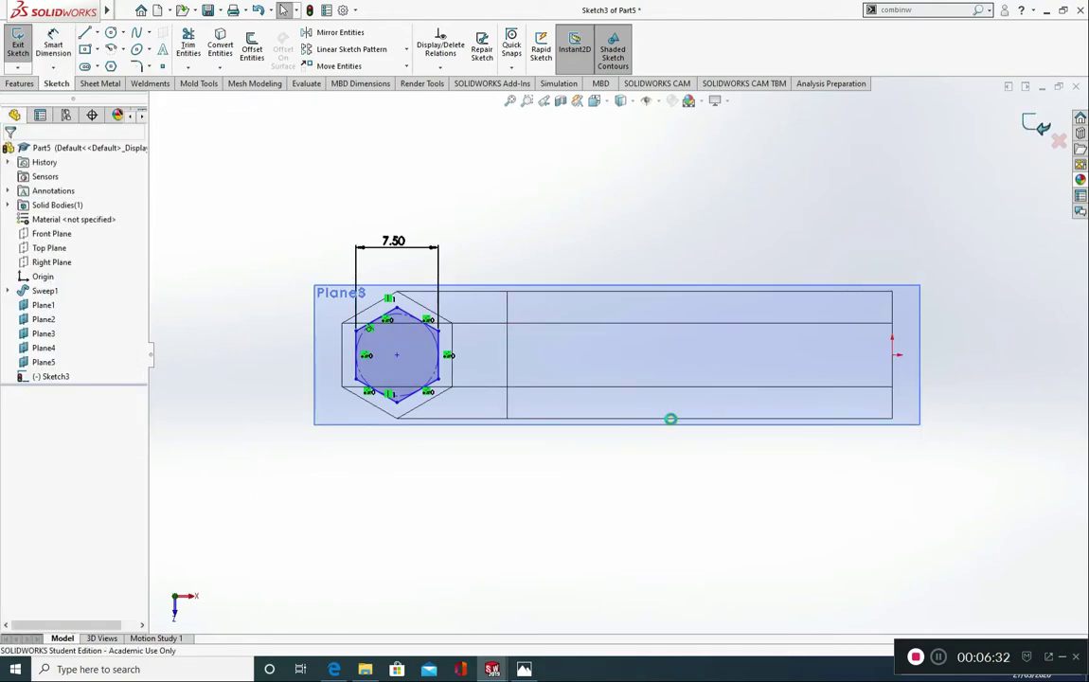
Step: Start a boss loft using the small hexagon sketch on Plane1 and the long arm's lower end face as profiles
mouse_move(565, 439)
middle_mouse_down()
mouse_move(580, 391)
mouse_move(596, 401)
mouse_move(608, 385)
mouse_move(621, 358)
mouse_move(613, 348)
middle_mouse_up()
scroll(597, 403, "up", 3)
scroll(518, 508, "down", 6)
scroll(568, 455, "down", 4)
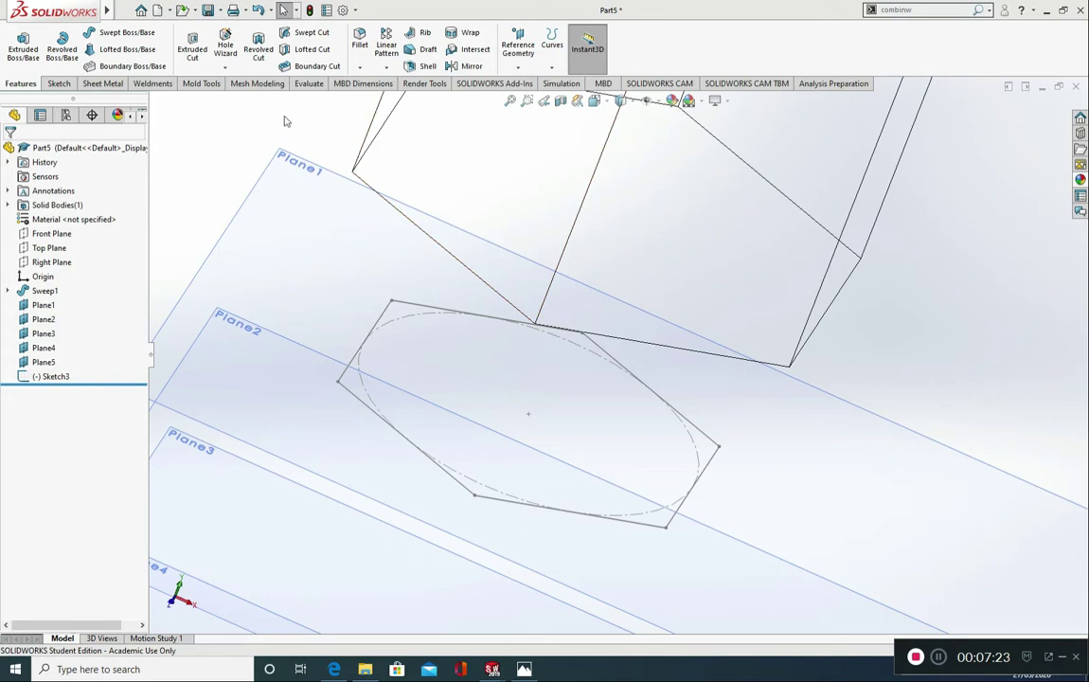
left_click(133, 52)
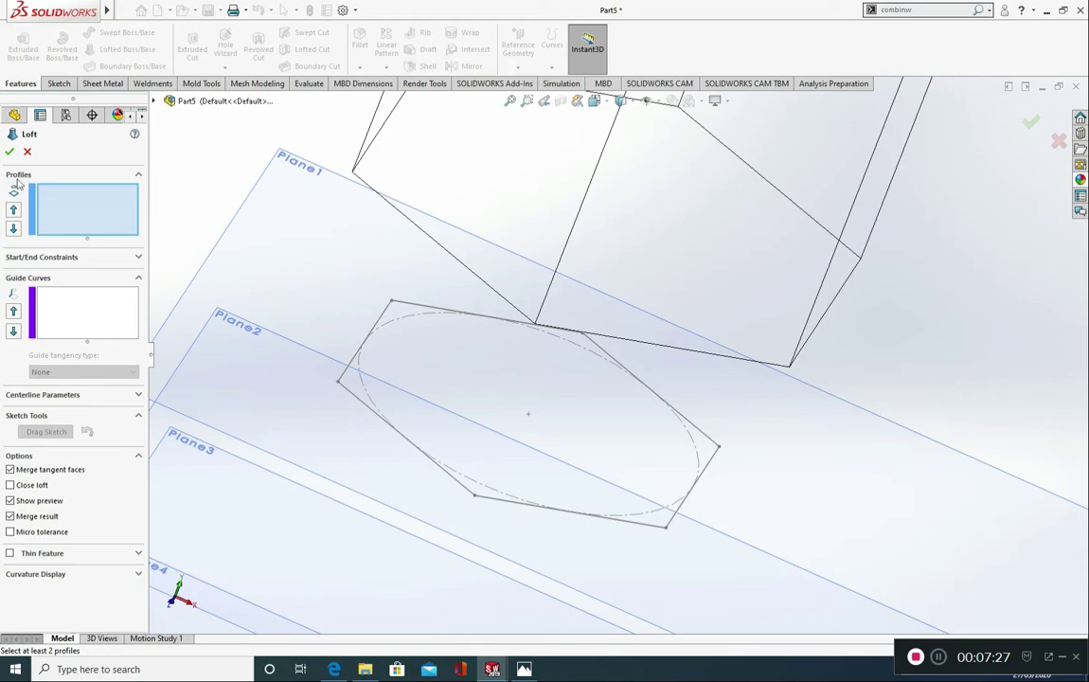
left_click(384, 315)
mouse_move(450, 336)
middle_mouse_down()
mouse_move(487, 219)
mouse_move(443, 328)
middle_mouse_up()
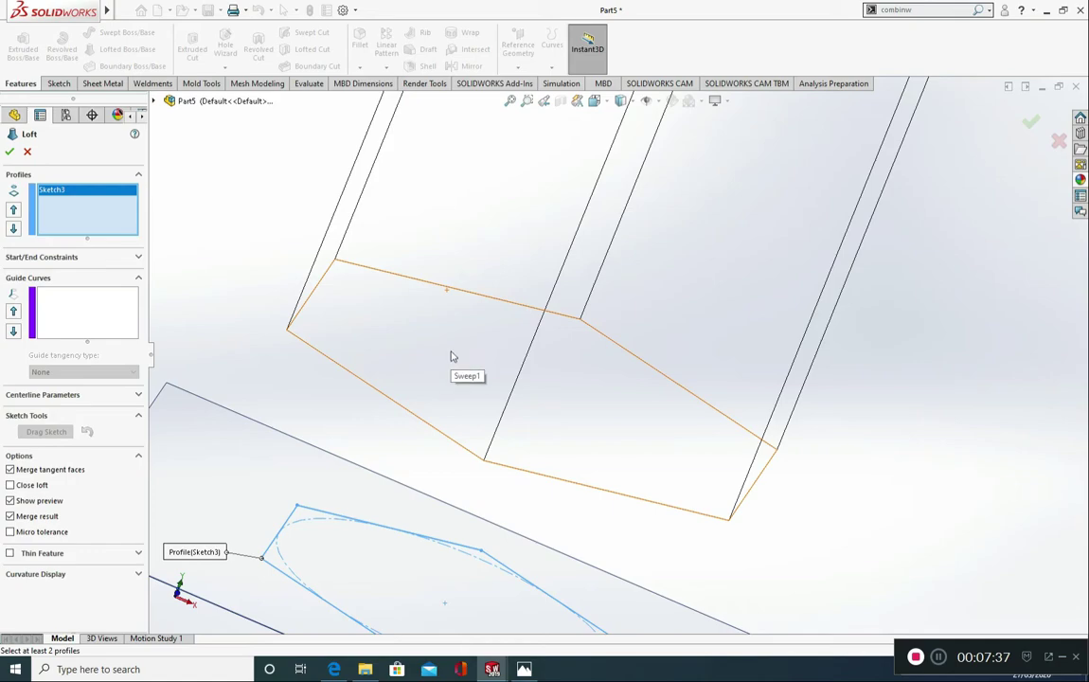
left_click(451, 357)
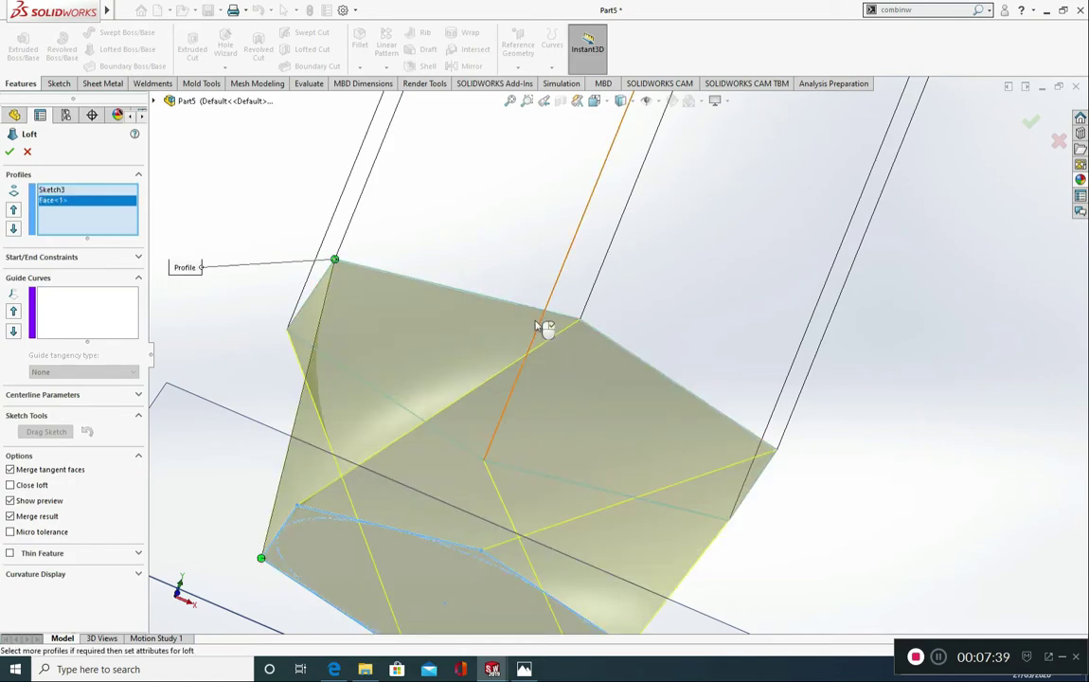
Step: Align the loft connector to matching corners of both hexagons so the taper has no twist, and complete the loft
middle_click_drag(544, 323, 518, 406)
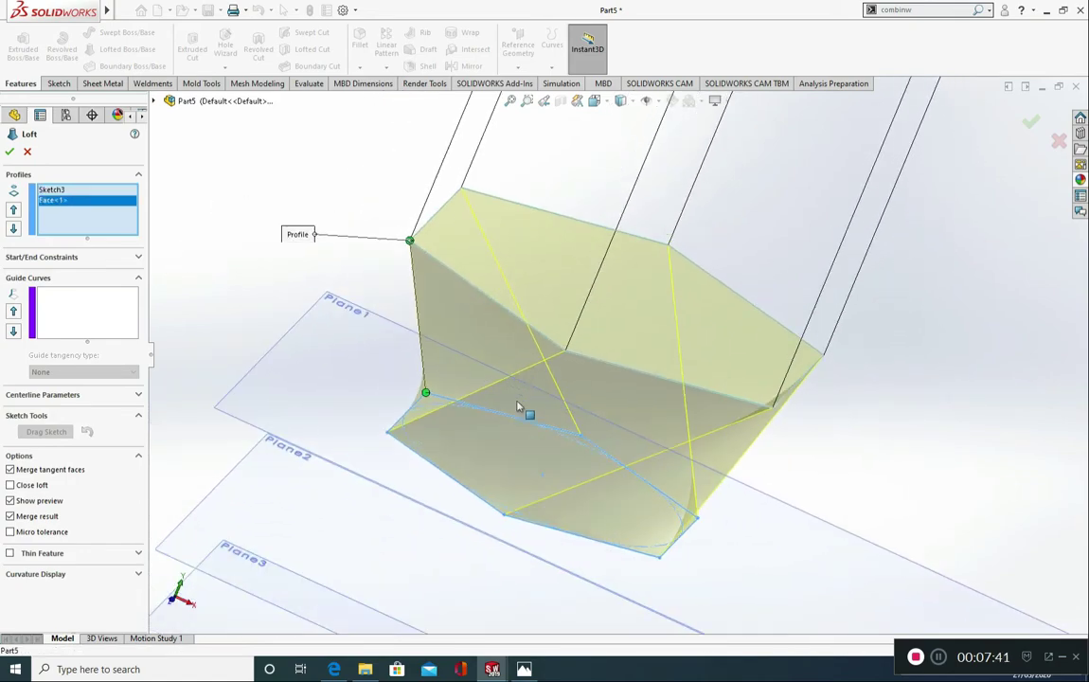
left_click_drag(439, 394, 388, 433)
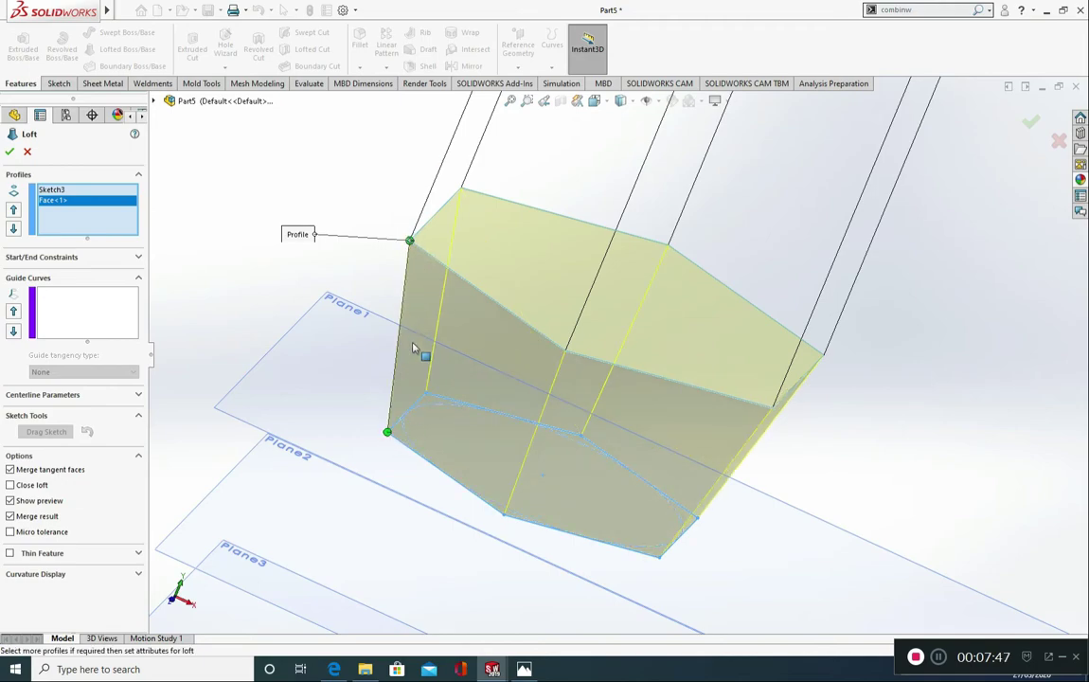
left_click_drag(387, 435, 665, 505)
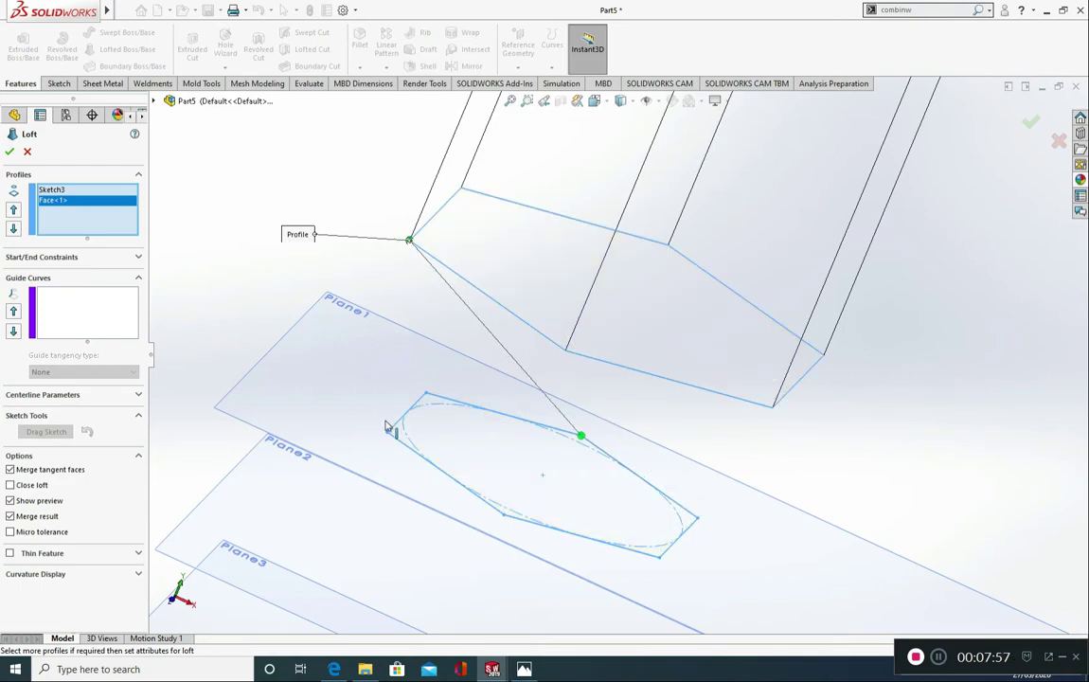
left_click_drag(582, 436, 387, 432)
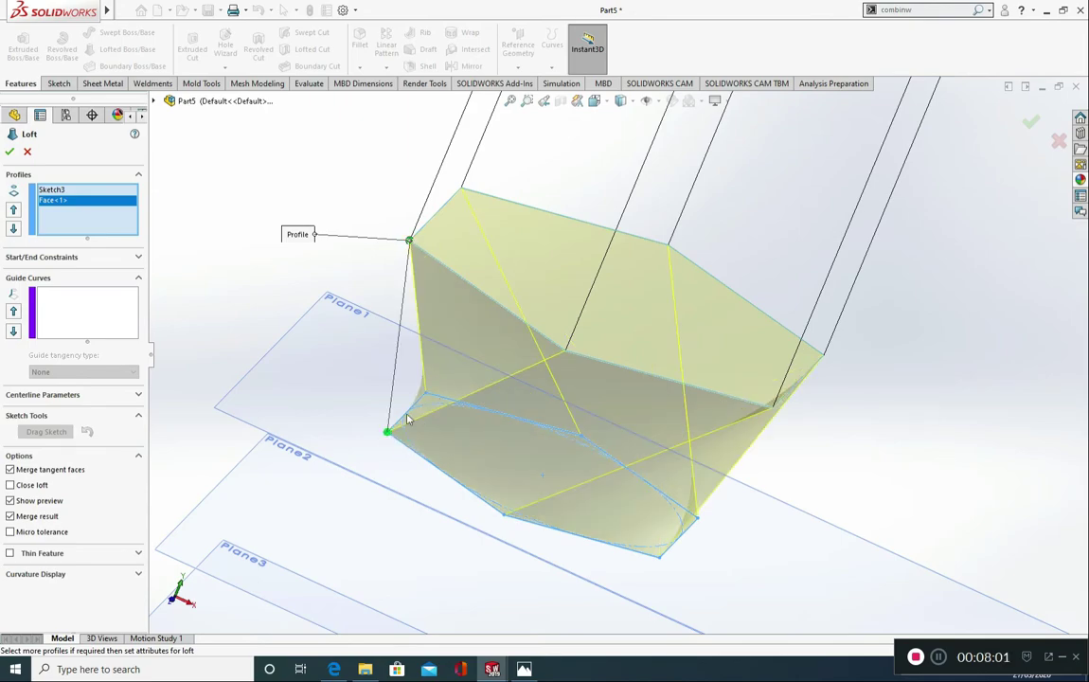
middle_click_drag(557, 413, 507, 342)
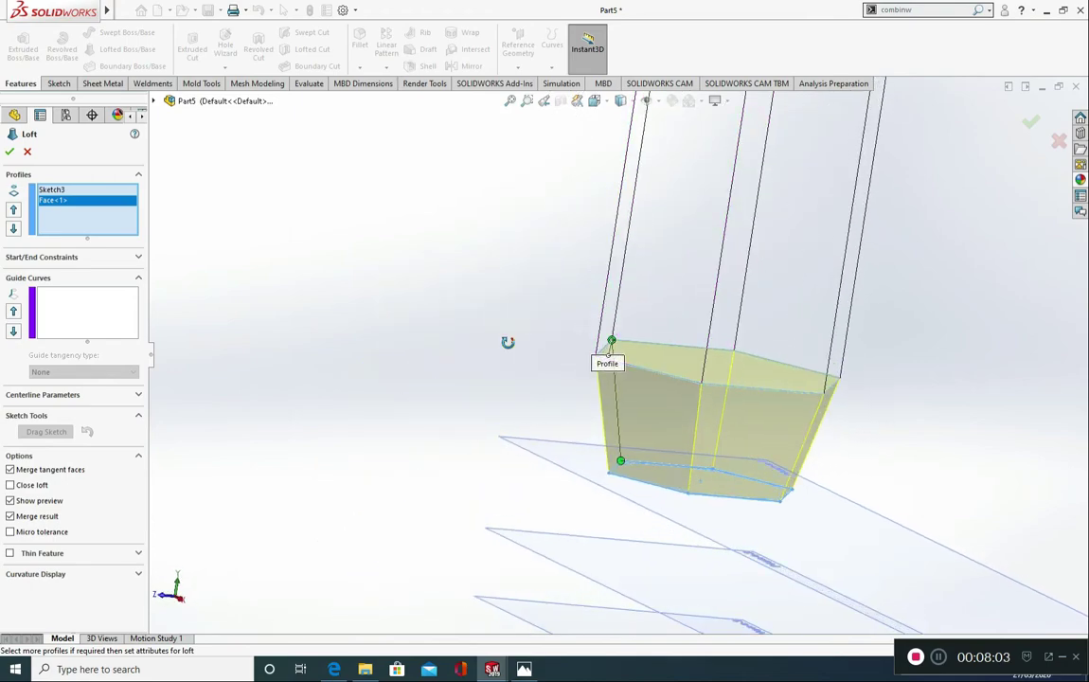
left_click(11, 152)
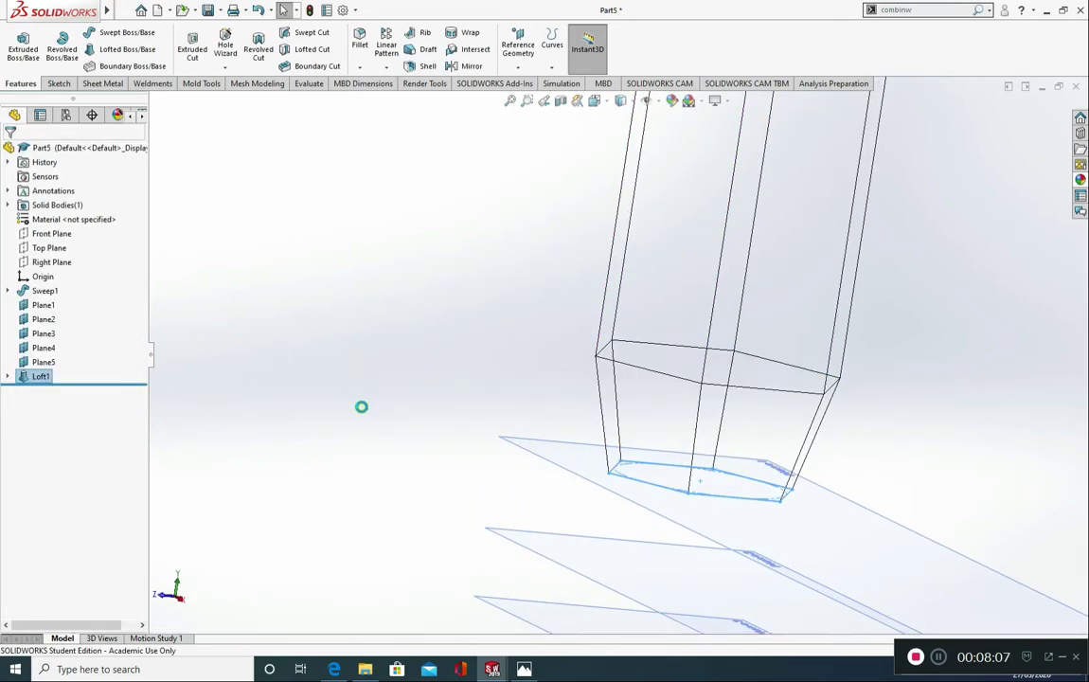
Step: Change the display style to Shaded and view the lofted taper at the lower end of the long arm
mouse_move(622, 102)
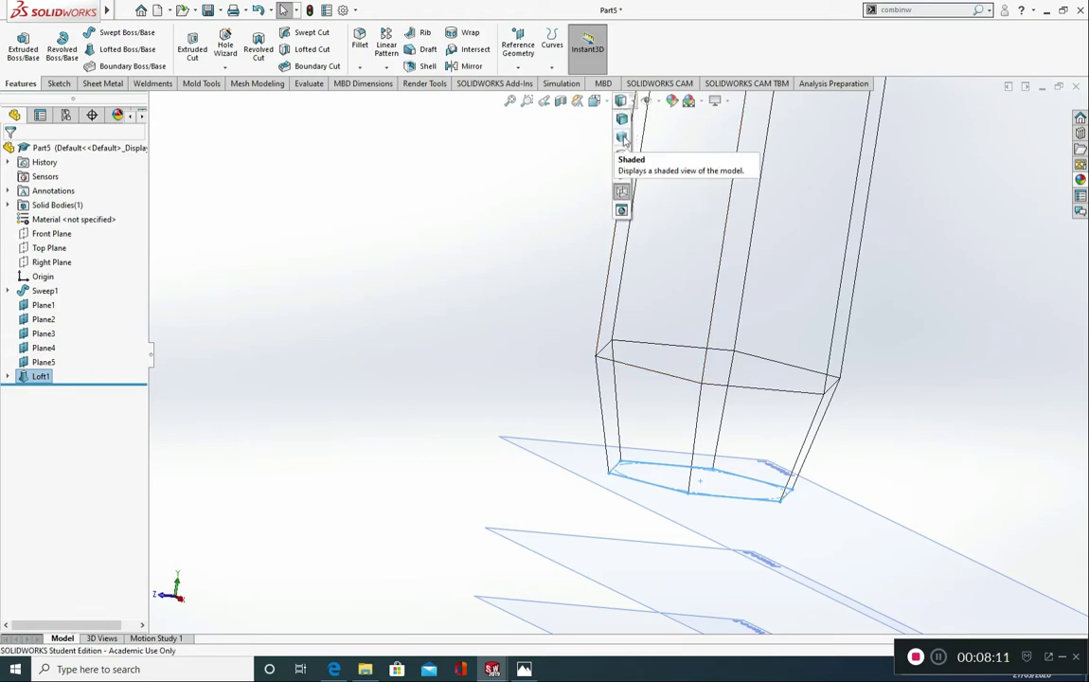
left_click(622, 138)
middle_click_drag(548, 439, 768, 553)
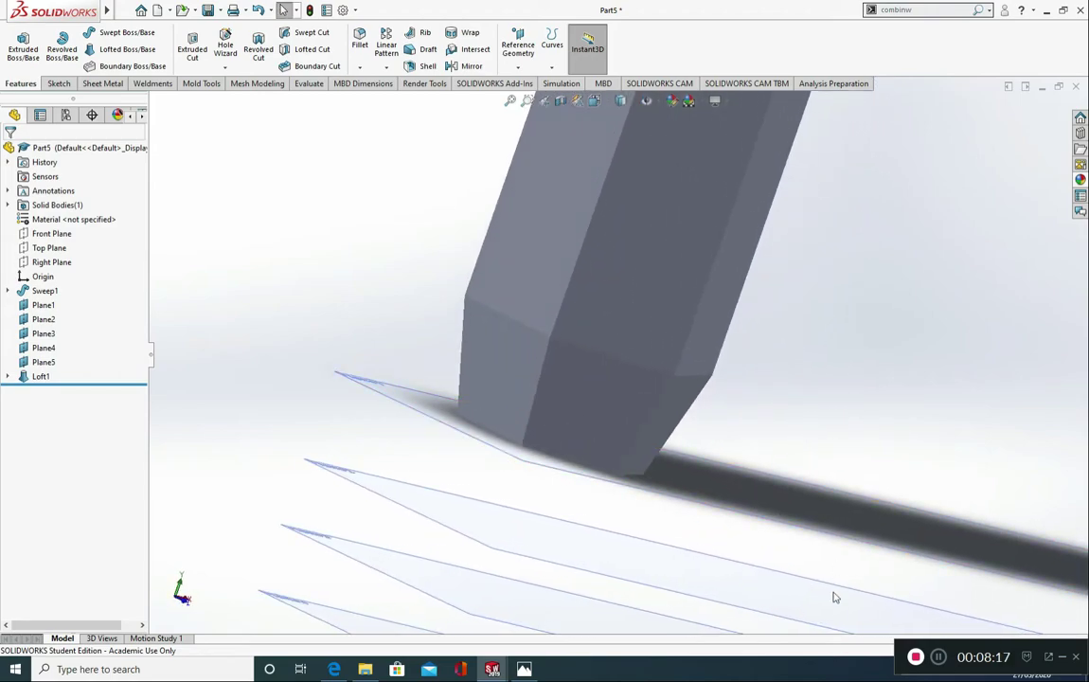
Step: Start an extrusion sketch on the small end face of the lofted taper and convert that face's hexagon edges into sketch lines
middle_click_drag(440, 515, 408, 545)
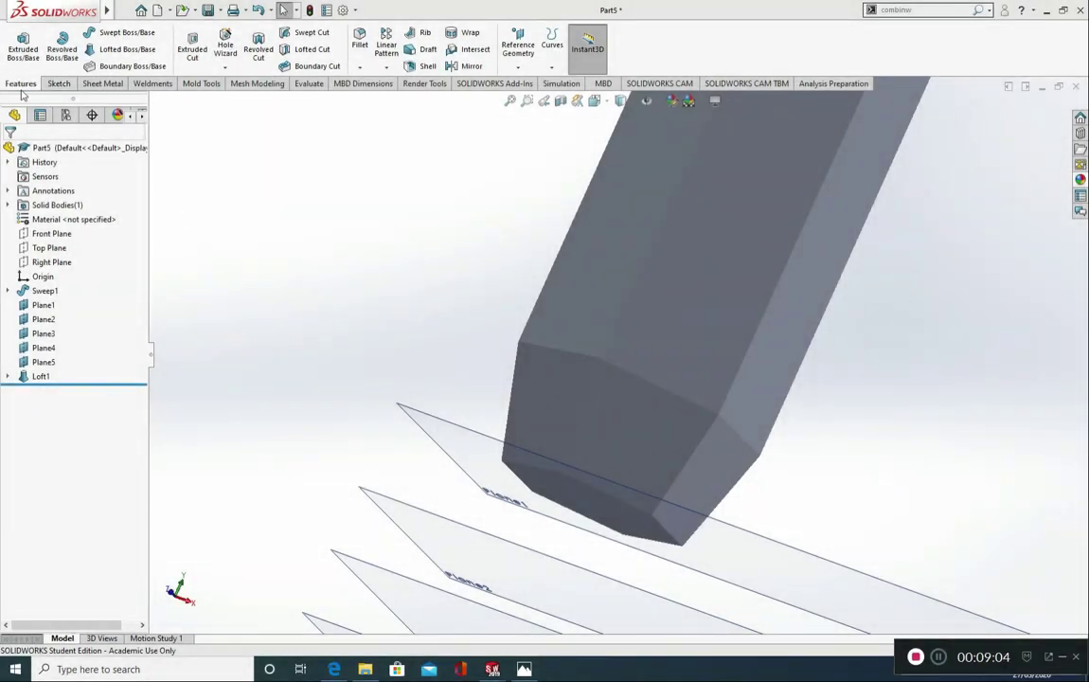
left_click(24, 47)
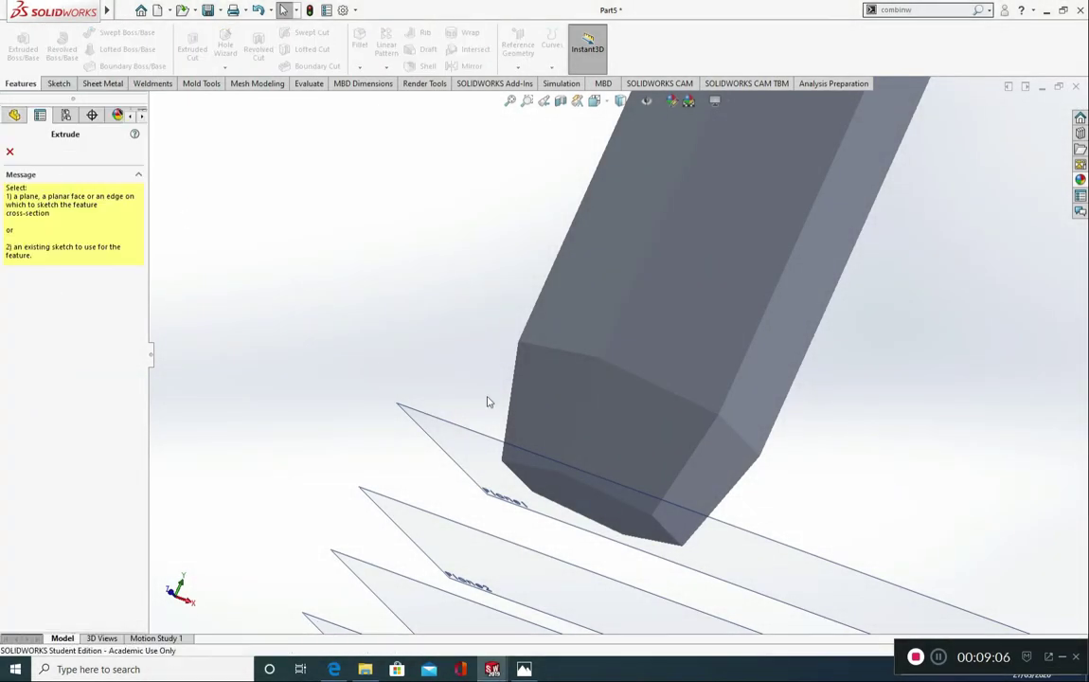
left_click(587, 502)
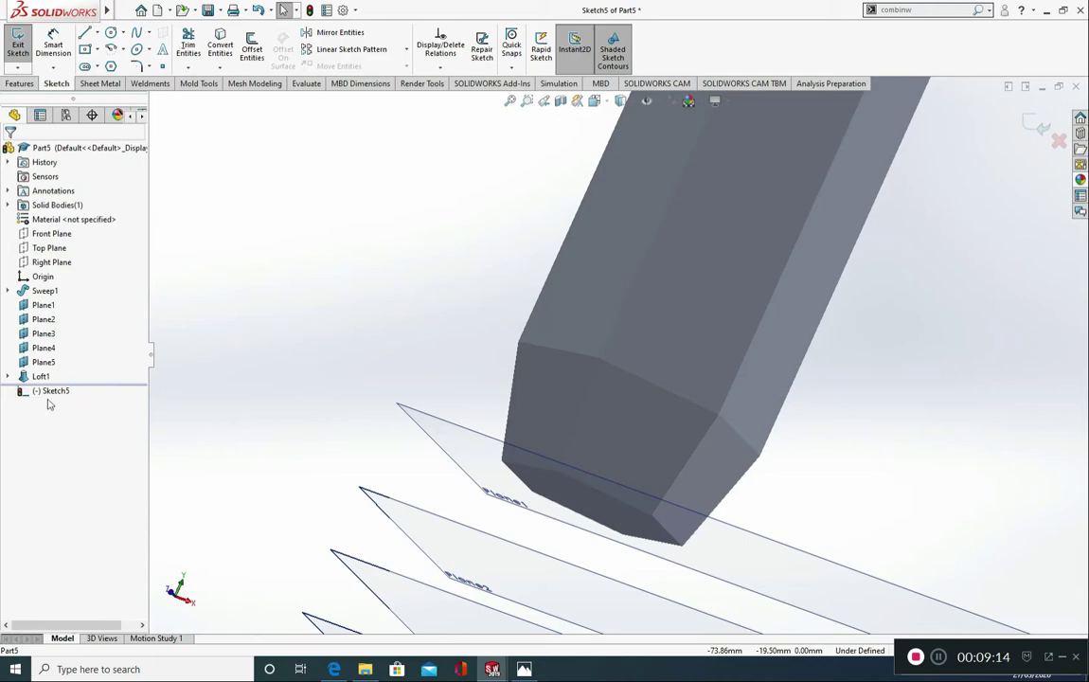
left_click(220, 44)
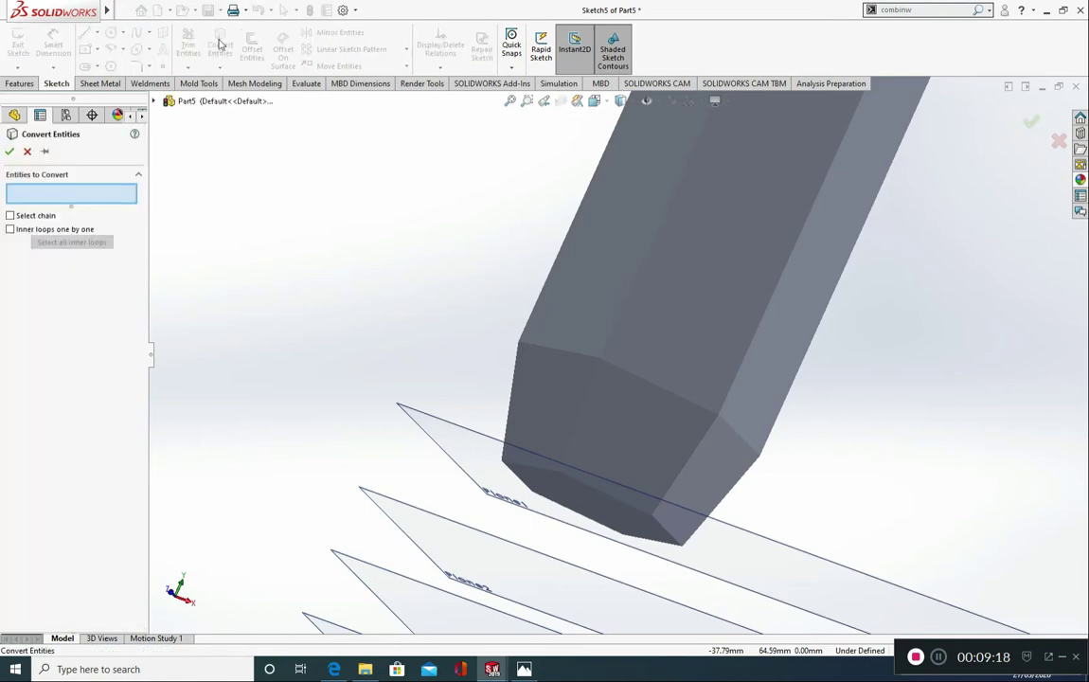
left_click(602, 513)
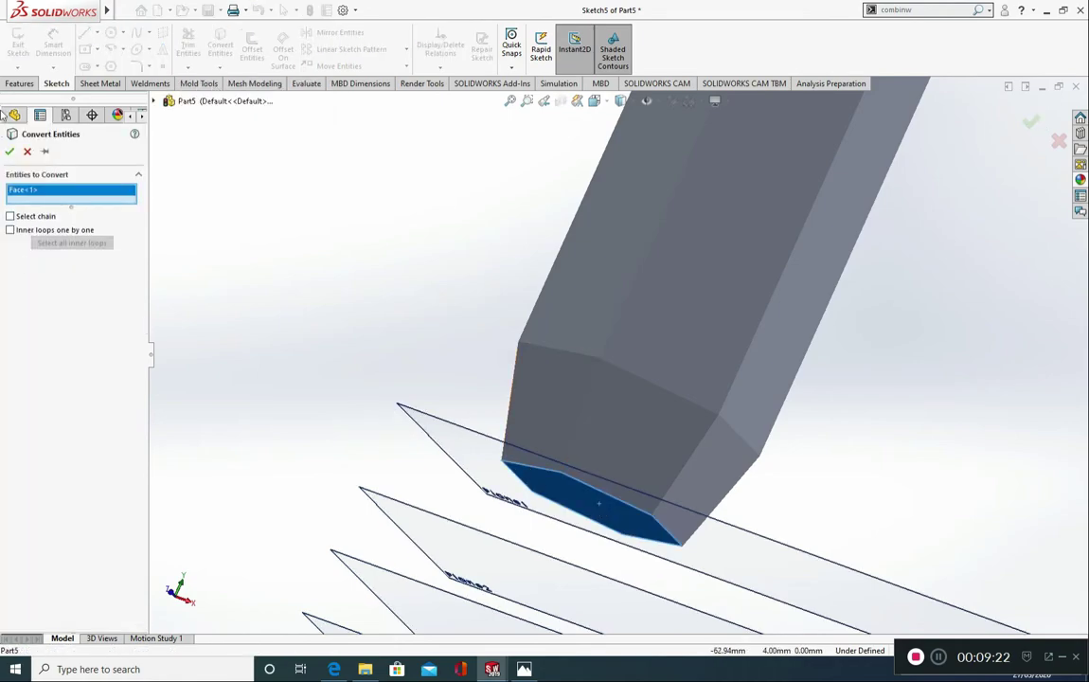
left_click(10, 152)
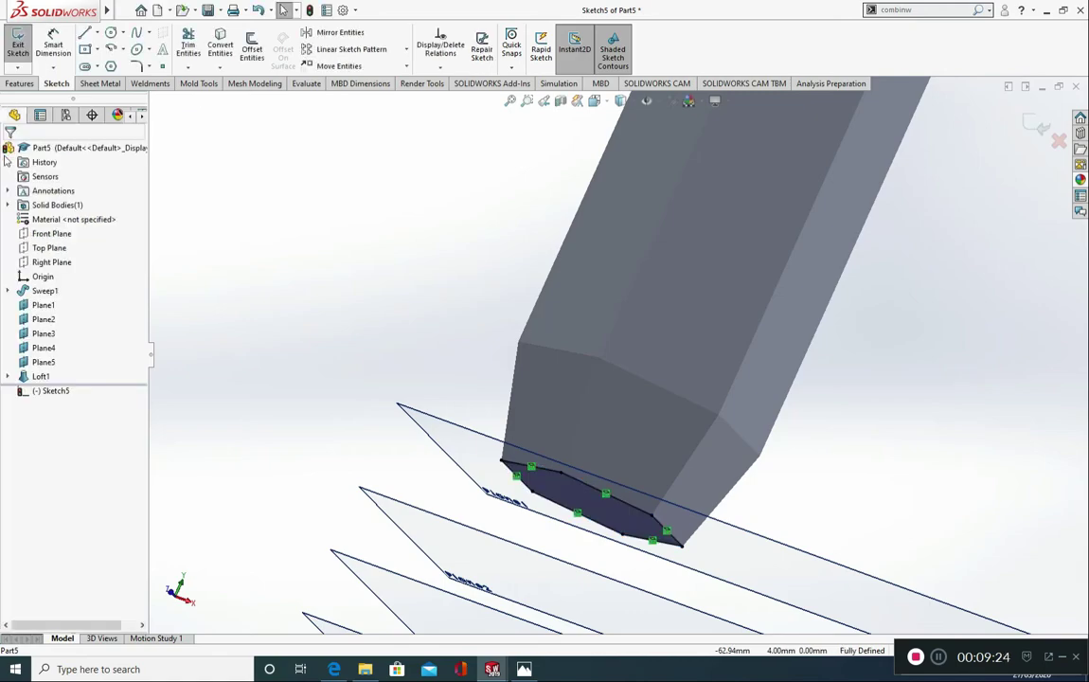
Step: Extrude the converted hexagon as a boss with the end condition Up To Surface, ending at Plane2
left_click(19, 83)
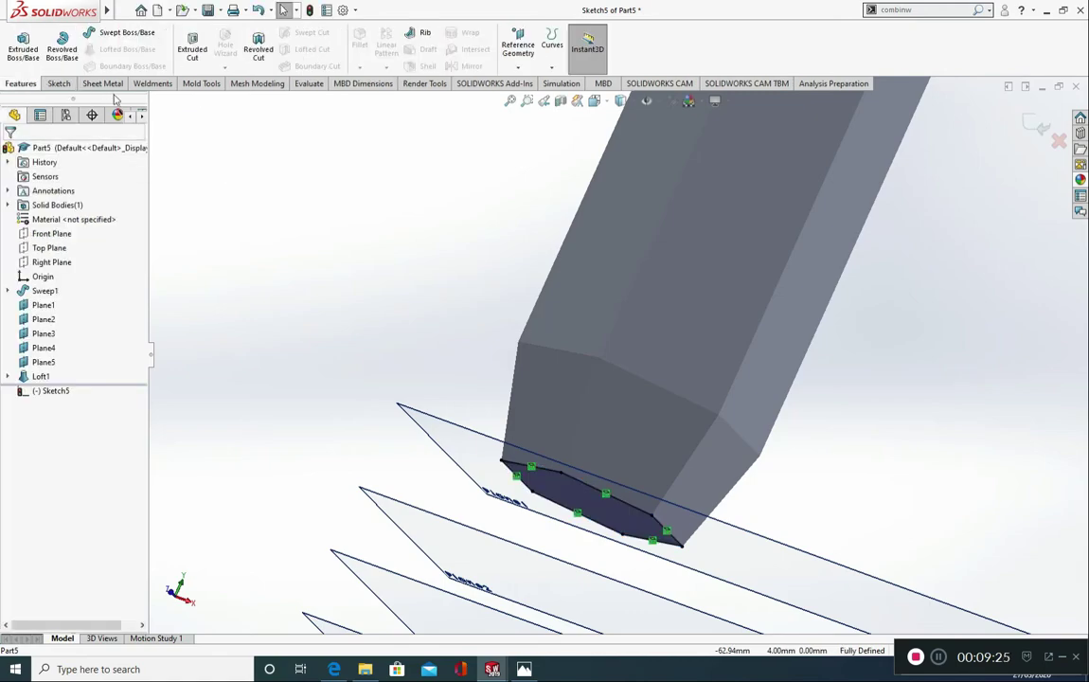
left_click(24, 49)
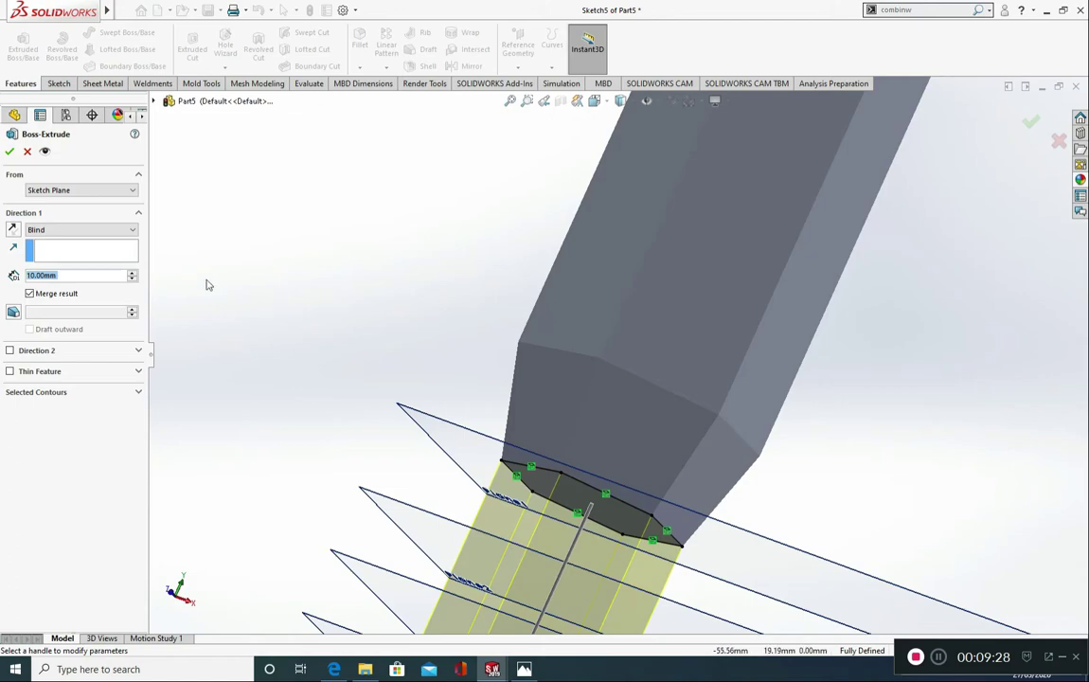
left_click(81, 230)
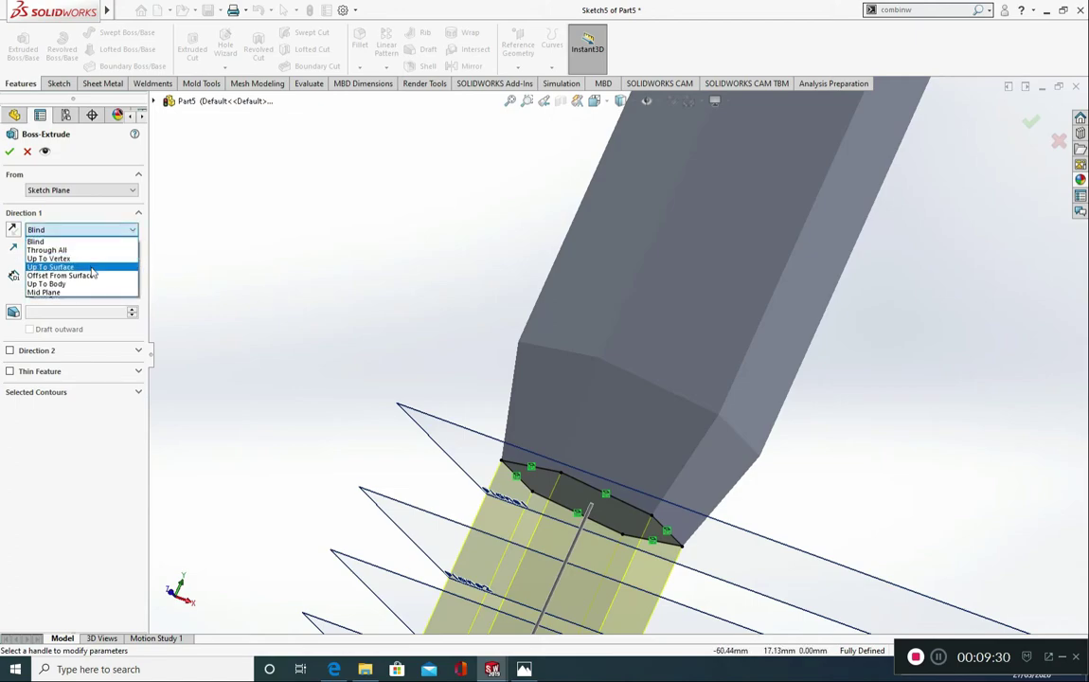
left_click(51, 267)
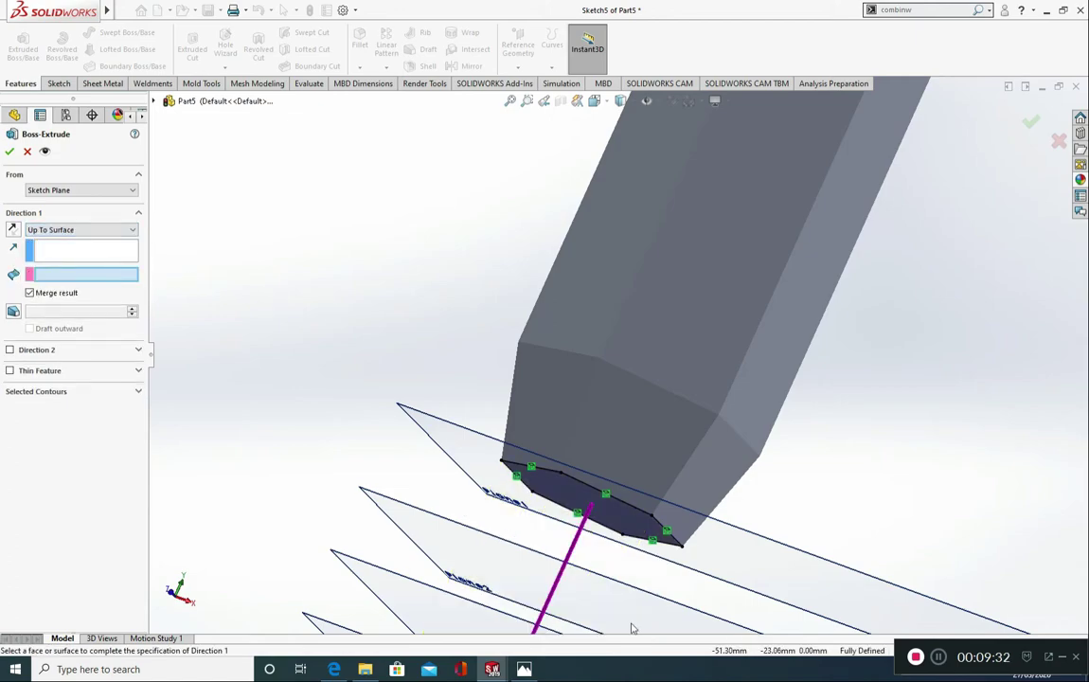
scroll(634, 611, "up", 2)
left_click(624, 538)
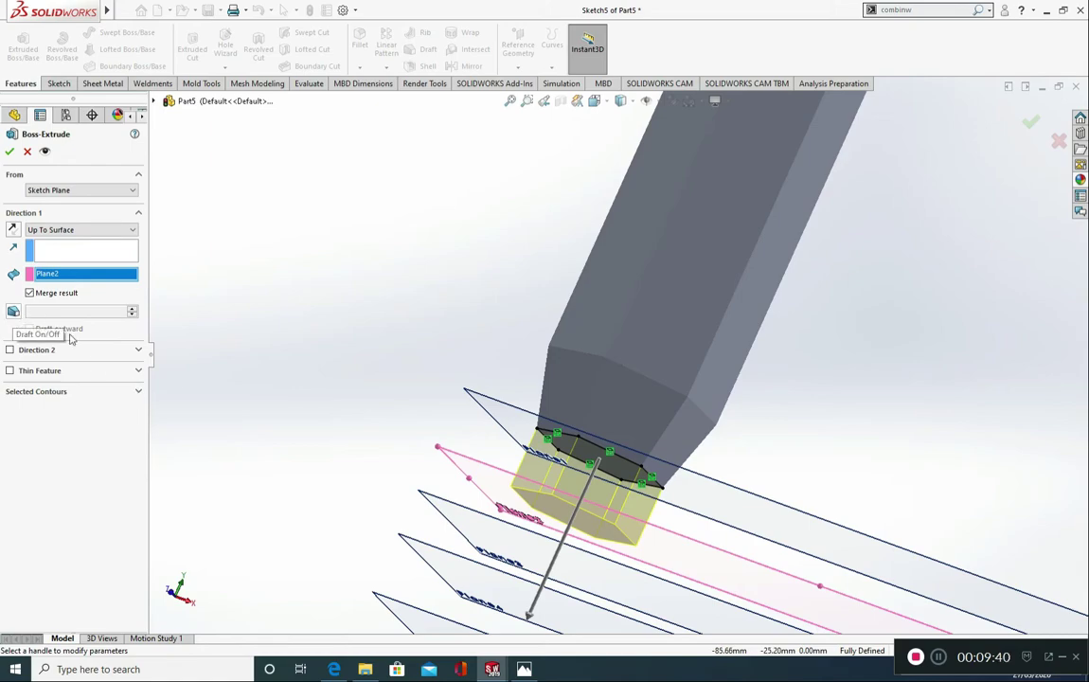
left_click(11, 152)
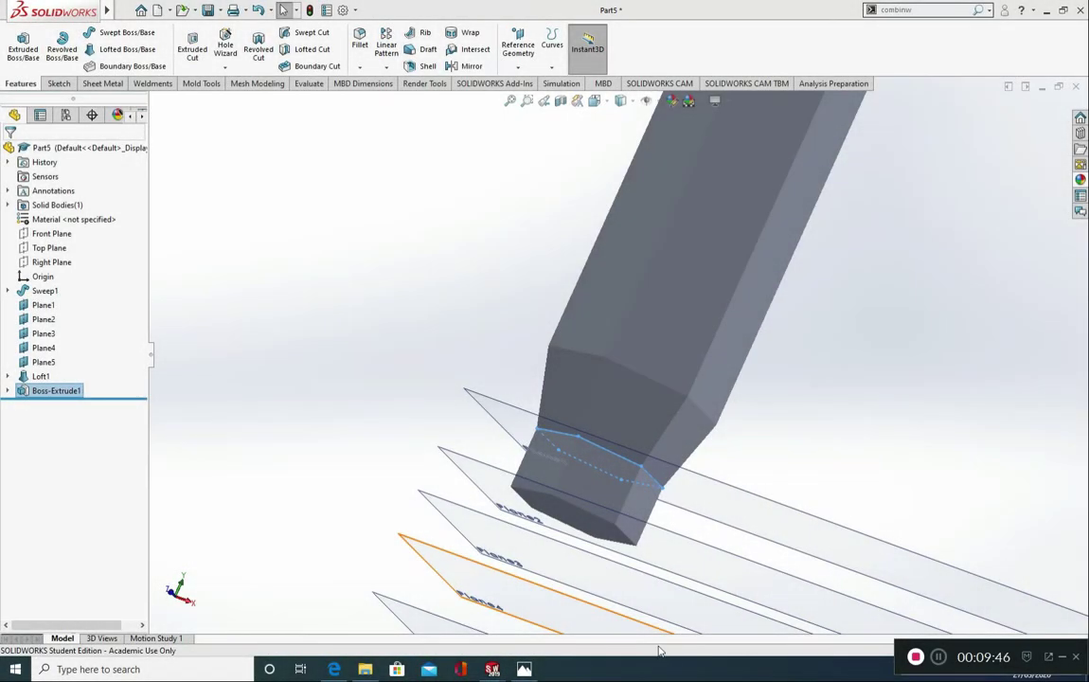
Step: Sketch on the end face of the neck at Plane2 and convert its hexagon outline into sketch lines
middle_click_drag(596, 582, 593, 473)
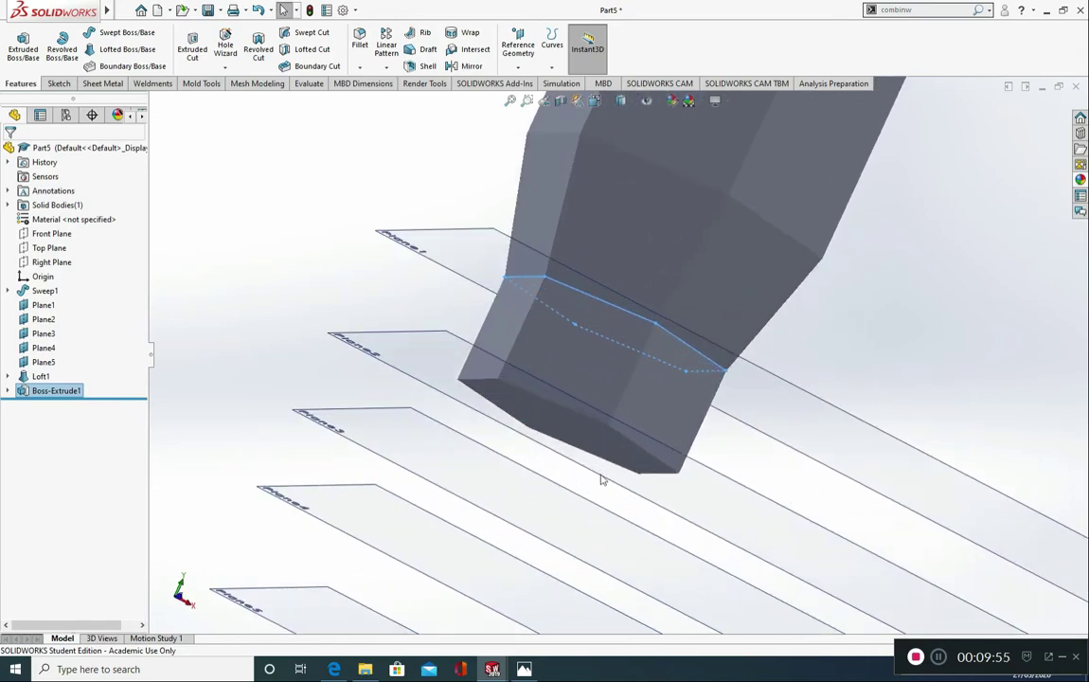
left_click(566, 428)
left_click(26, 53)
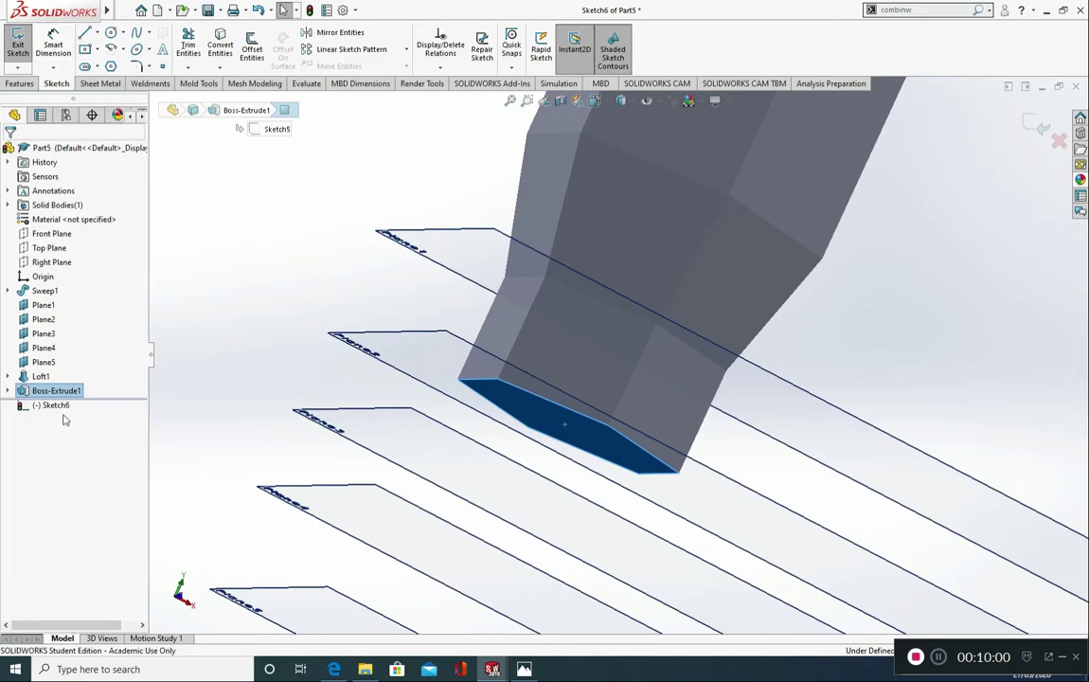
left_click(221, 55)
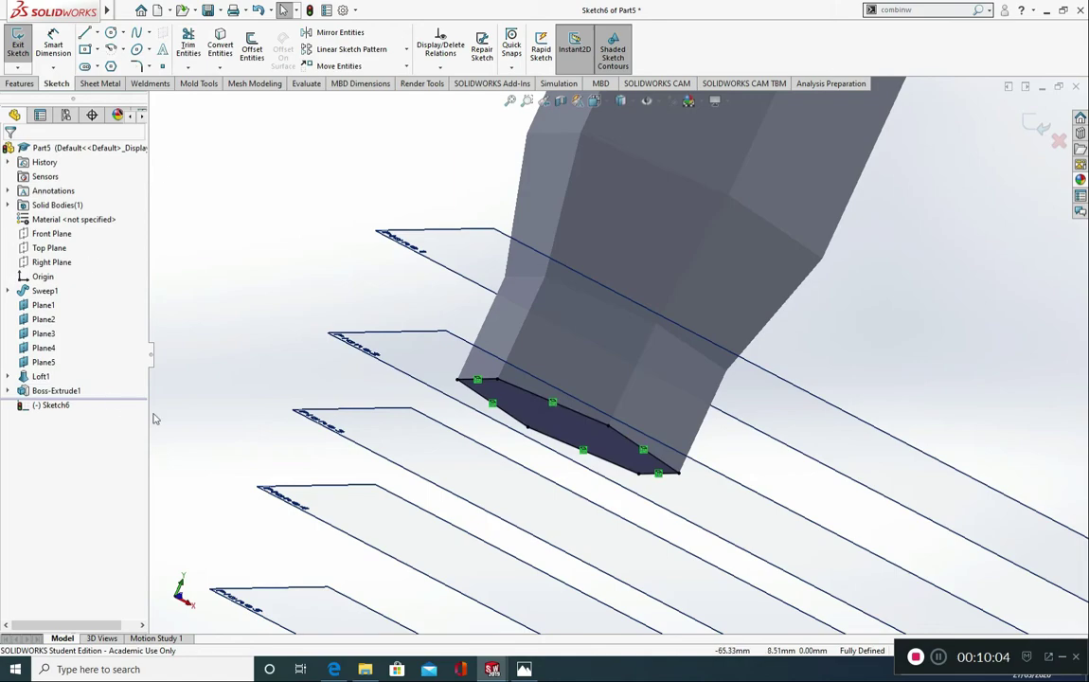
left_click(571, 428)
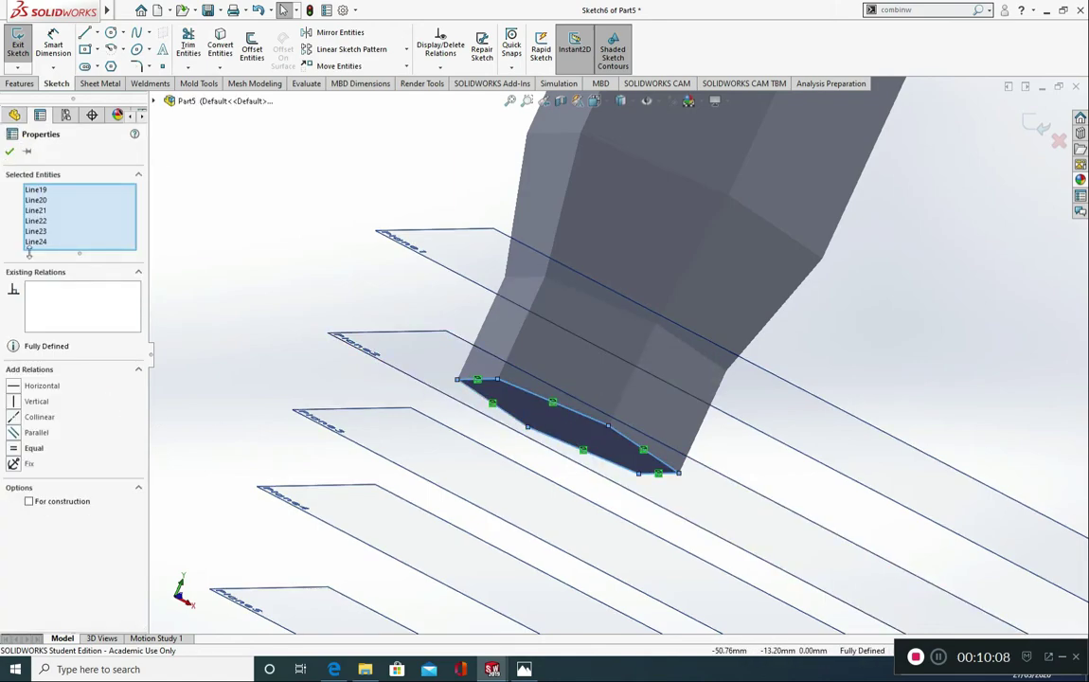
left_click(10, 153)
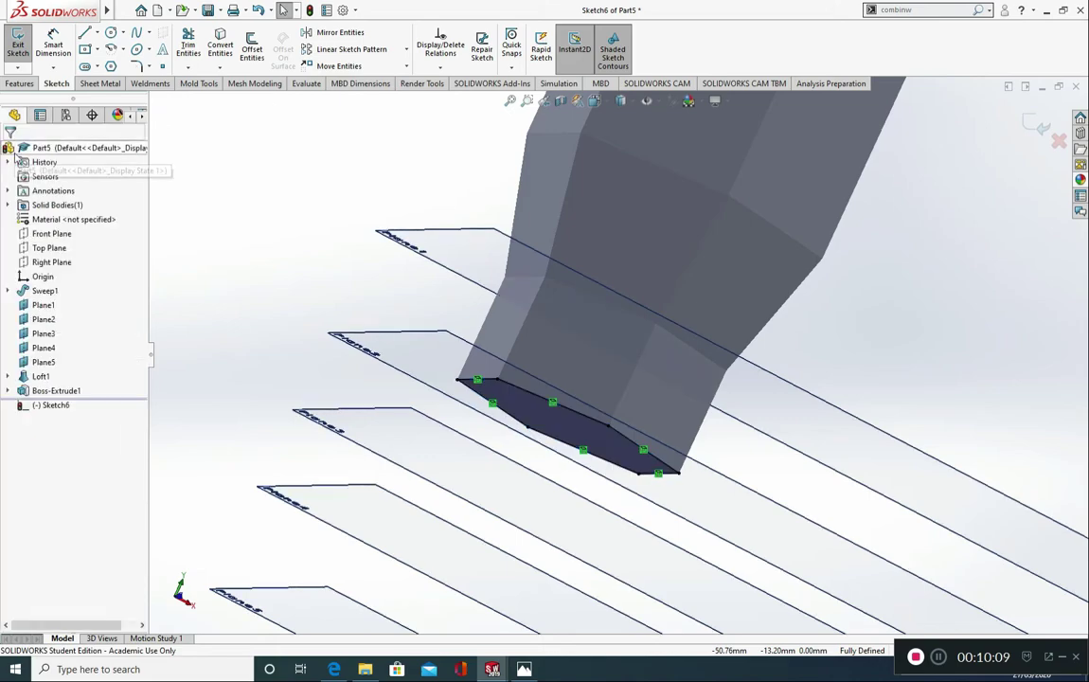
Step: Extrude the hexagon up to Plane3 with a 30° draft flaring outward
left_click(21, 83)
left_click(28, 56)
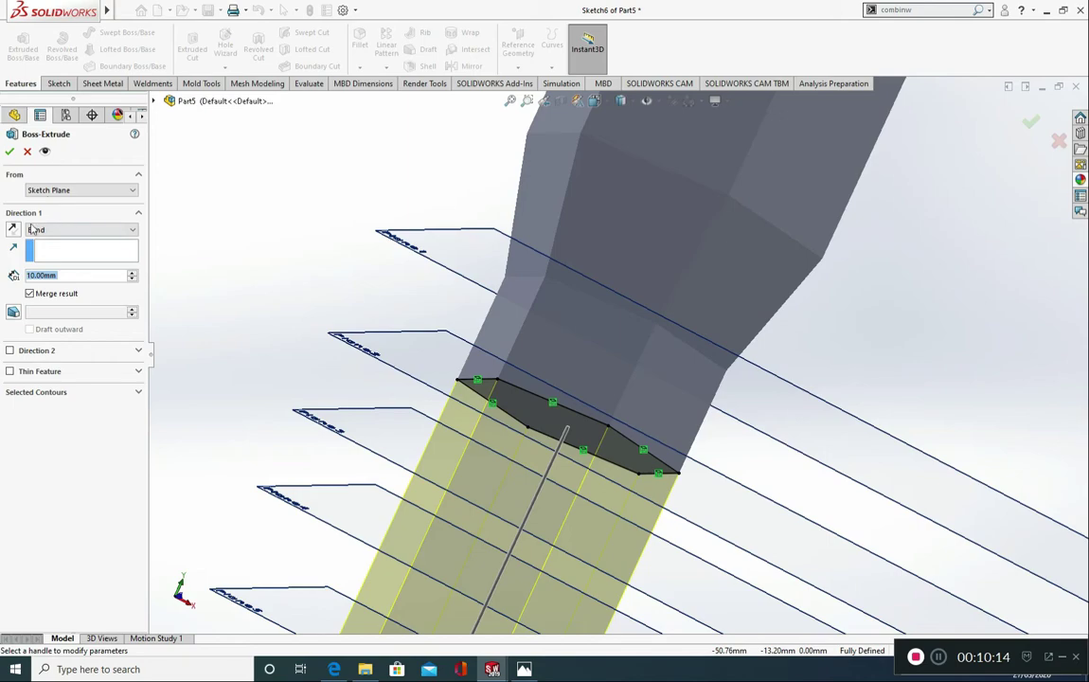
left_click(72, 230)
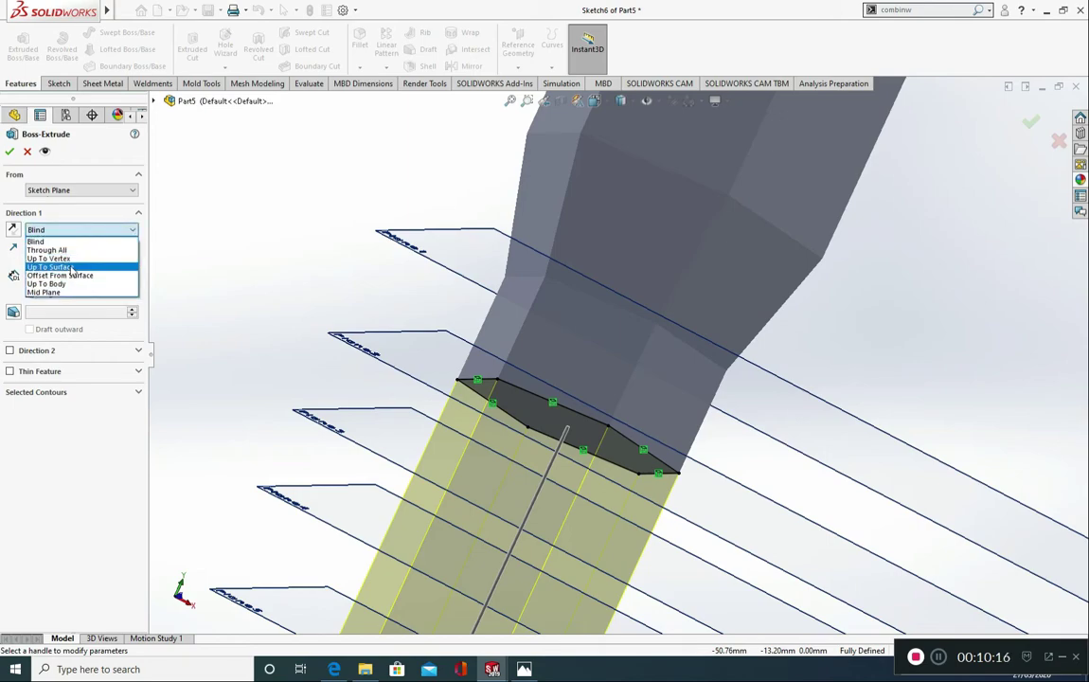
left_click(83, 274)
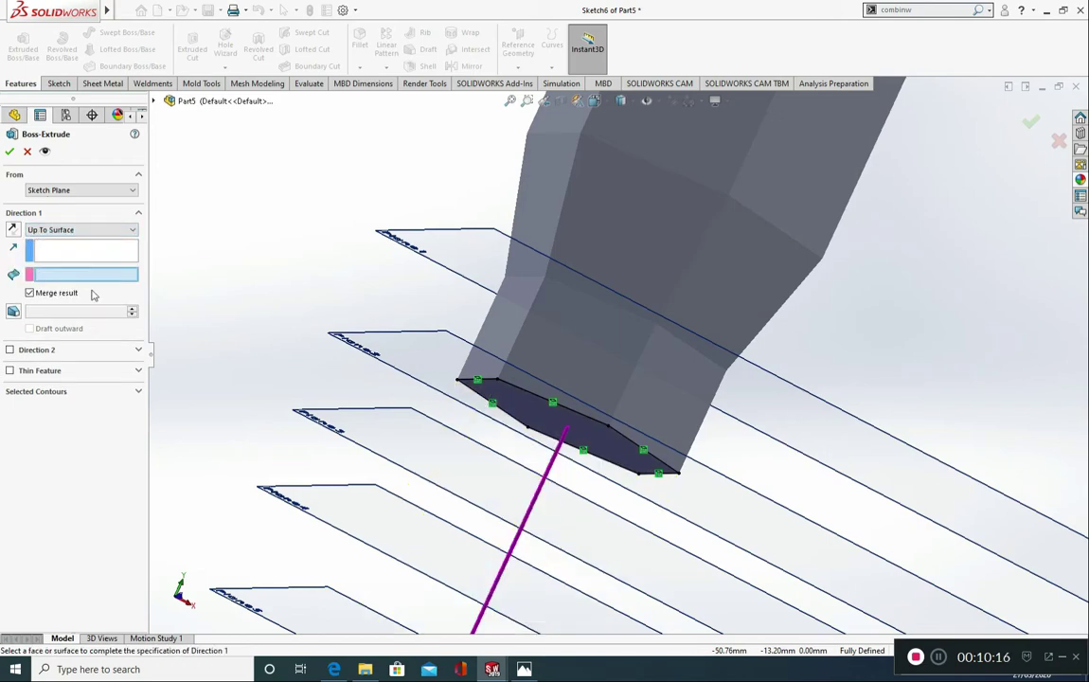
left_click(348, 442)
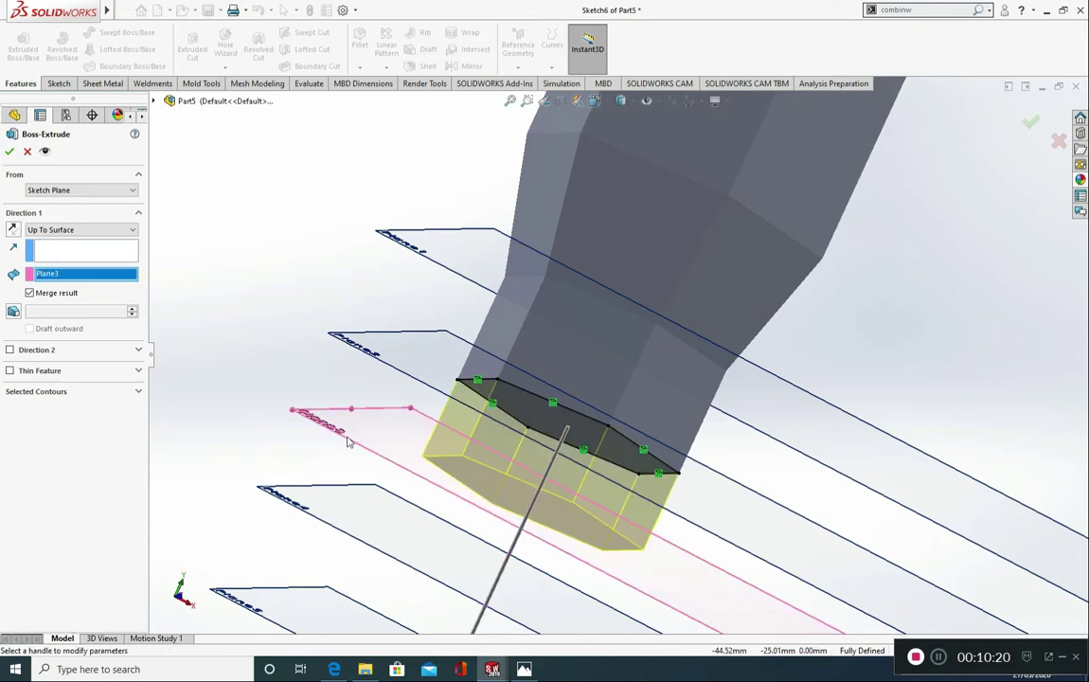
left_click(13, 312)
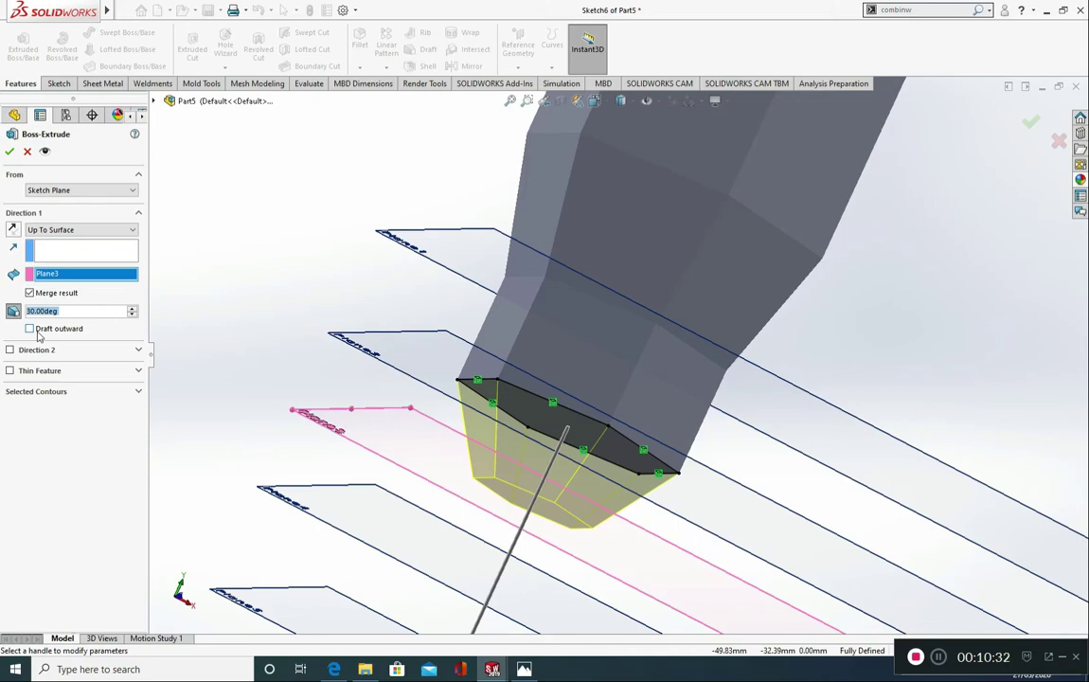
left_click(38, 330)
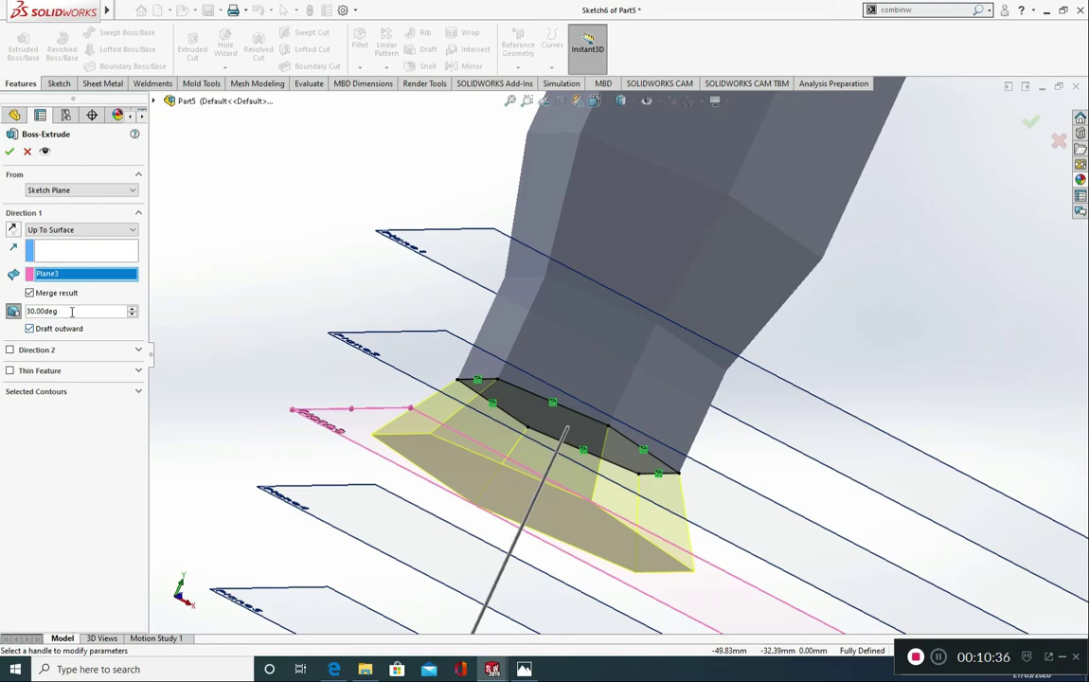
left_click_drag(72, 312, 3, 315)
left_click(12, 151)
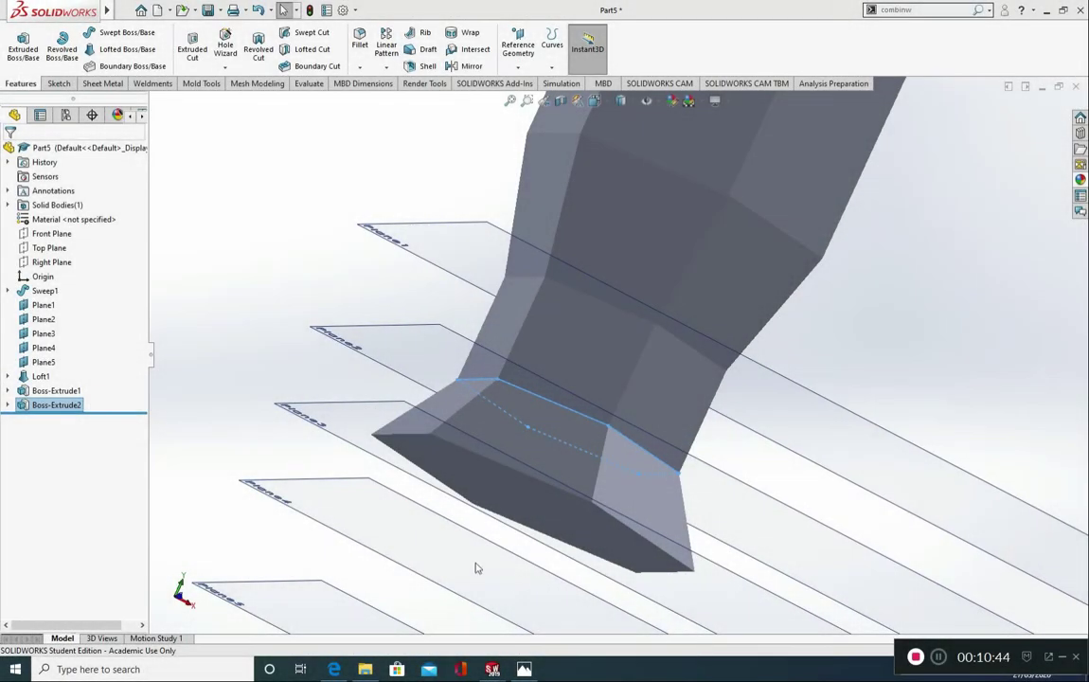
Step: Start an extrusion sketch on the flared end face at Plane3 and convert the face's hexagon edges
left_click(21, 49)
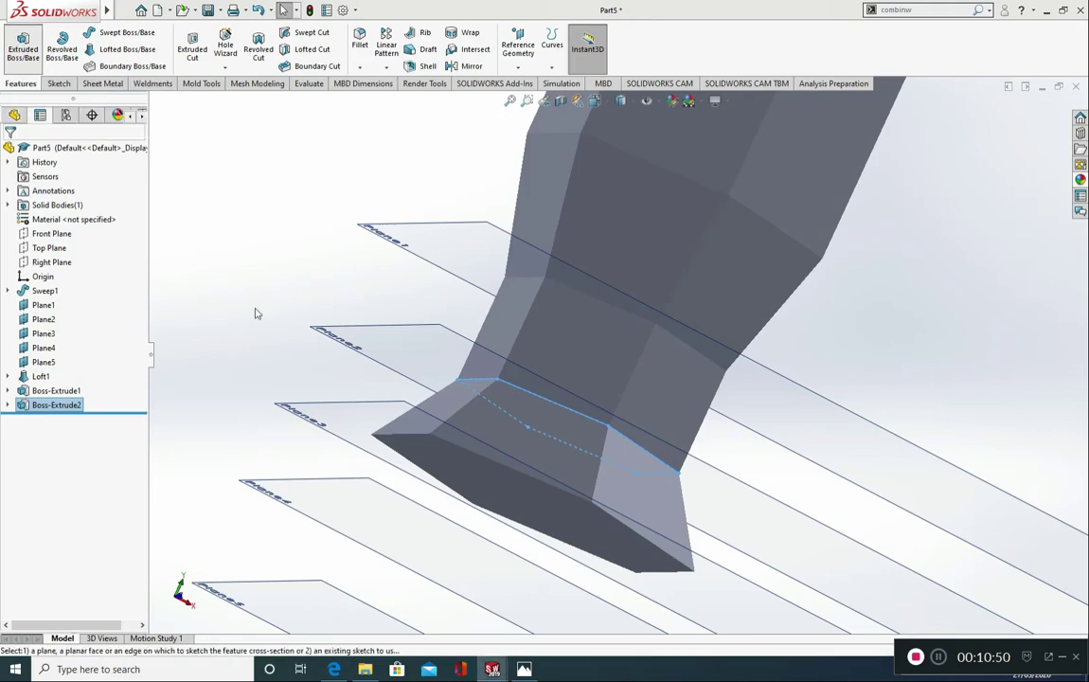
left_click(509, 495)
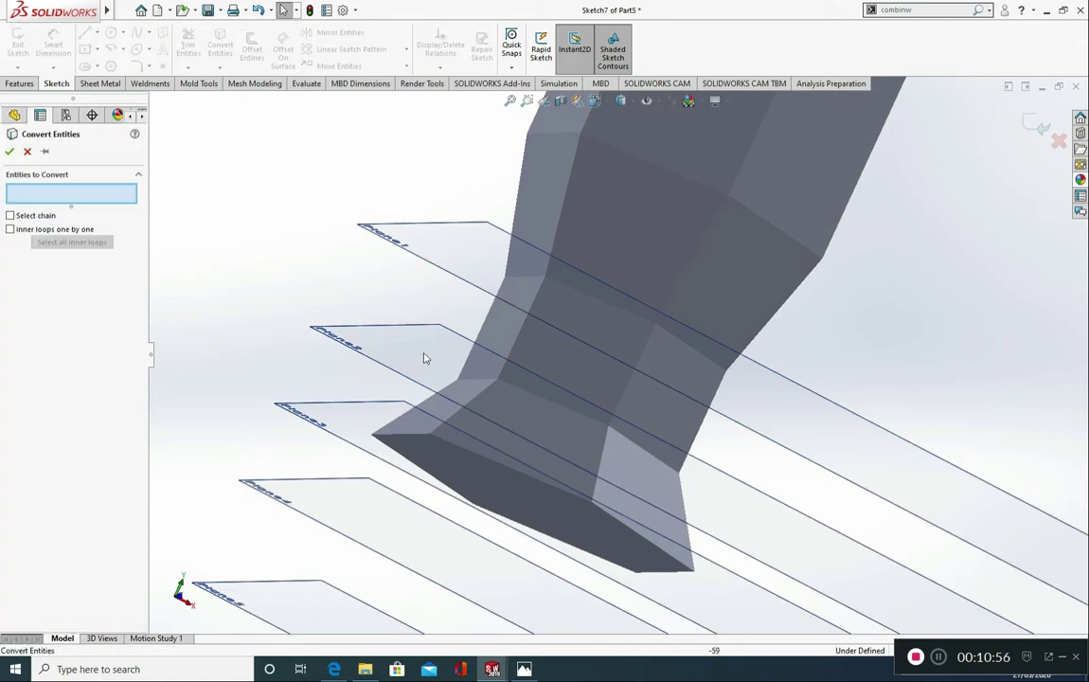
left_click(514, 492)
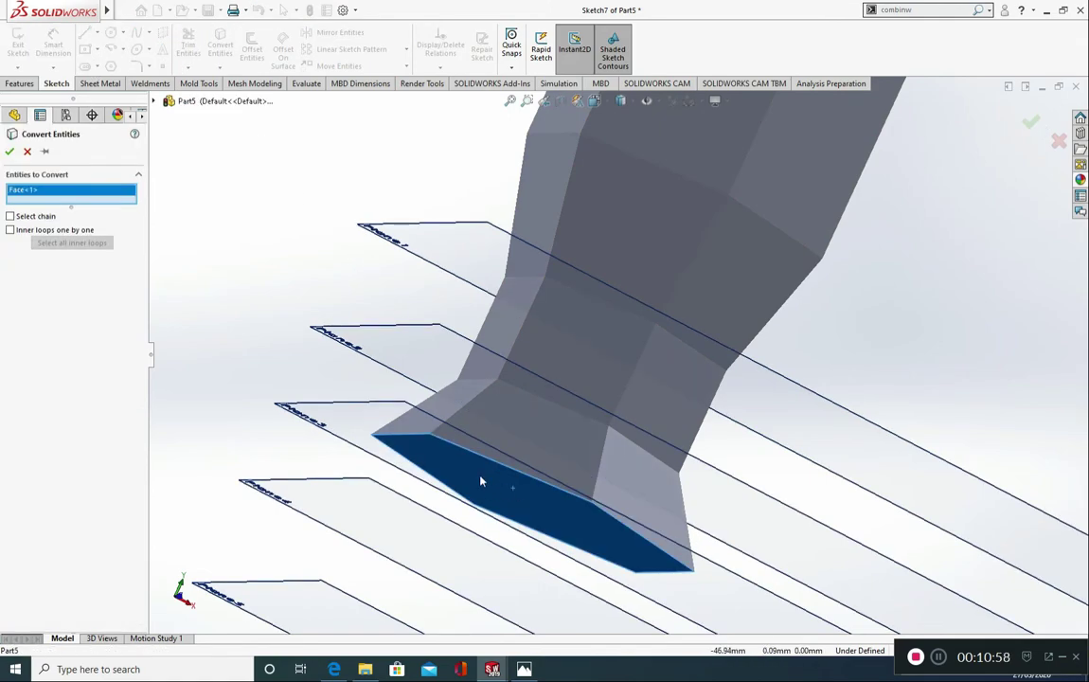
left_click(9, 152)
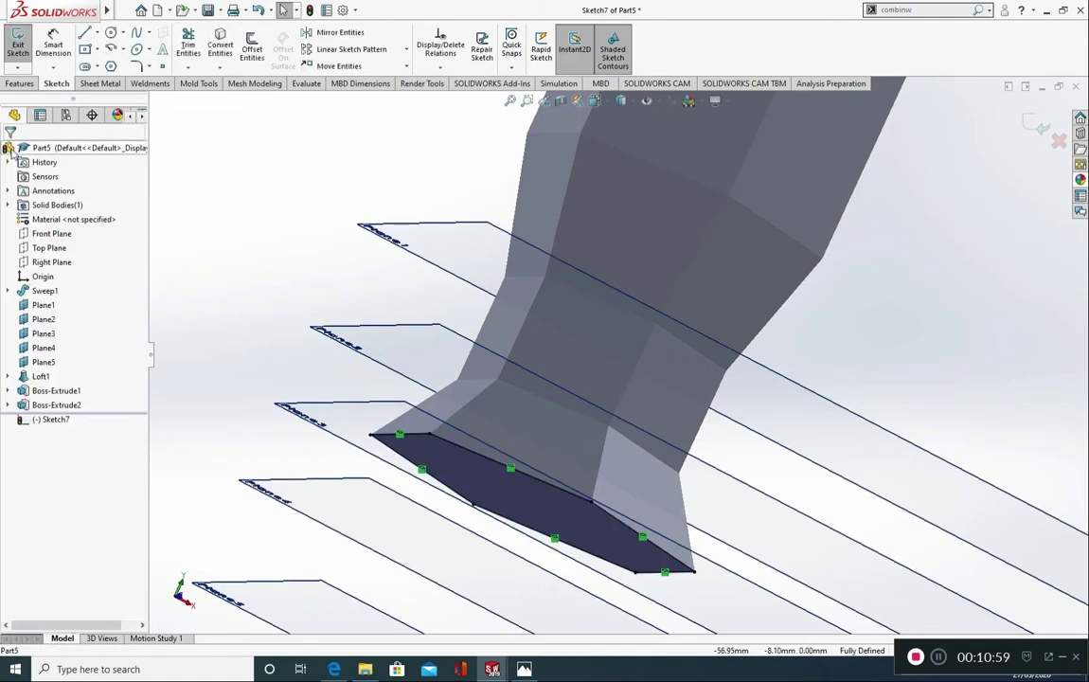
Step: Extrude the large hexagon straight, without draft, using Up To Surface with Plane4 as the end
left_click(22, 85)
left_click(22, 47)
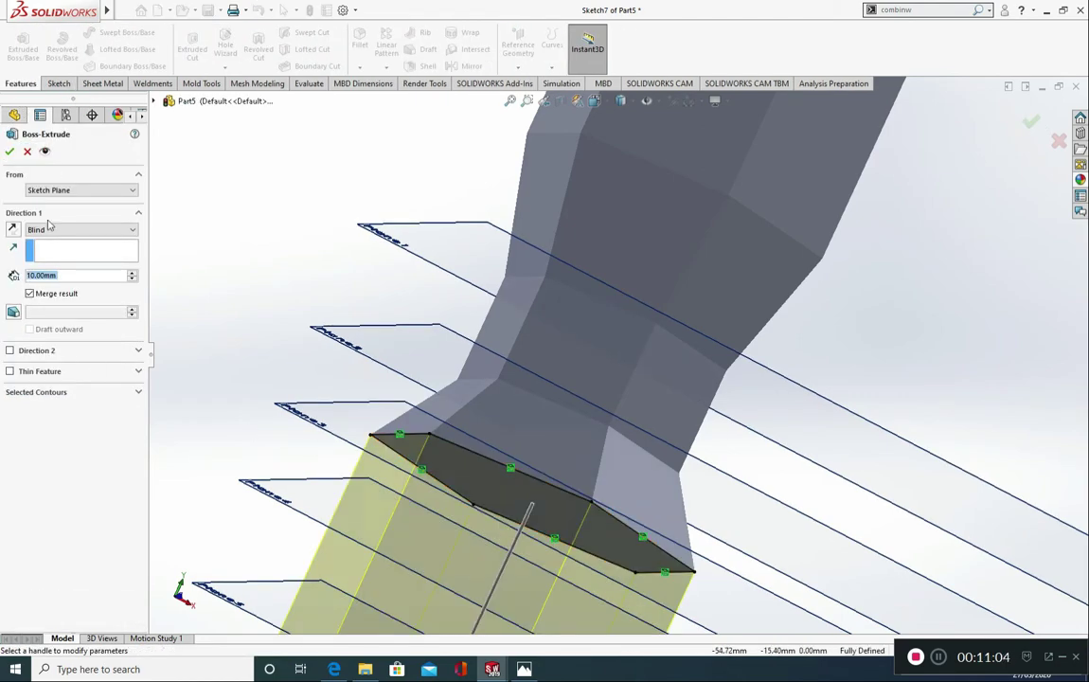
left_click(47, 229)
left_click(52, 273)
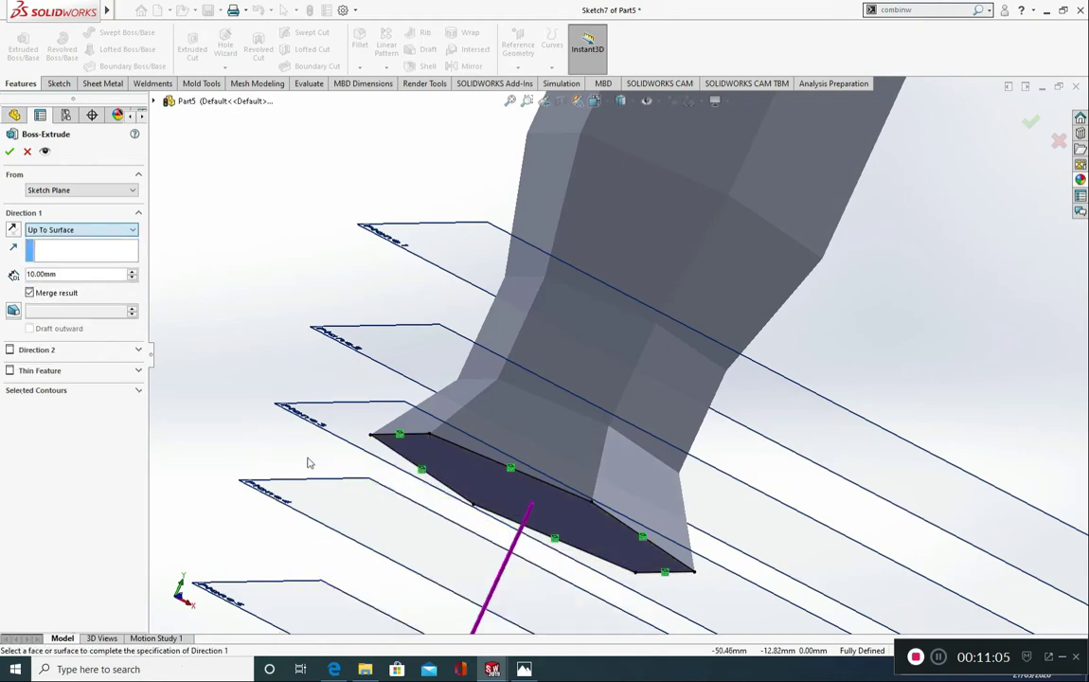
left_click(350, 496)
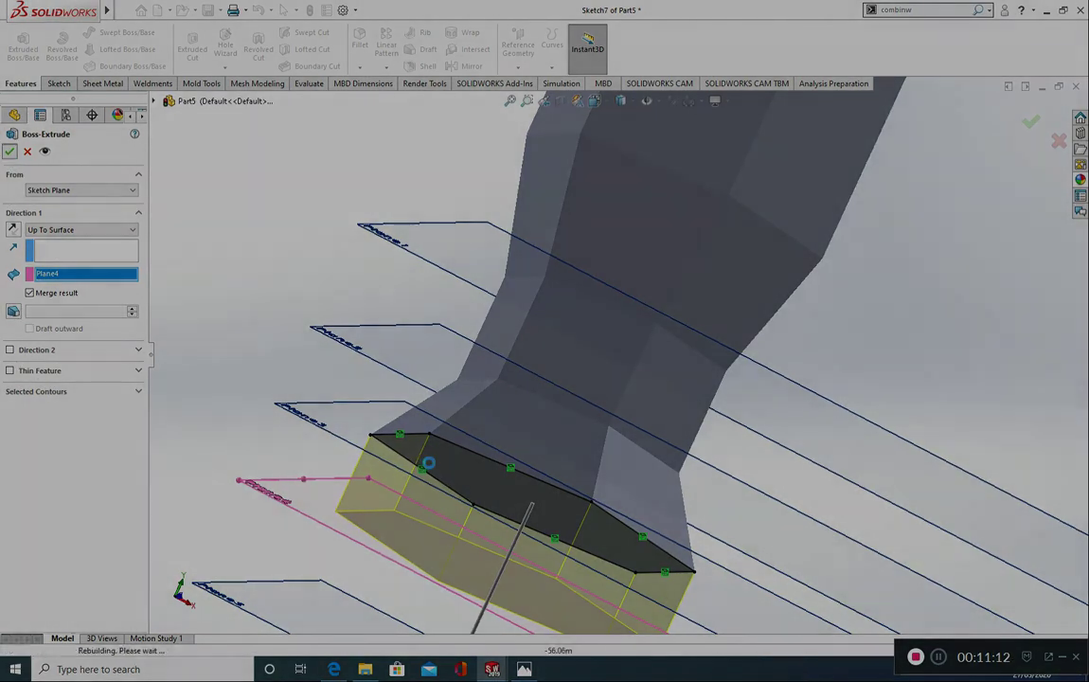
left_click(9, 153)
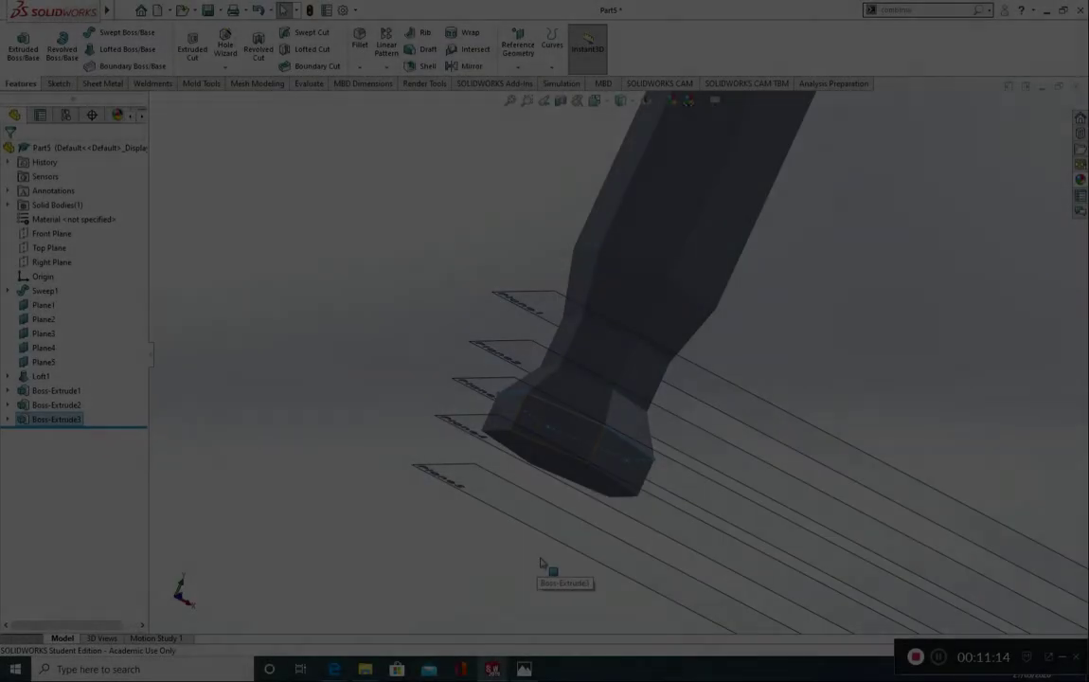
Step: Start an extrusion sketch on the hexagonal end face at Plane4 and convert the face's outline into sketch lines
middle_click_drag(614, 489, 571, 473)
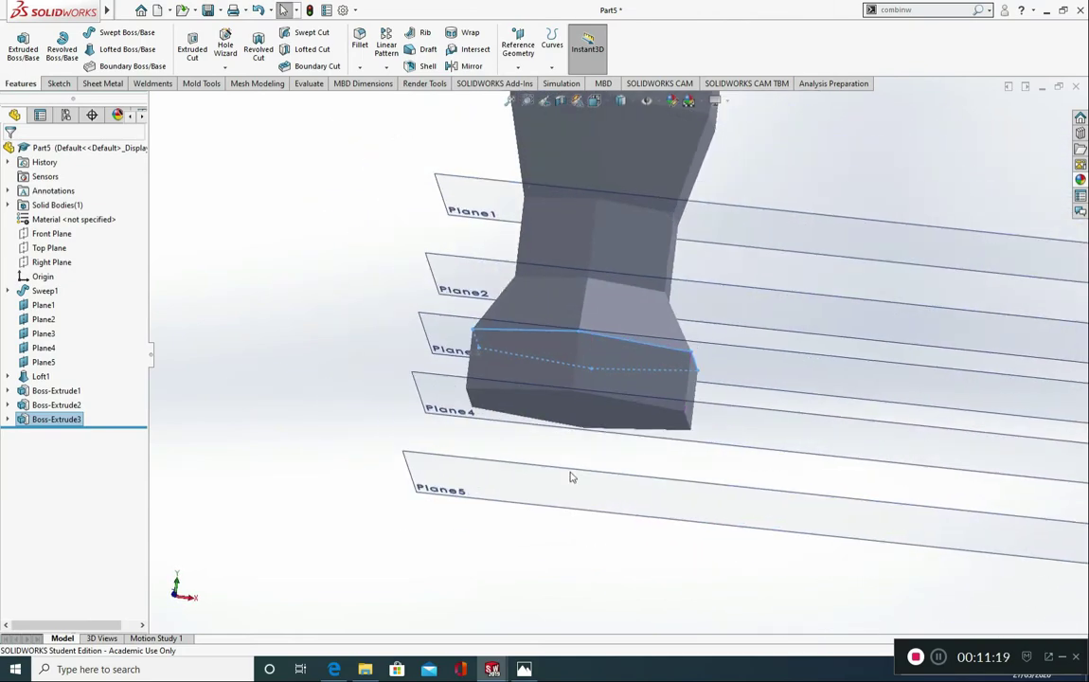
left_click(24, 53)
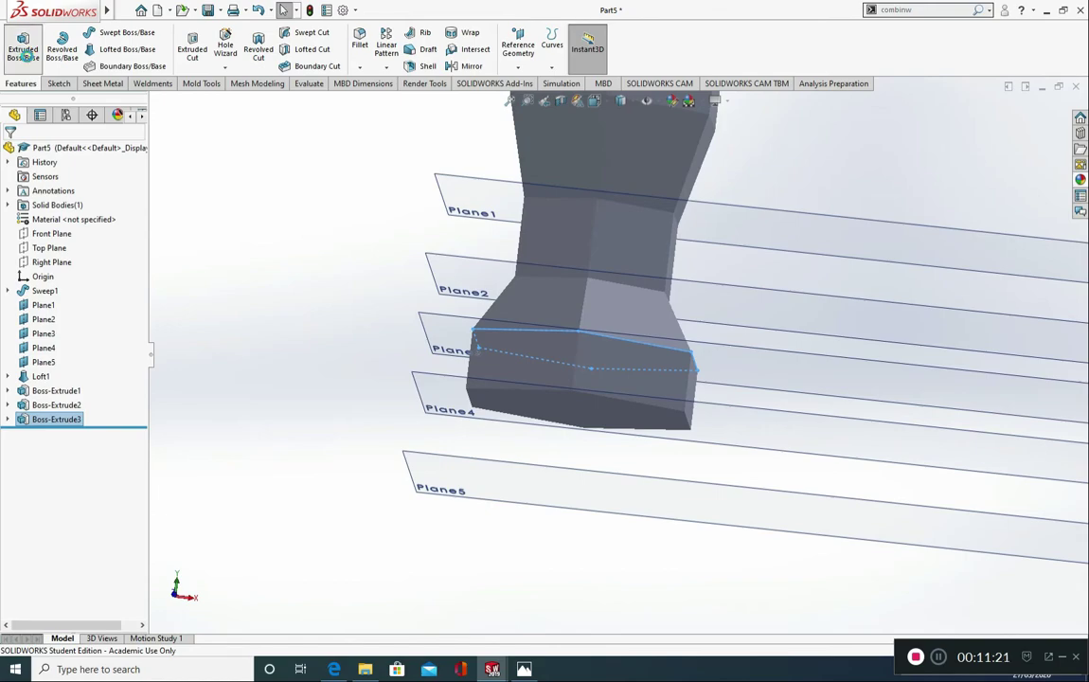
left_click(571, 413)
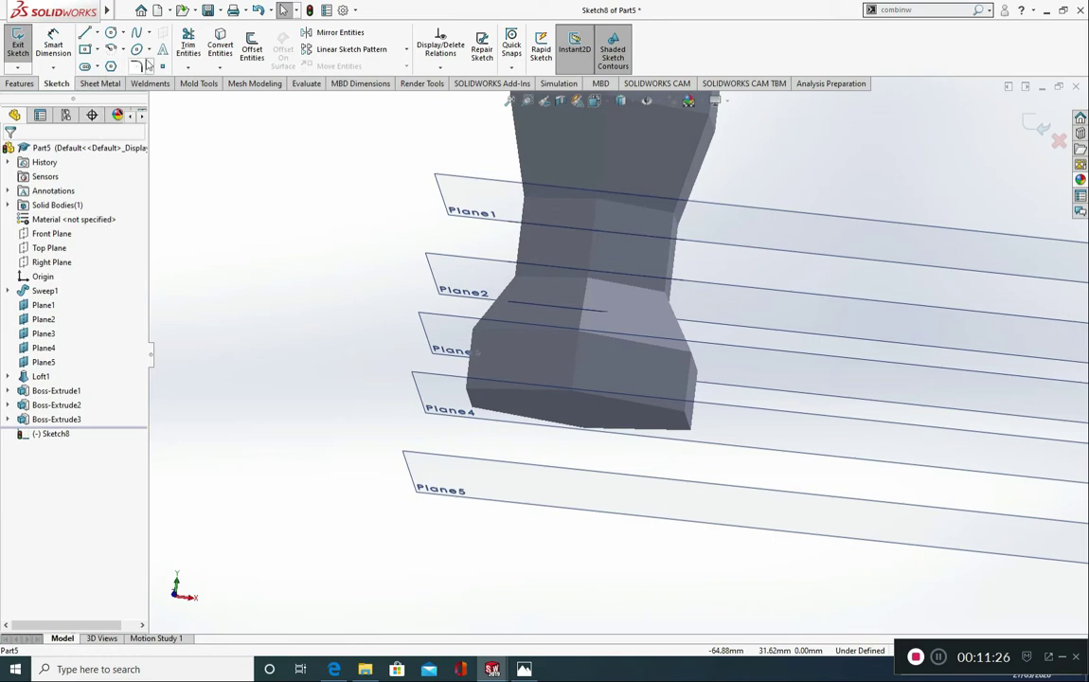
left_click(225, 52)
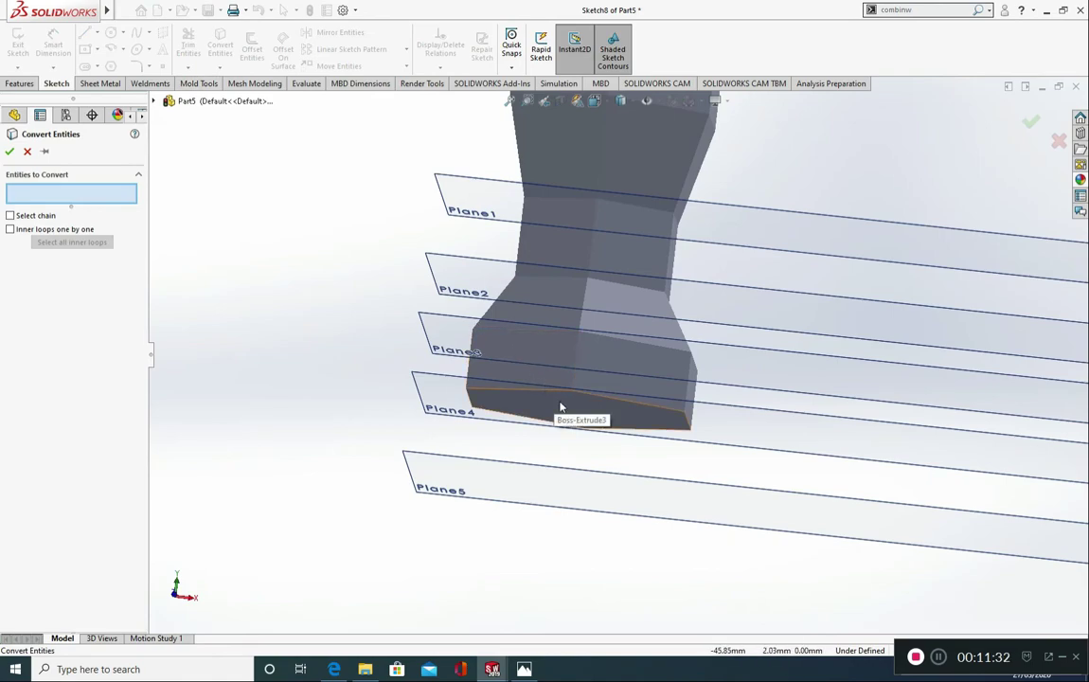
left_click(560, 407)
left_click(9, 152)
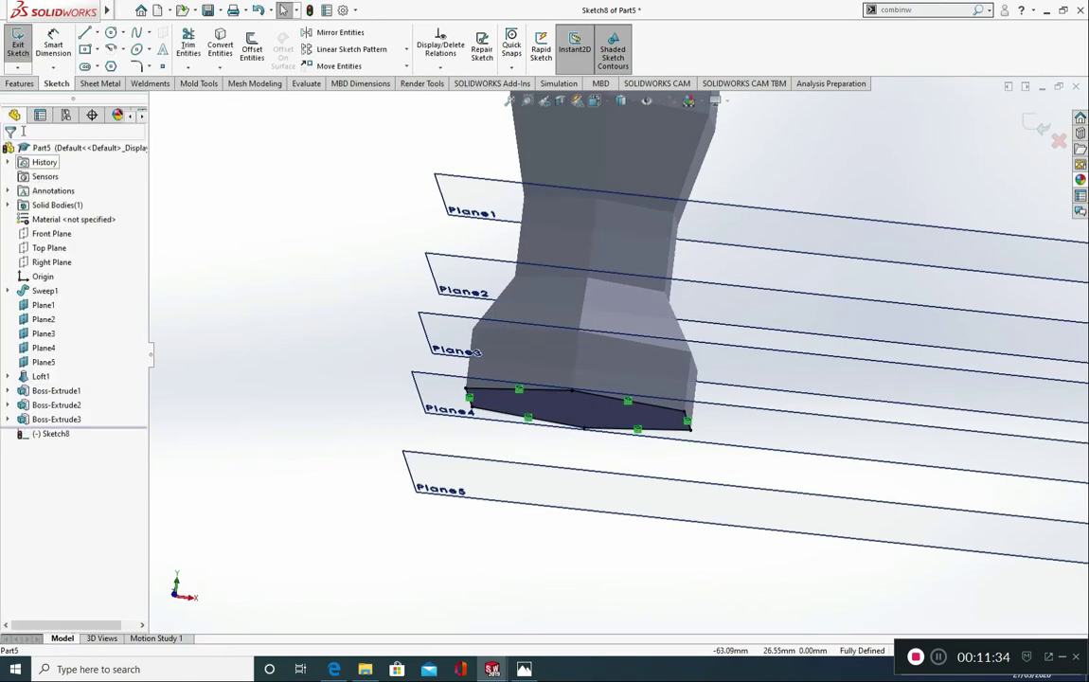
Step: Extrude the converted hexagon Up To Surface to Plane5 with a 30° draft tapering inward
left_click(19, 84)
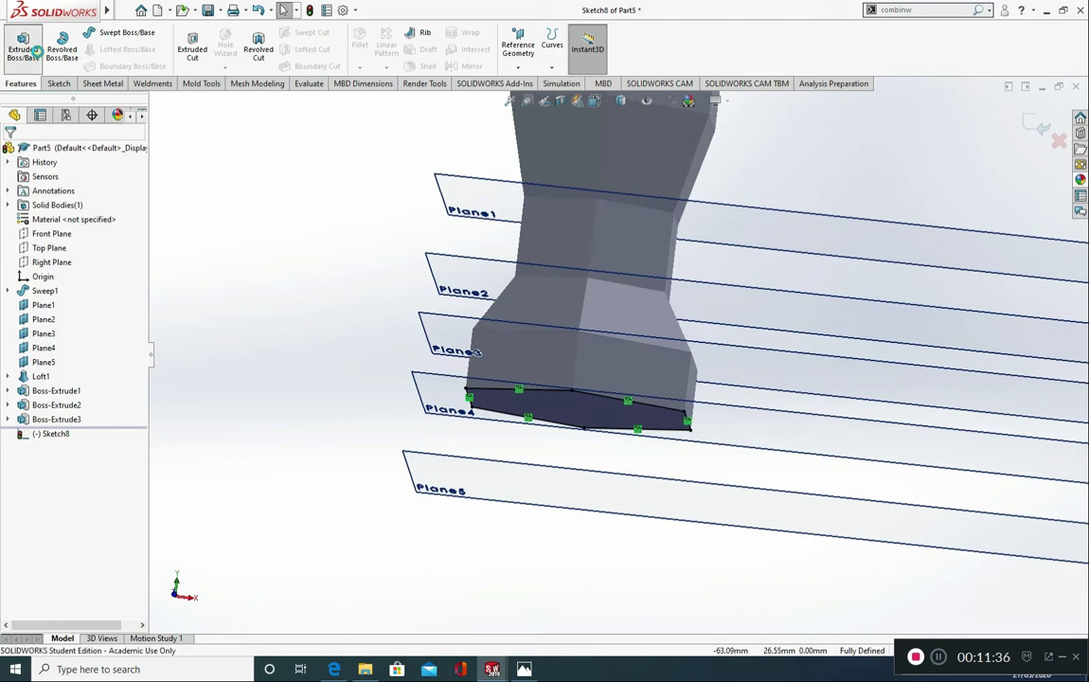
left_click(35, 52)
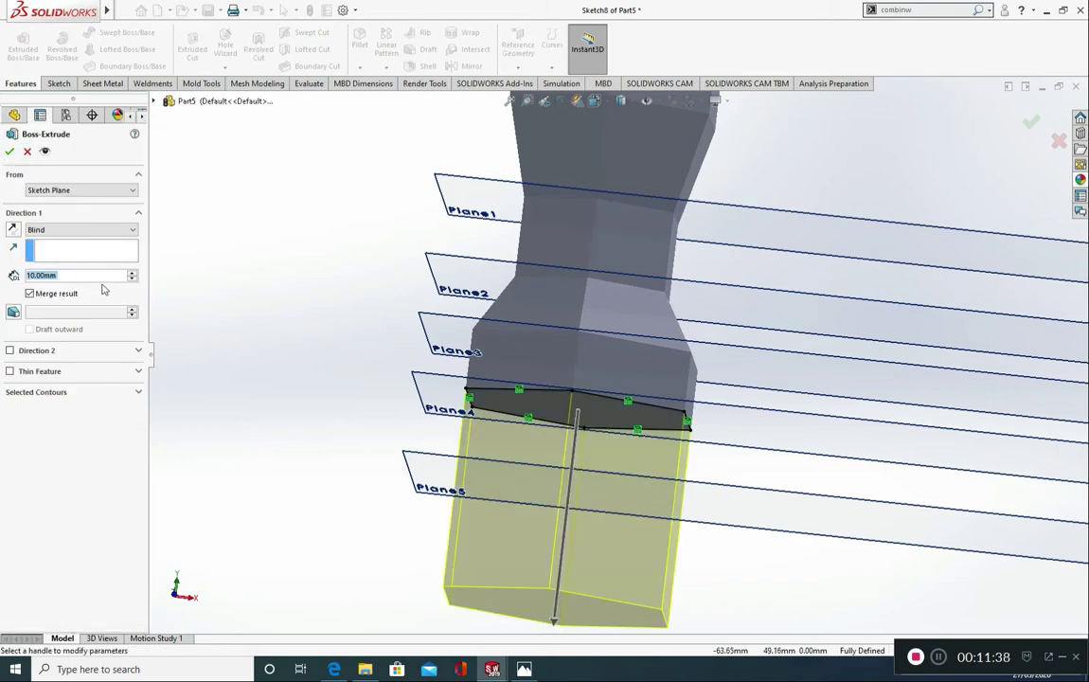
left_click(68, 232)
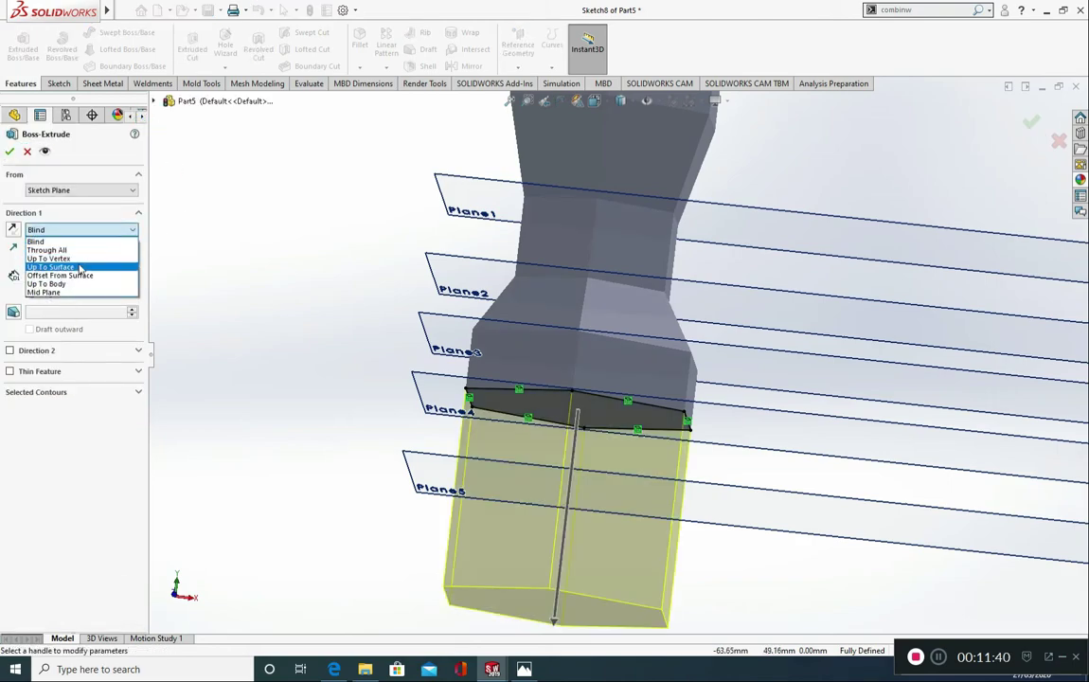
left_click(57, 266)
left_click(469, 492)
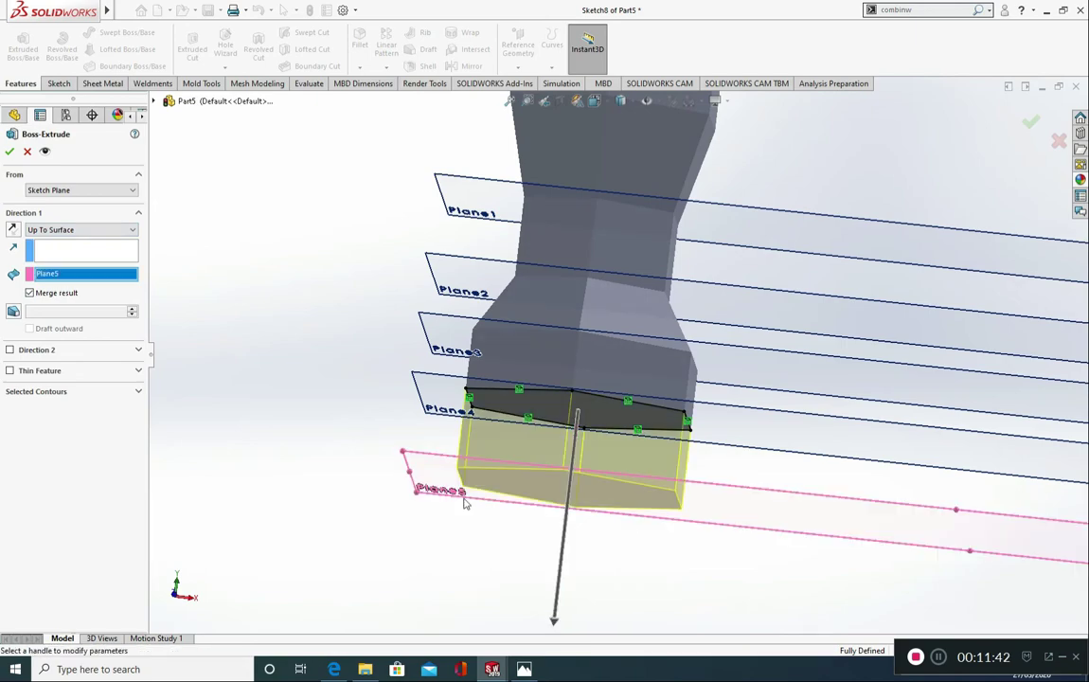
left_click(13, 313)
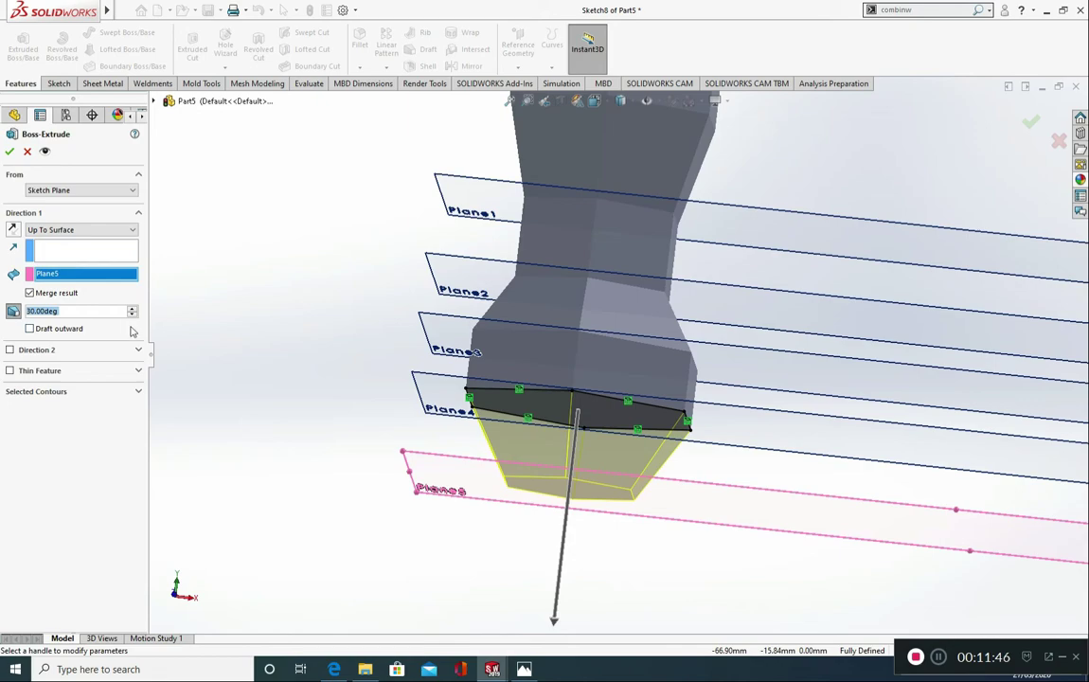
left_click(29, 329)
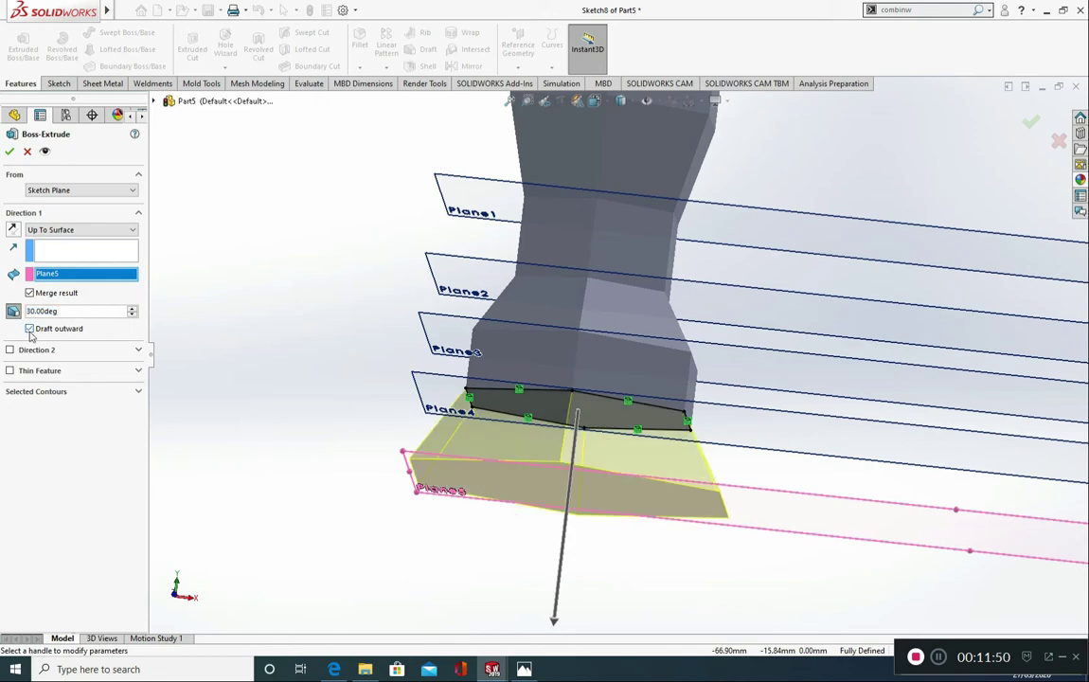
left_click(29, 329)
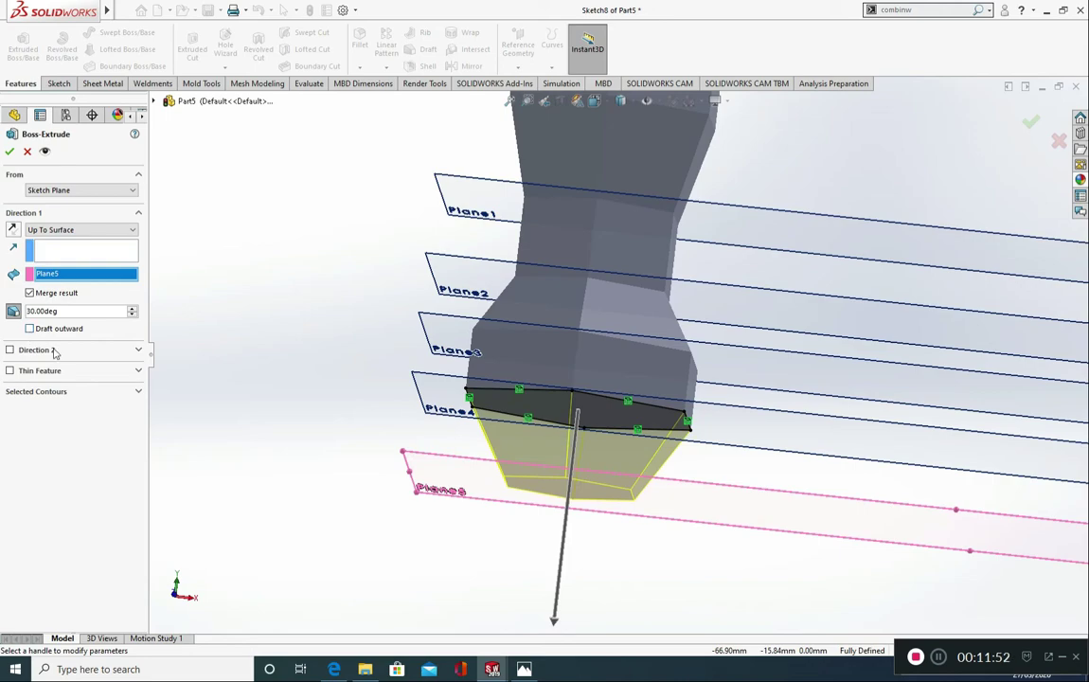
left_click(10, 153)
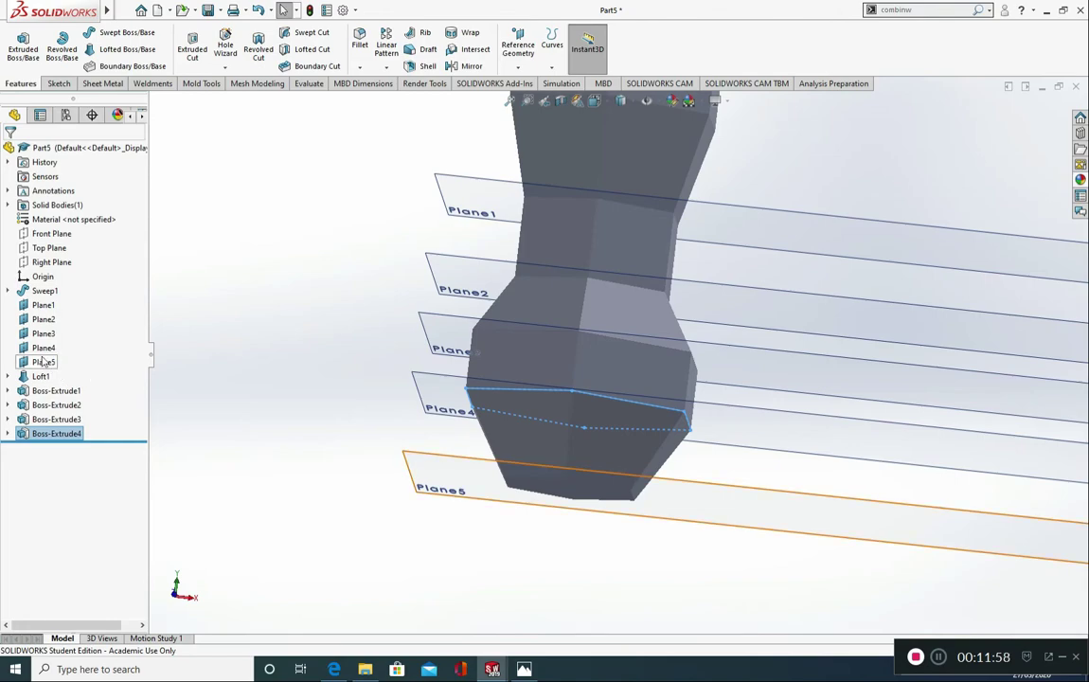
Step: Hide the five reference planes, Plane1 through Plane5
left_click(48, 363)
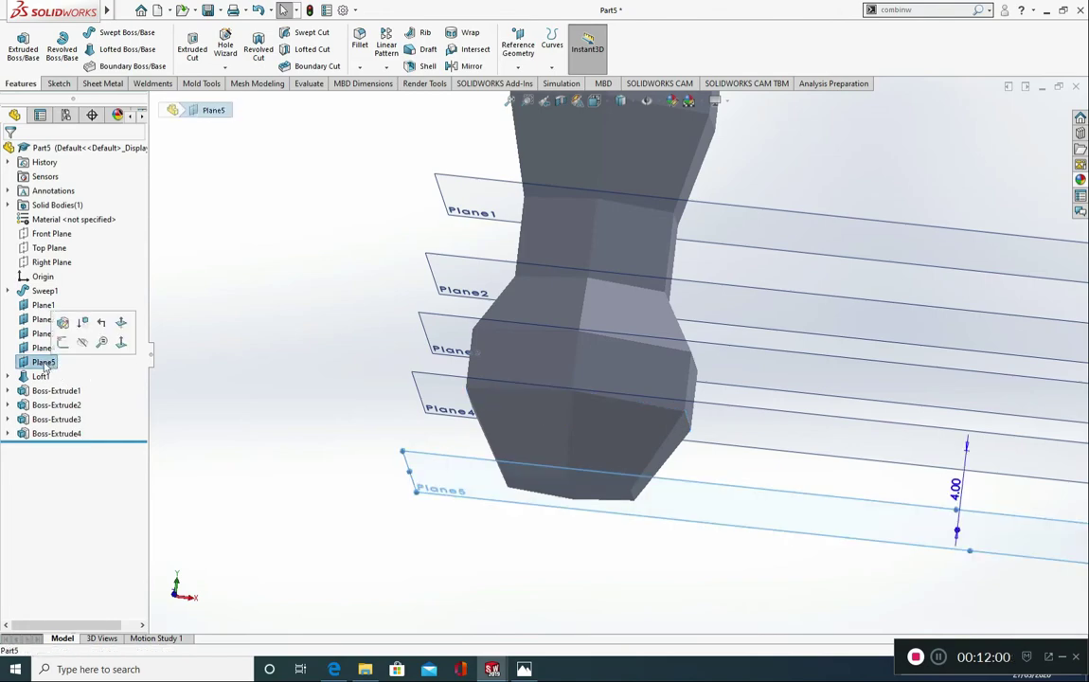
left_click(44, 348, "ctrl")
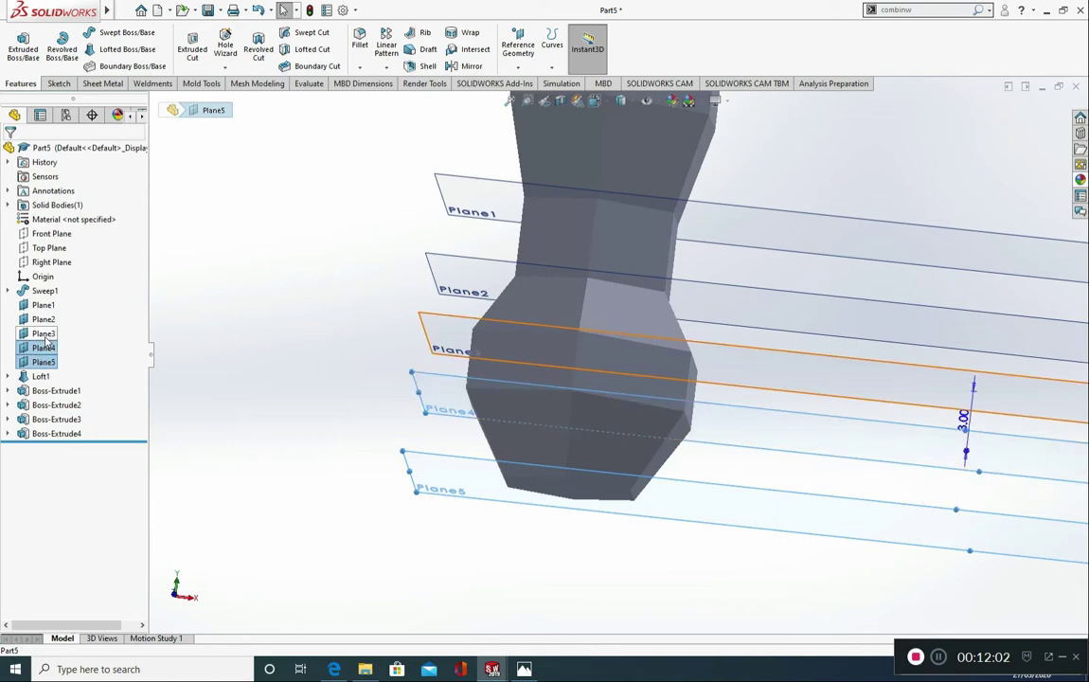
left_click(44, 333, "ctrl")
left_click(44, 319, "ctrl")
left_click(44, 305, "ctrl")
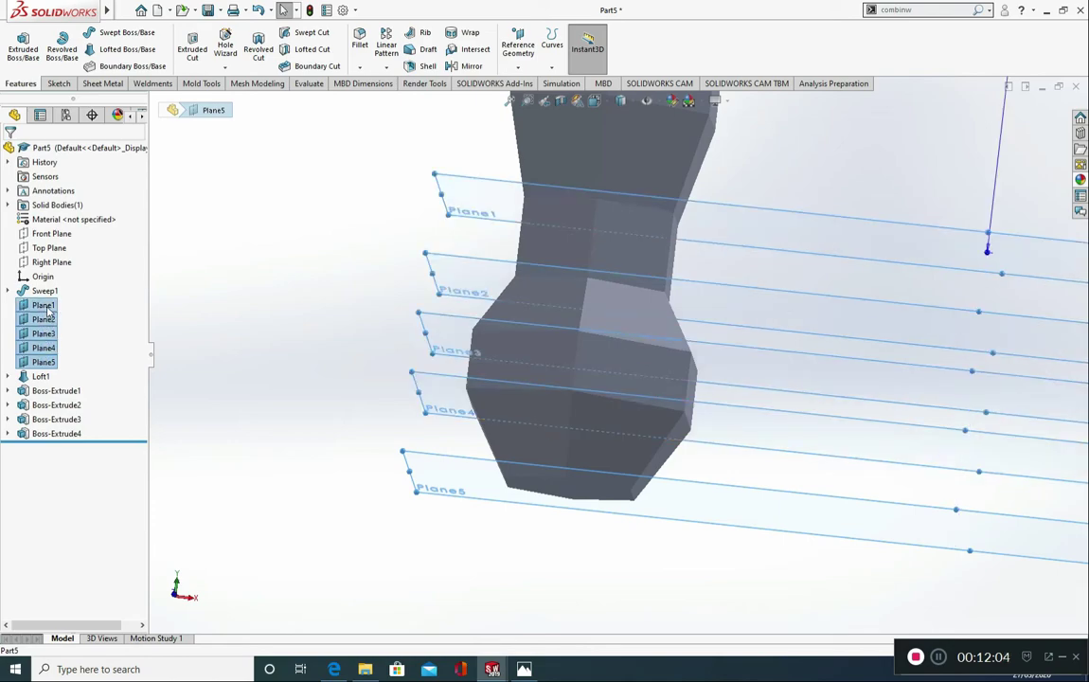
right_click(47, 309)
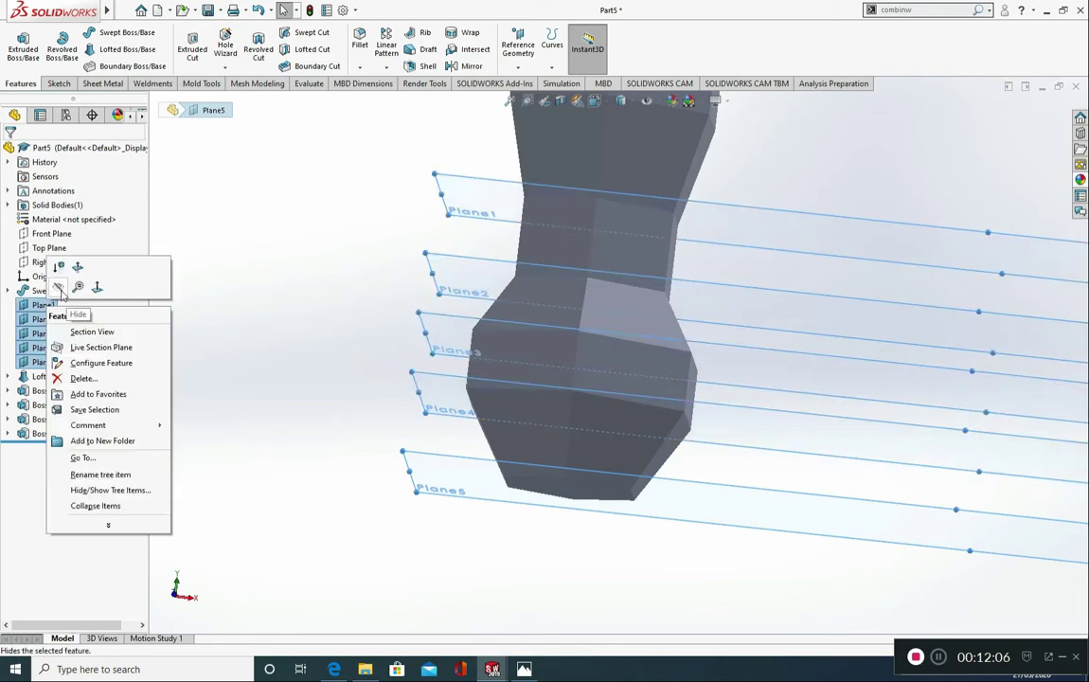
left_click(59, 288)
Step: Sketch a vertical centerline about 23 mm long on the flat face of the long arm, near its ball end
middle_click_drag(161, 335, 374, 280)
scroll(390, 259, "up", 4)
scroll(653, 227, "down", 4)
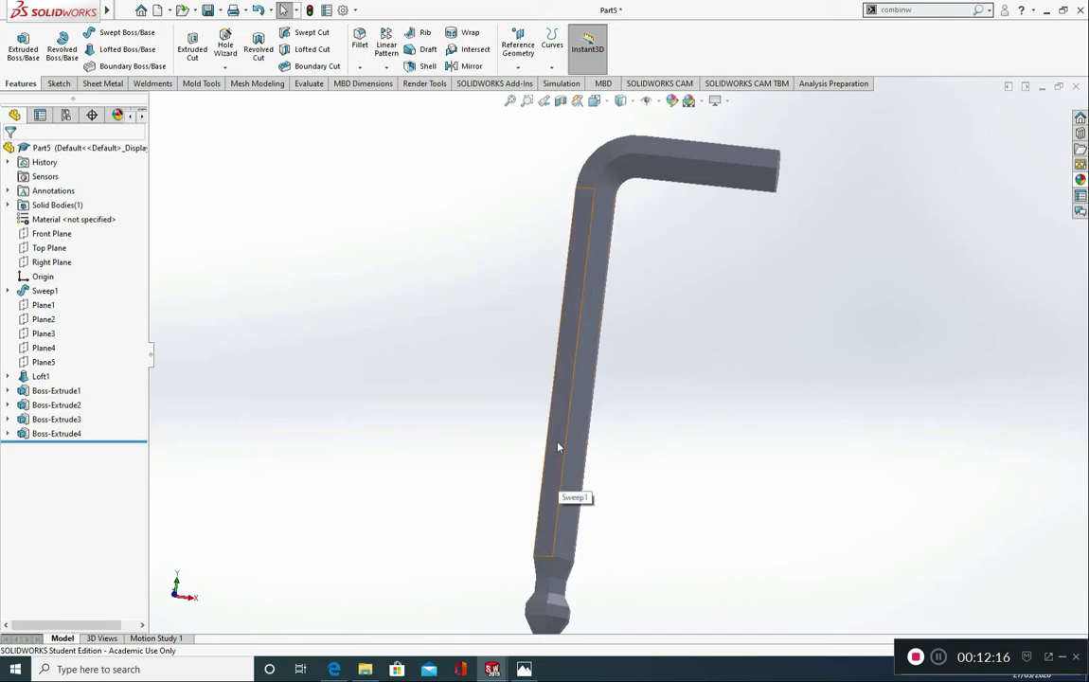
left_click(559, 447)
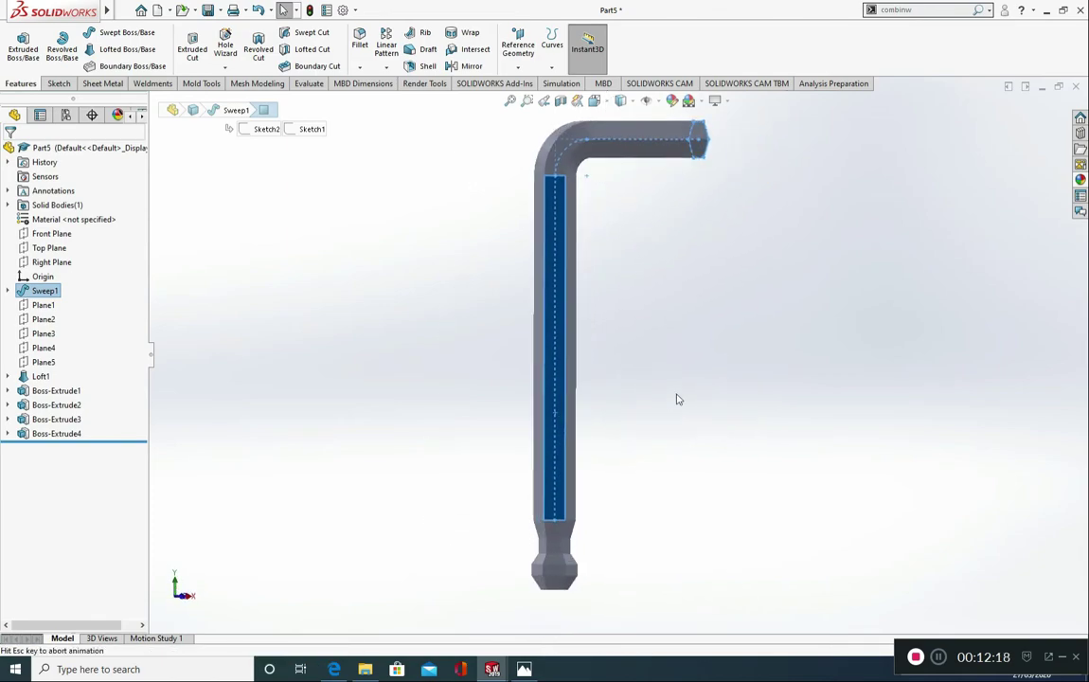
left_click(60, 83)
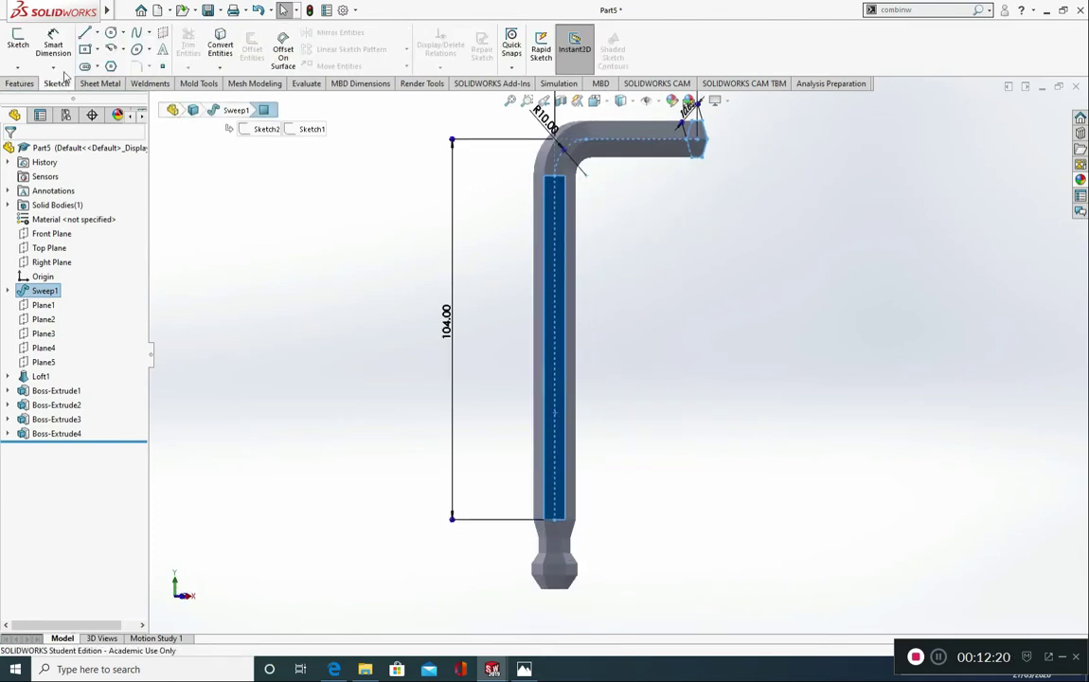
left_click(99, 34)
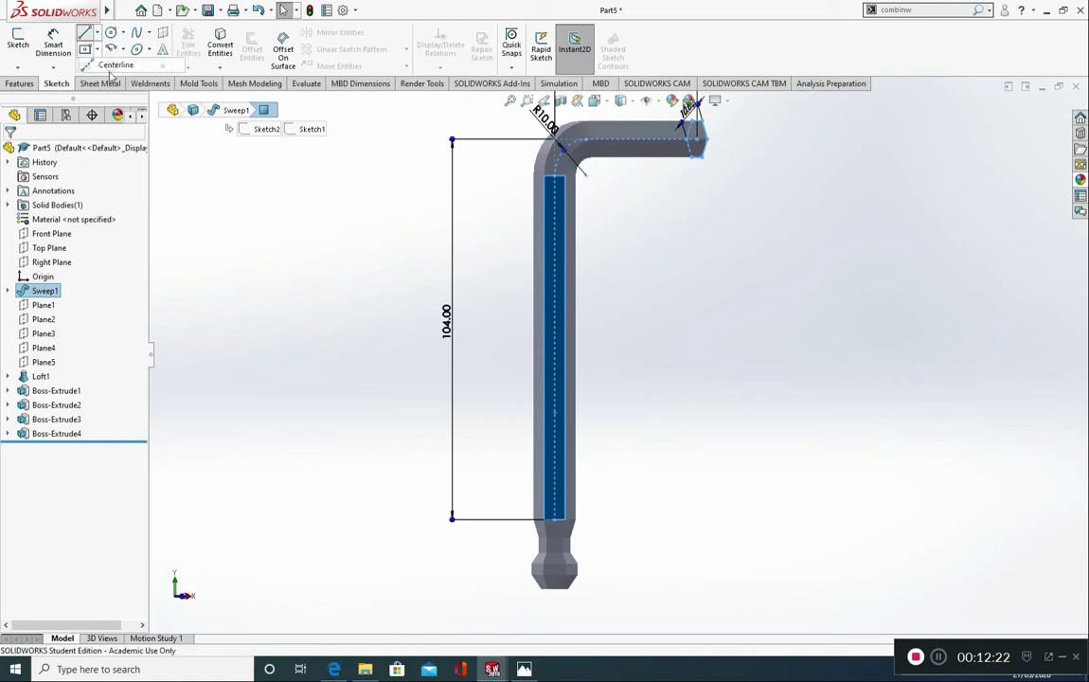
left_click(110, 62)
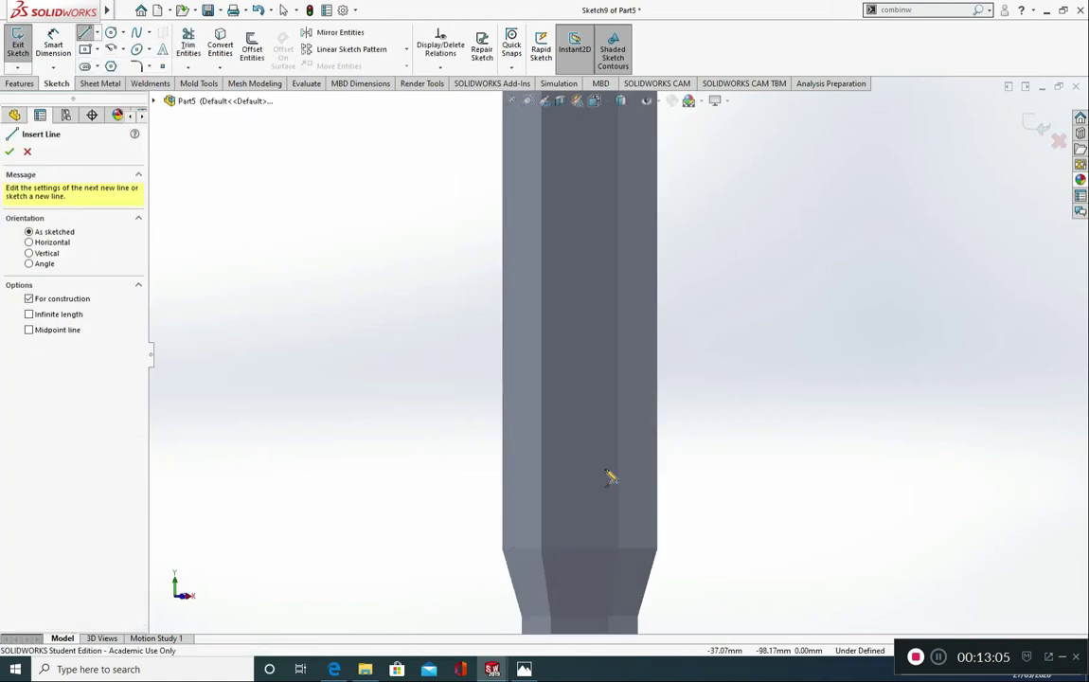
left_click(605, 469)
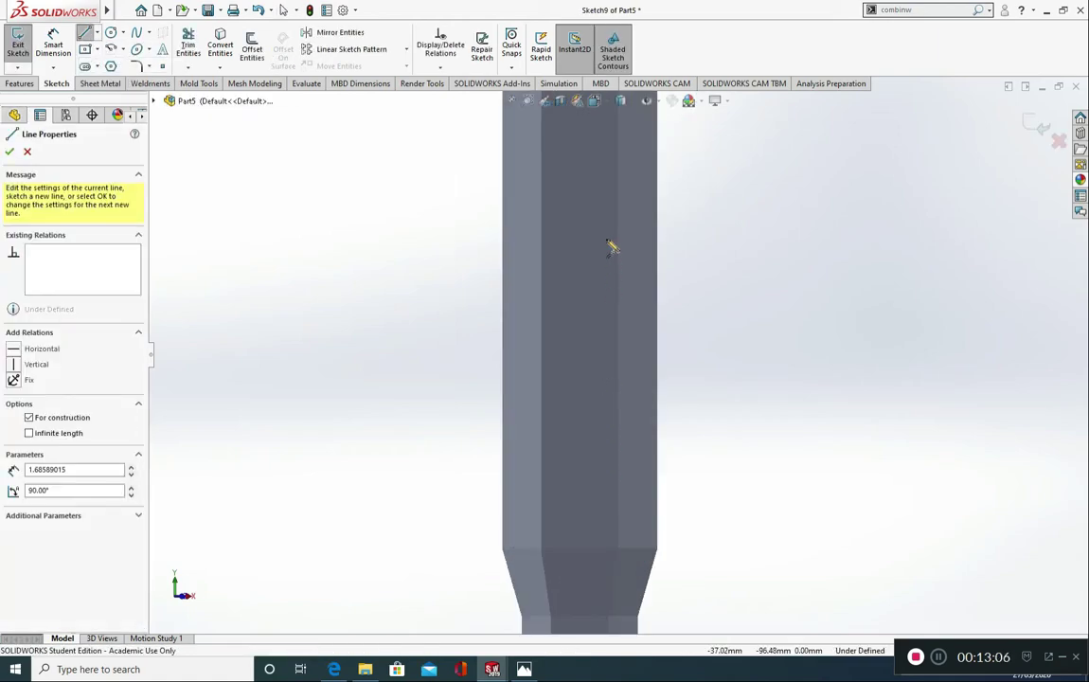
left_click(605, 150)
key("Escape")
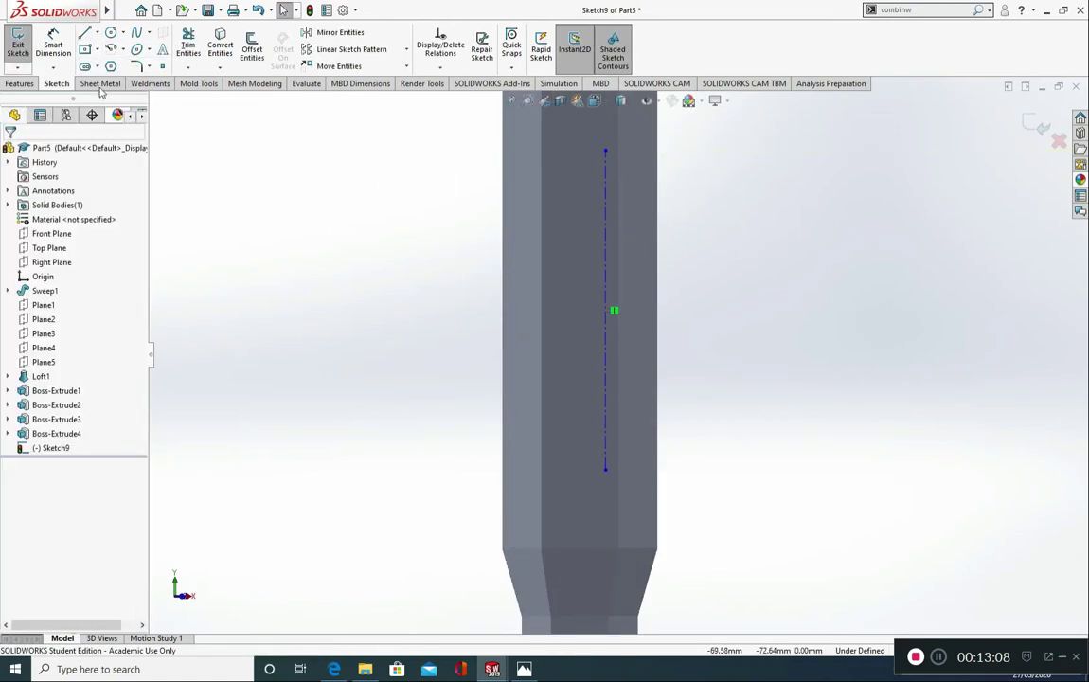
Step: Dimension the centerline 1 mm from the adjacent long edge of the flat face
left_click(611, 387)
left_click(619, 381)
left_click(779, 383)
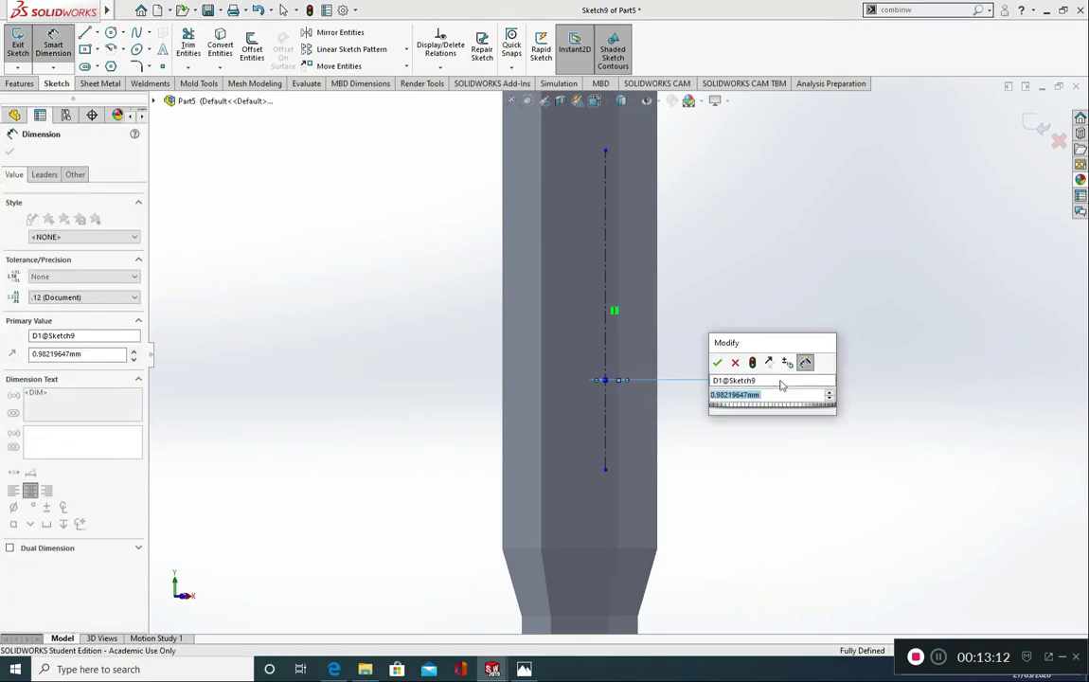
type("1")
key("Return")
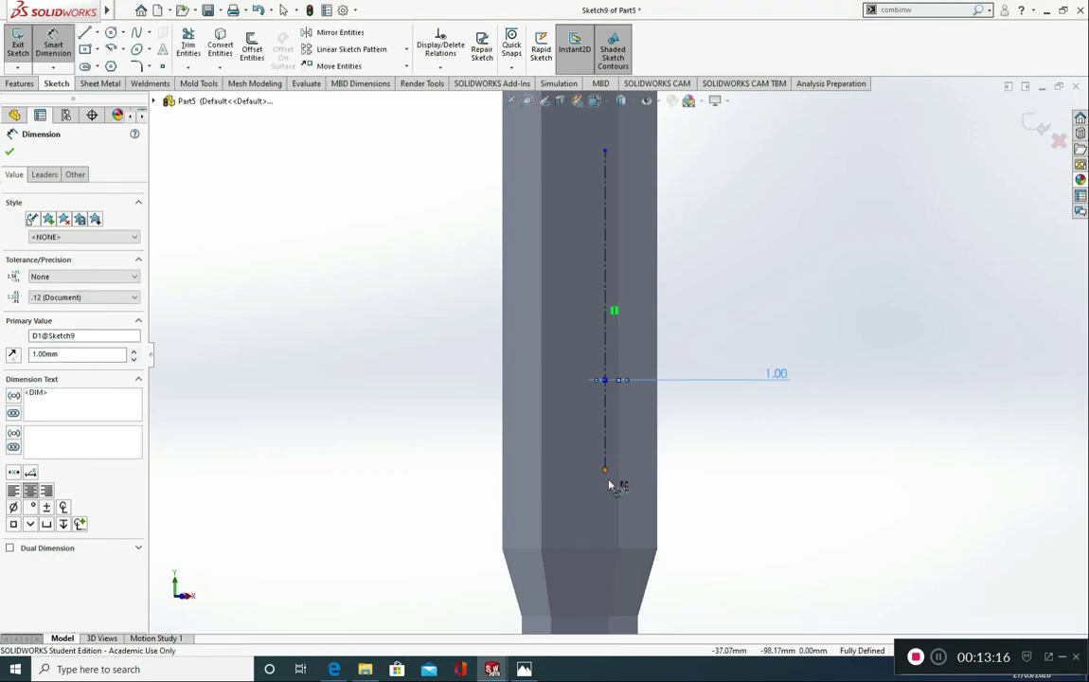
Step: Dimension the centerline's lower endpoint 20 mm from the edge where the neck loft begins
left_click(606, 471)
left_click(611, 548)
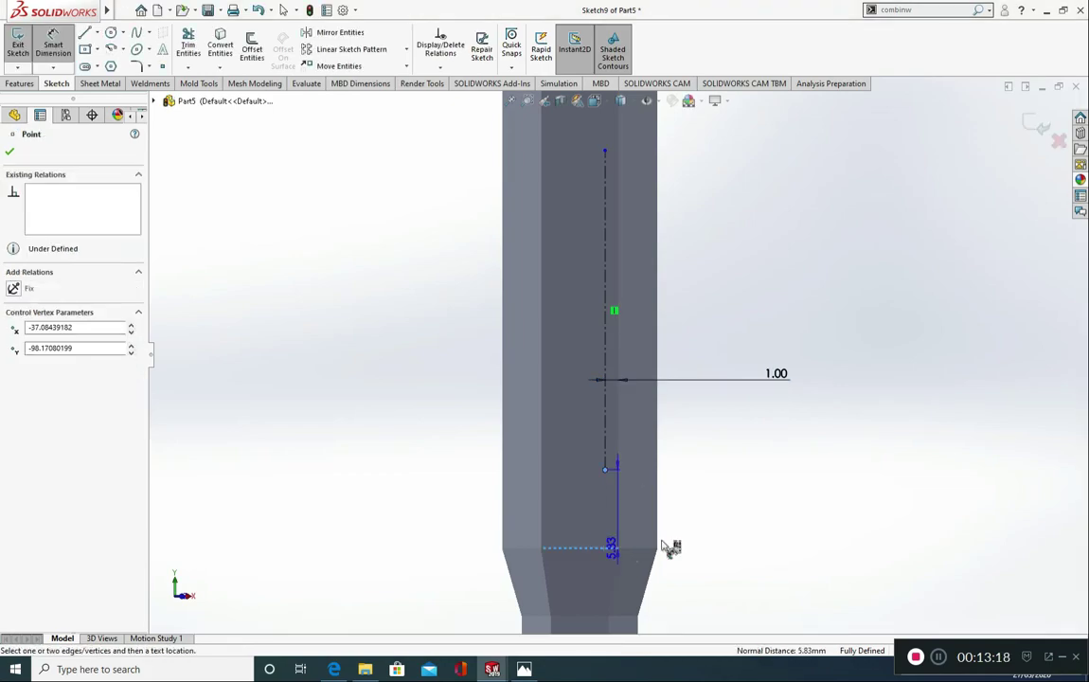
left_click(812, 531)
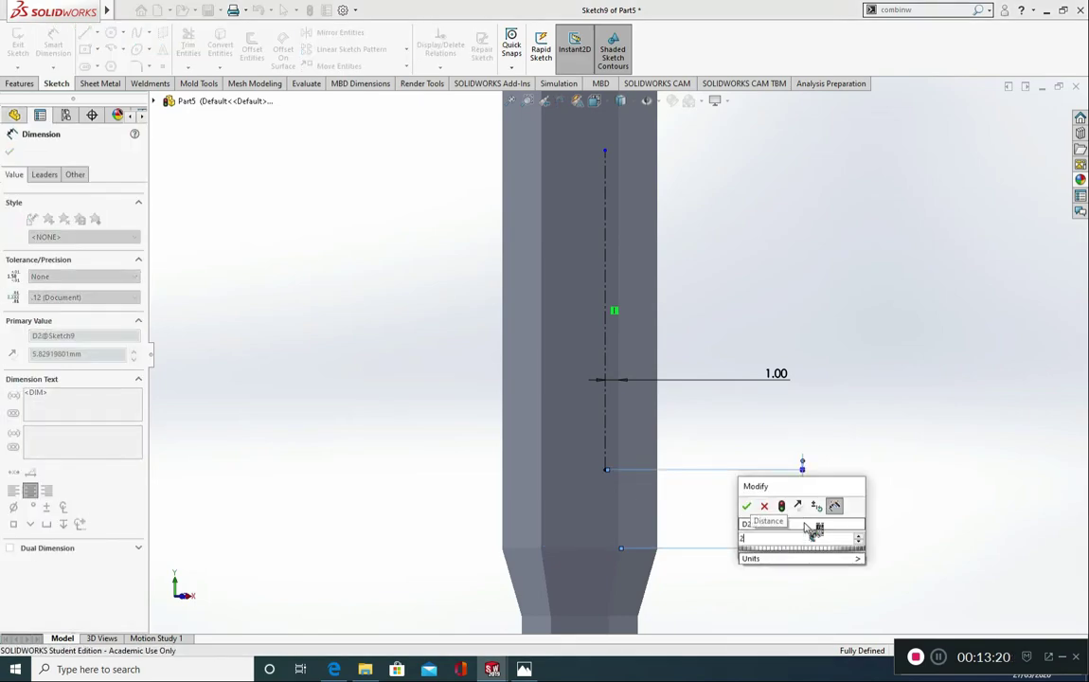
type("20")
left_click(748, 507)
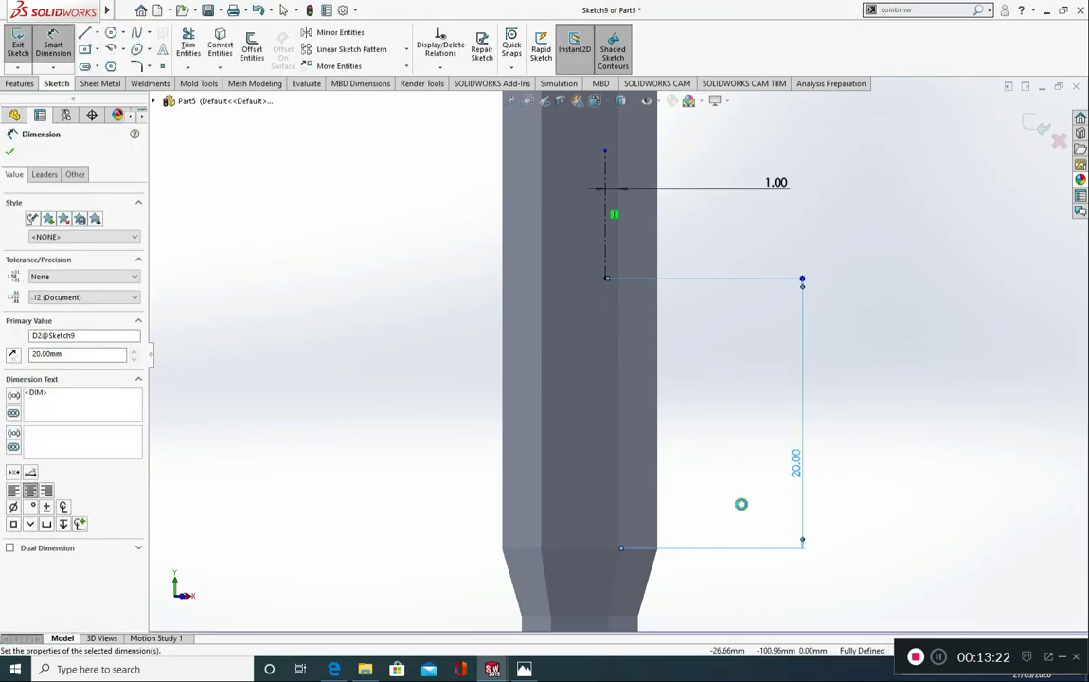
left_click(9, 152)
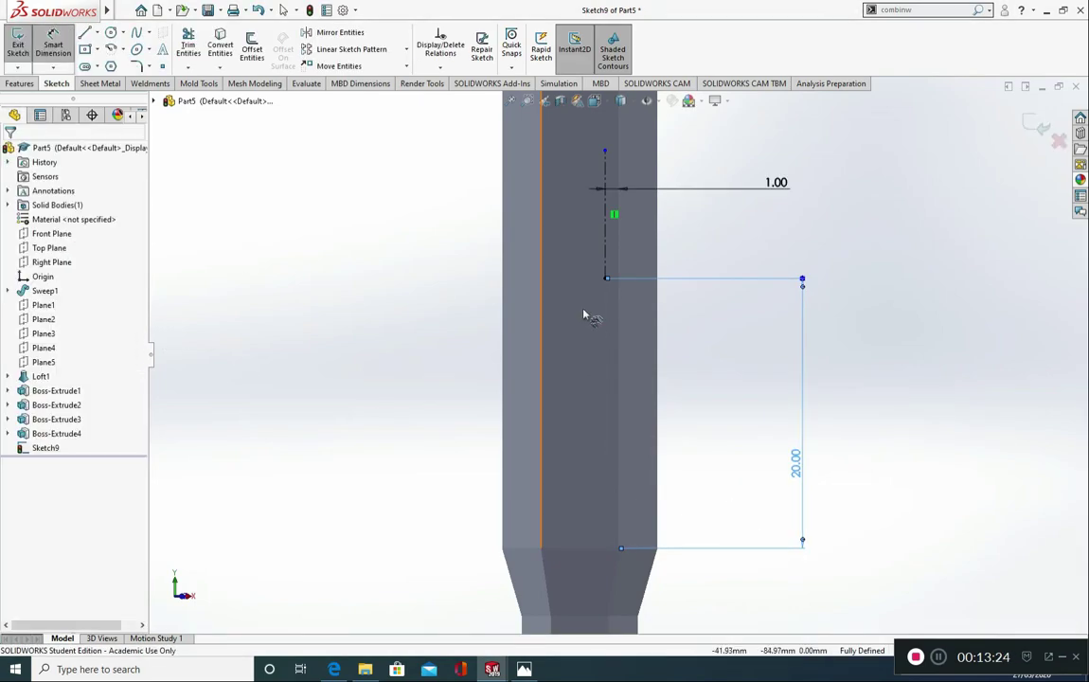
Step: Stretch the centerline upward from its free upper endpoint to a length of about 24 mm
scroll(633, 313, "up", 2)
scroll(608, 323, "down", 3)
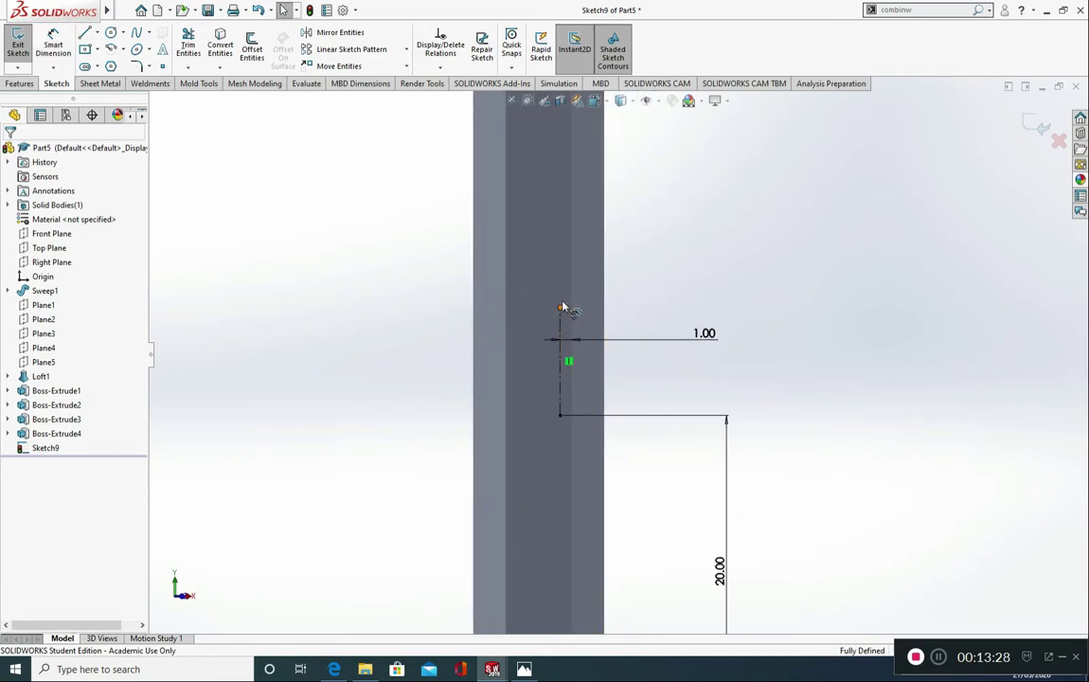
left_click_drag(559, 311, 566, 140)
left_click(743, 296)
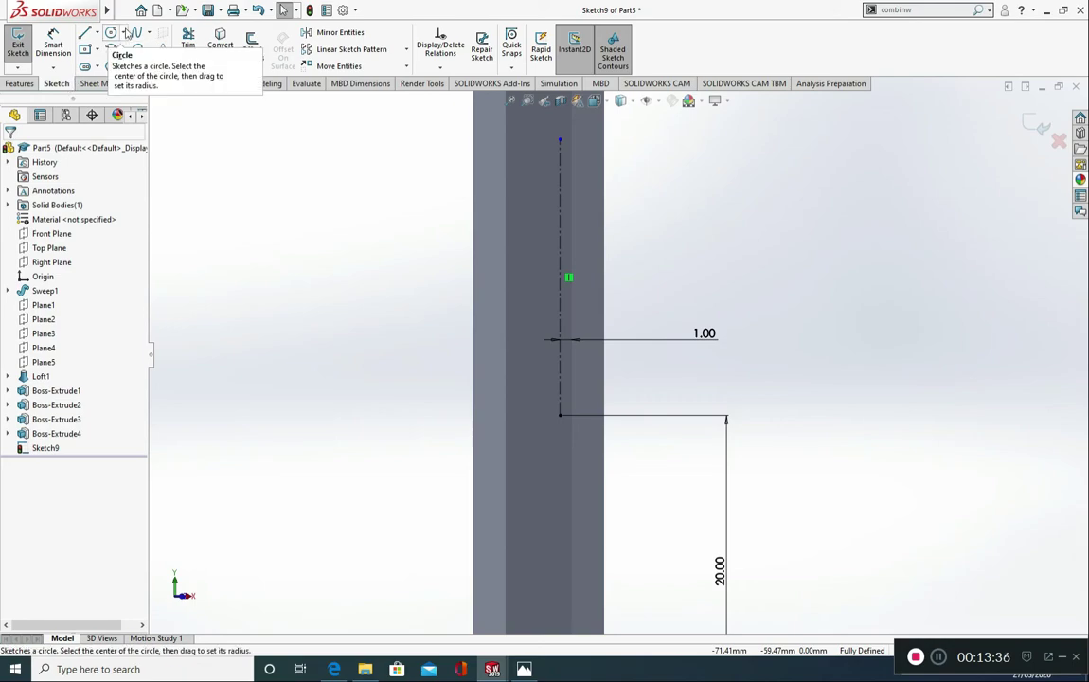
left_click(163, 48)
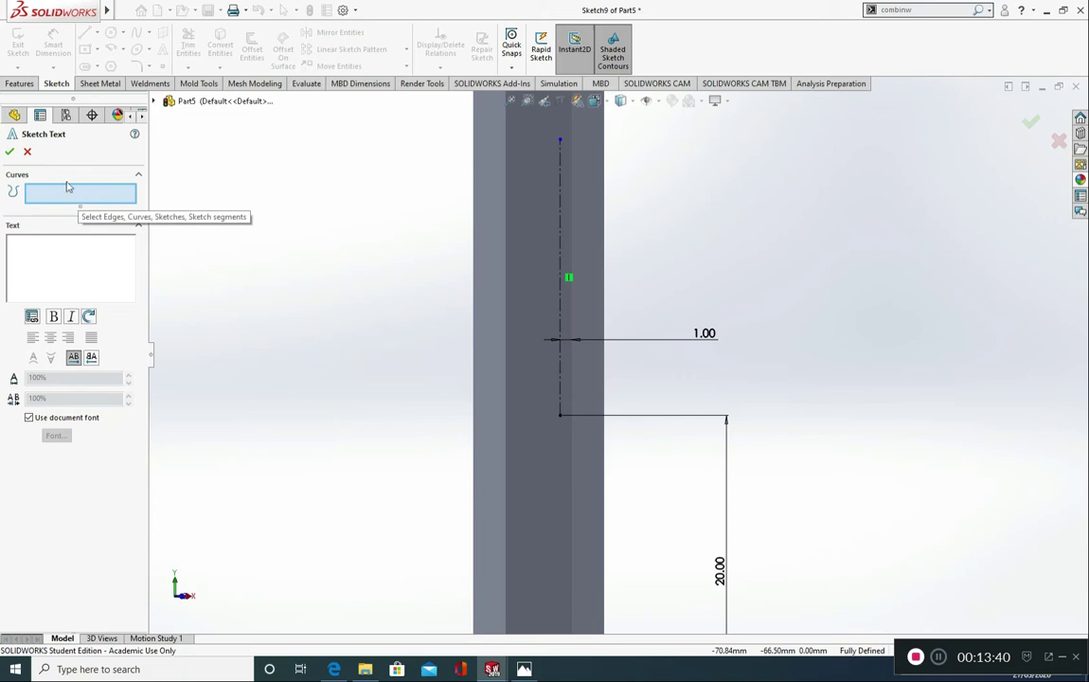
left_click(562, 305)
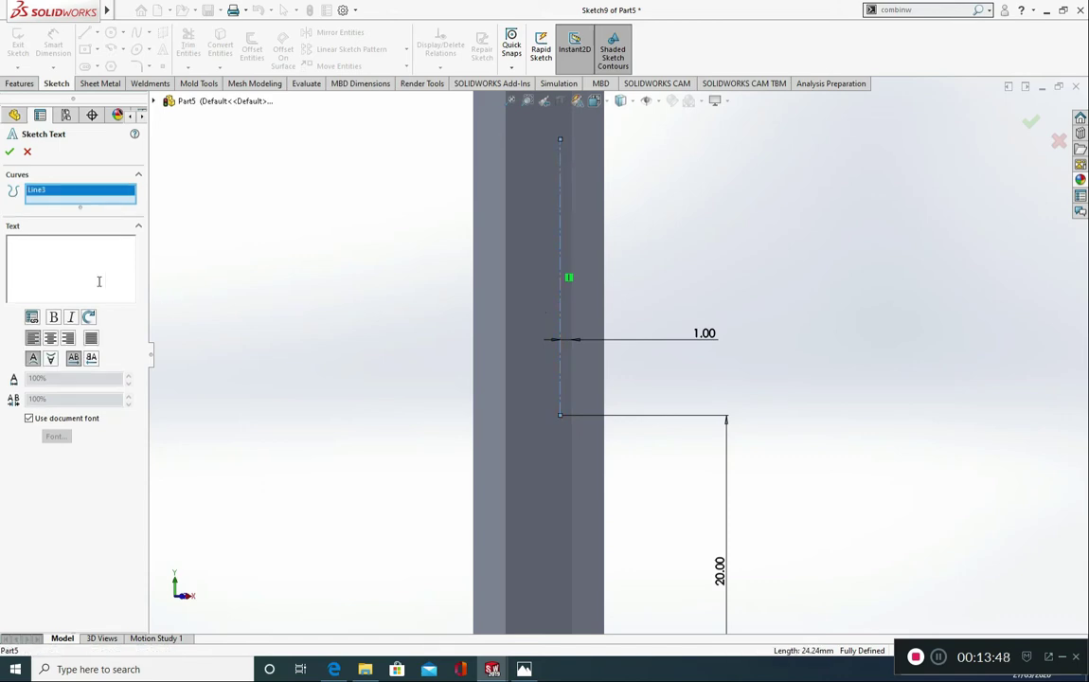
type("CR - ")
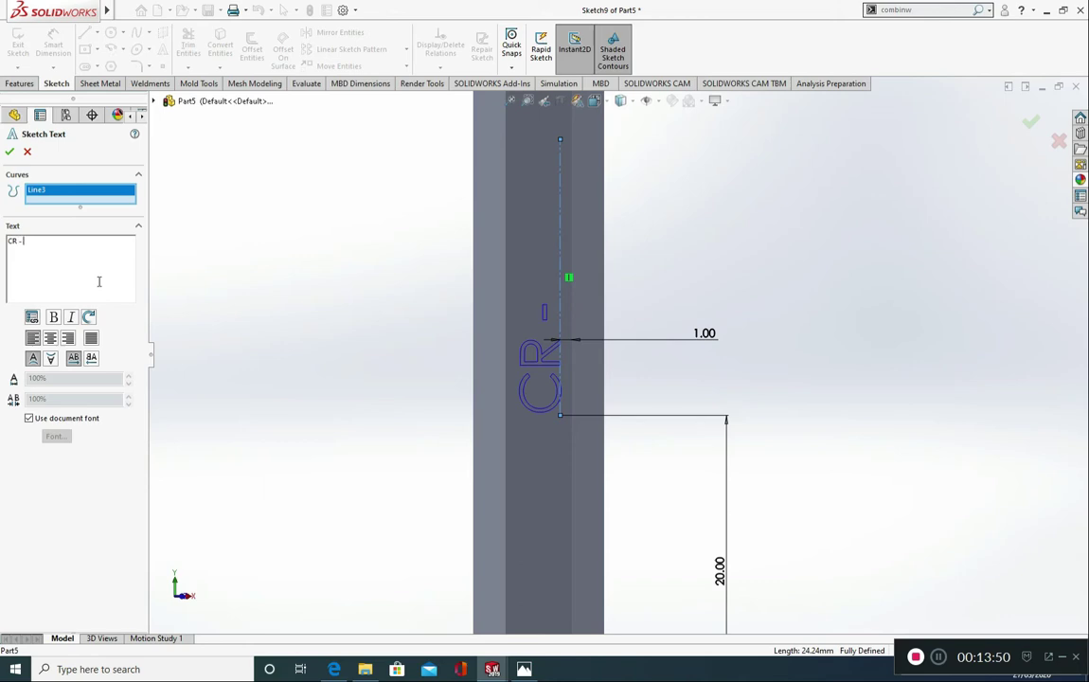
type("V 10mm")
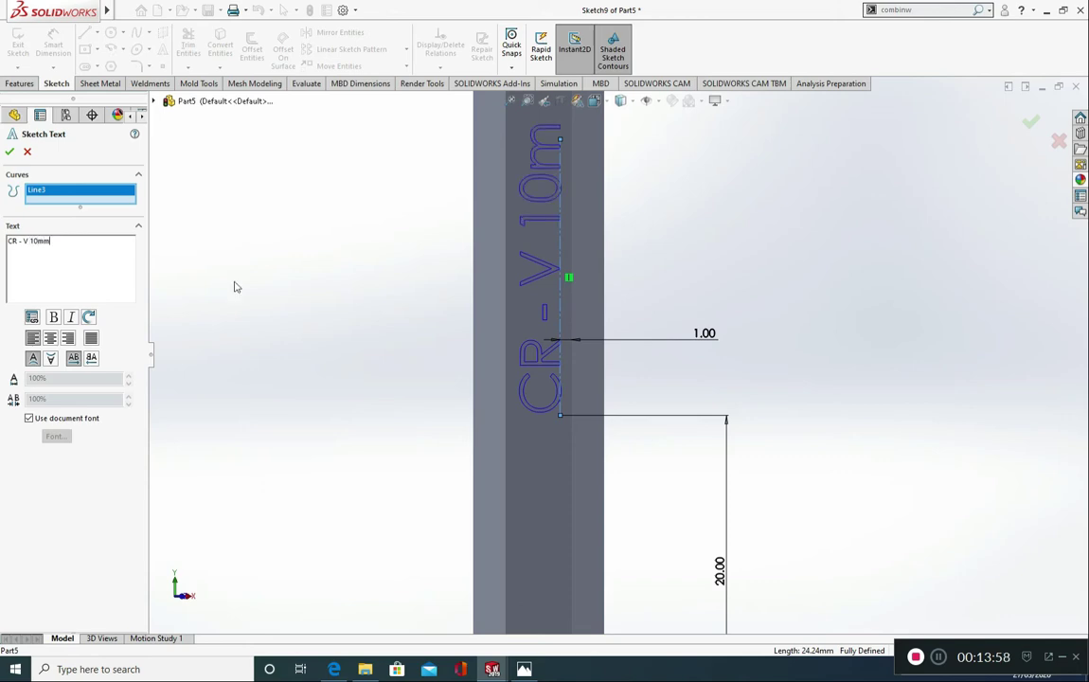
scroll(460, 304, "up", 2)
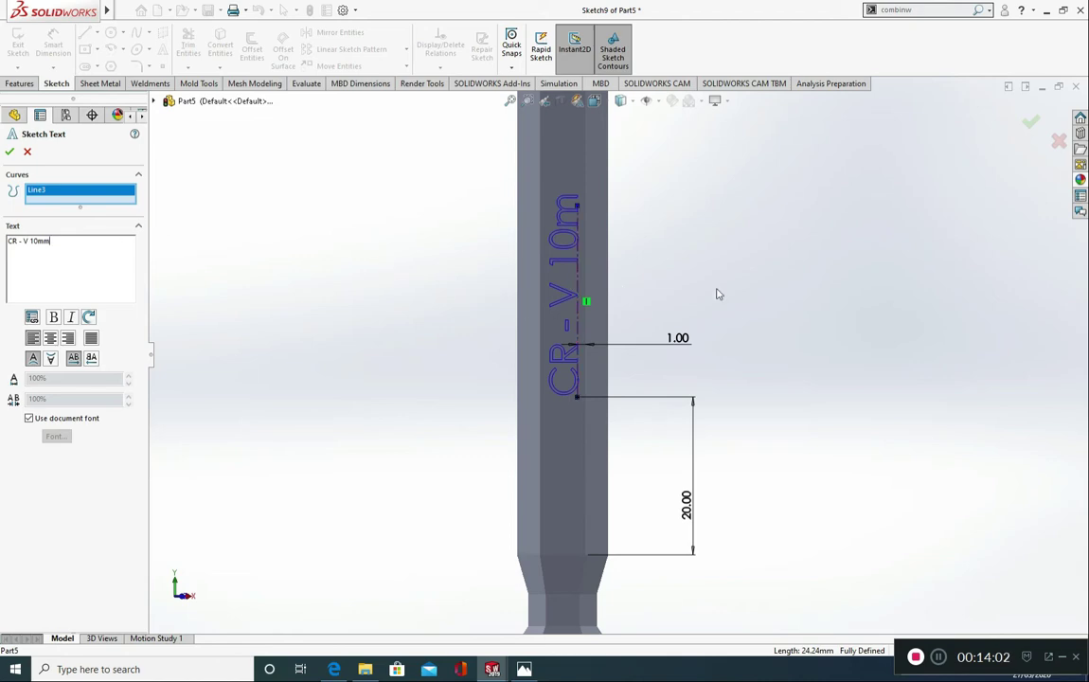
scroll(701, 295, "up", 2)
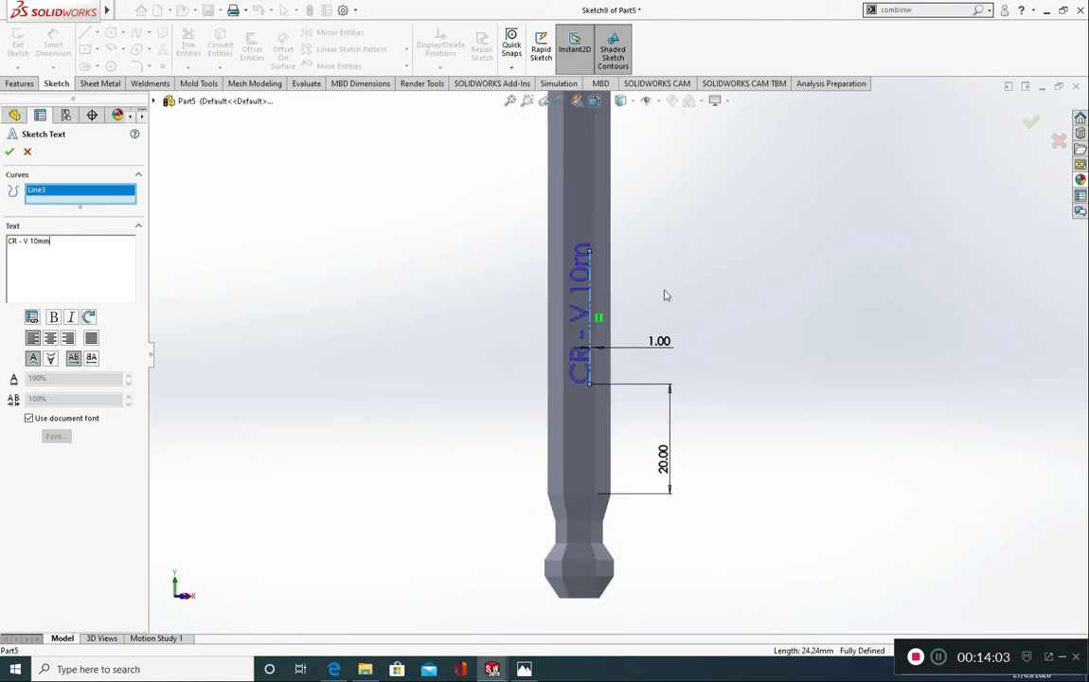
left_click(591, 254)
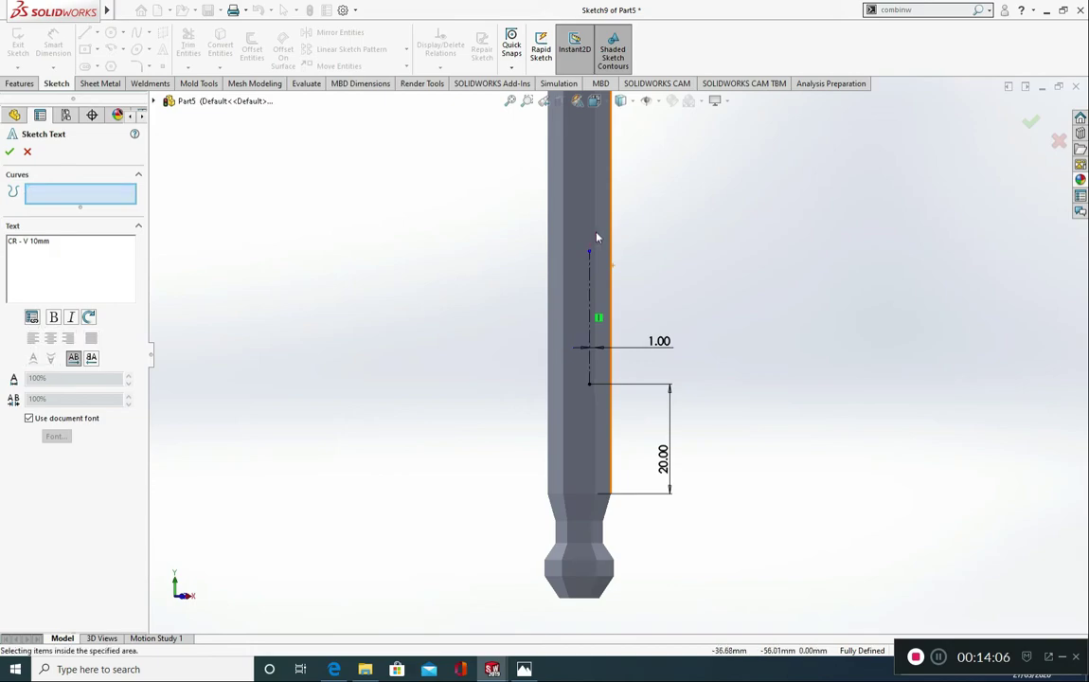
left_click(597, 254)
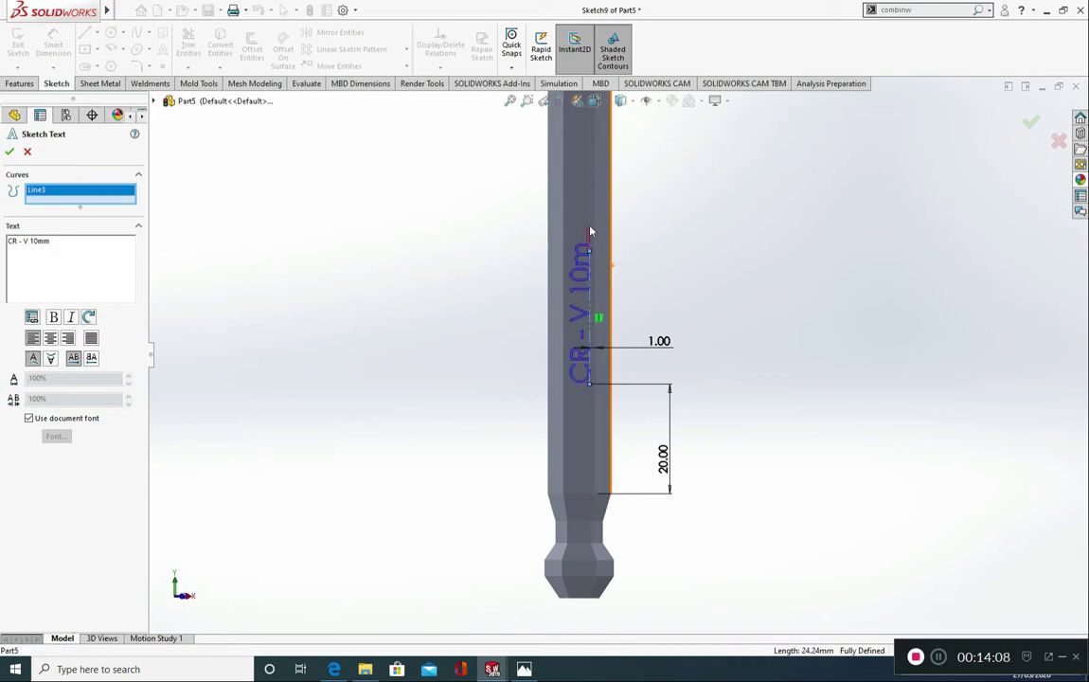
left_click(28, 153)
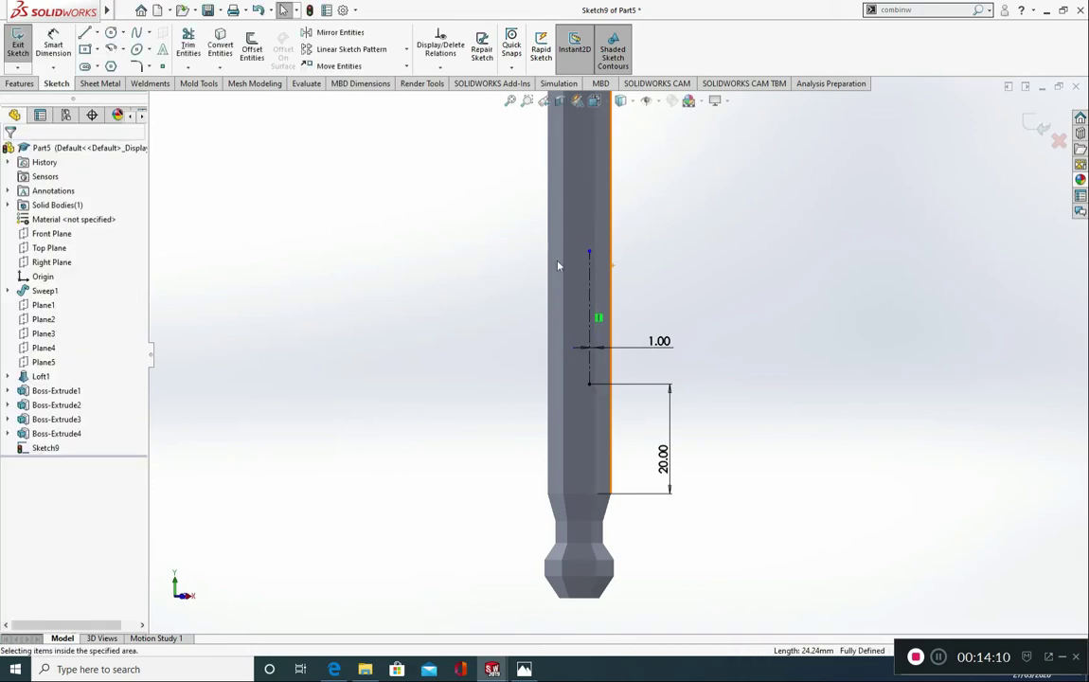
Step: Stretch the centerline upward from its free upper endpoint to a length of about 37 mm
left_click(589, 267)
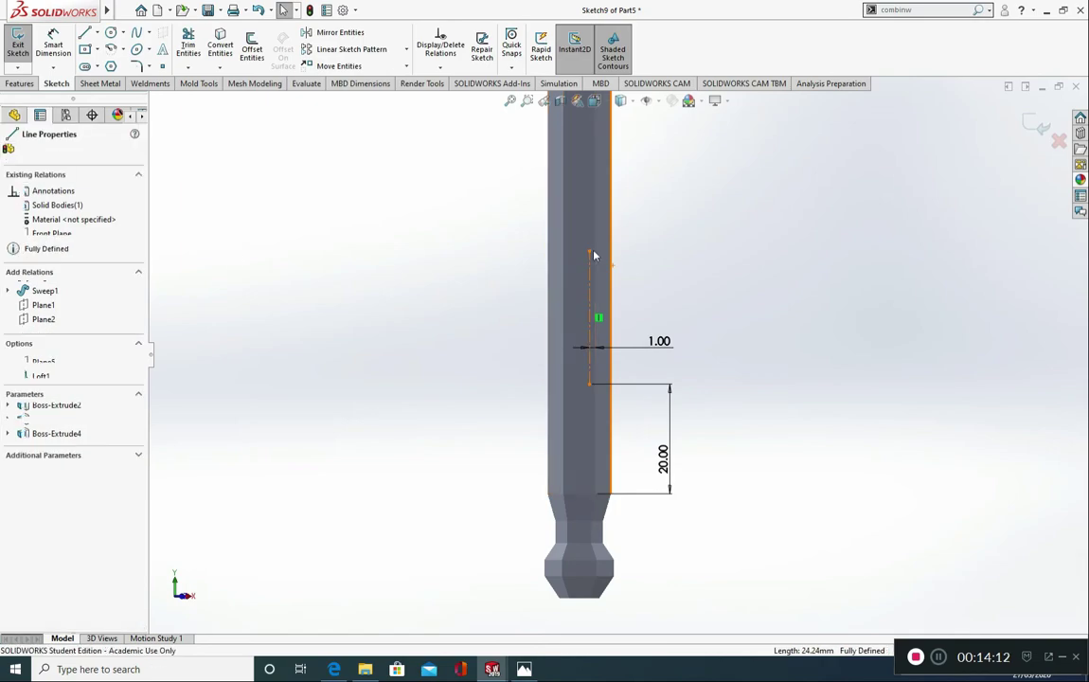
left_click_drag(590, 251, 589, 183)
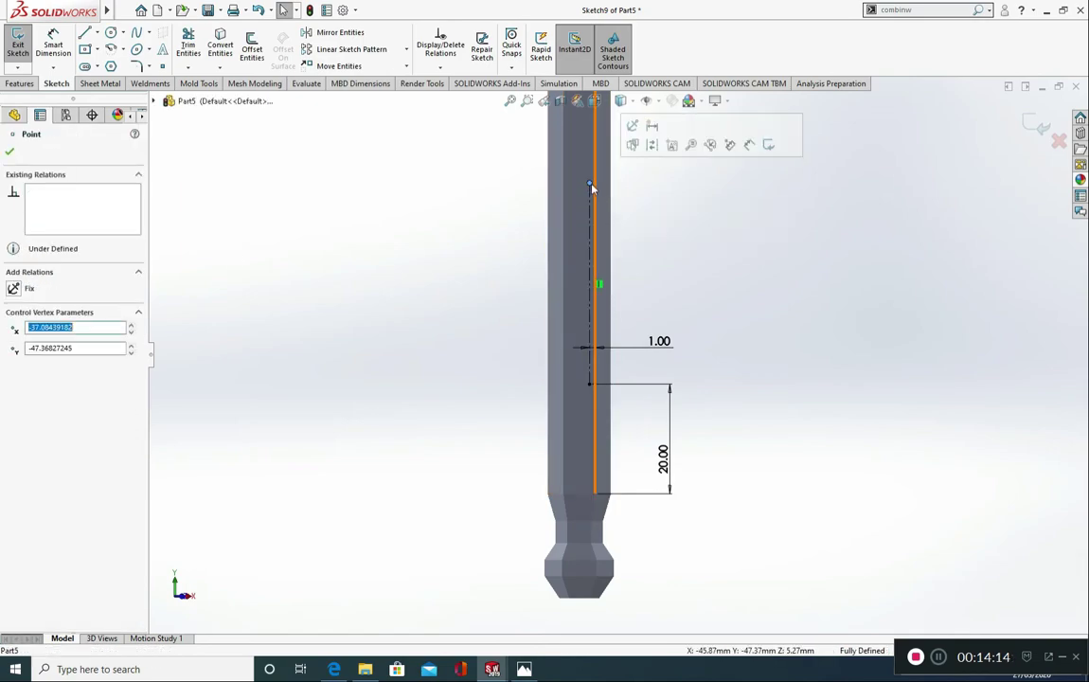
left_click(9, 152)
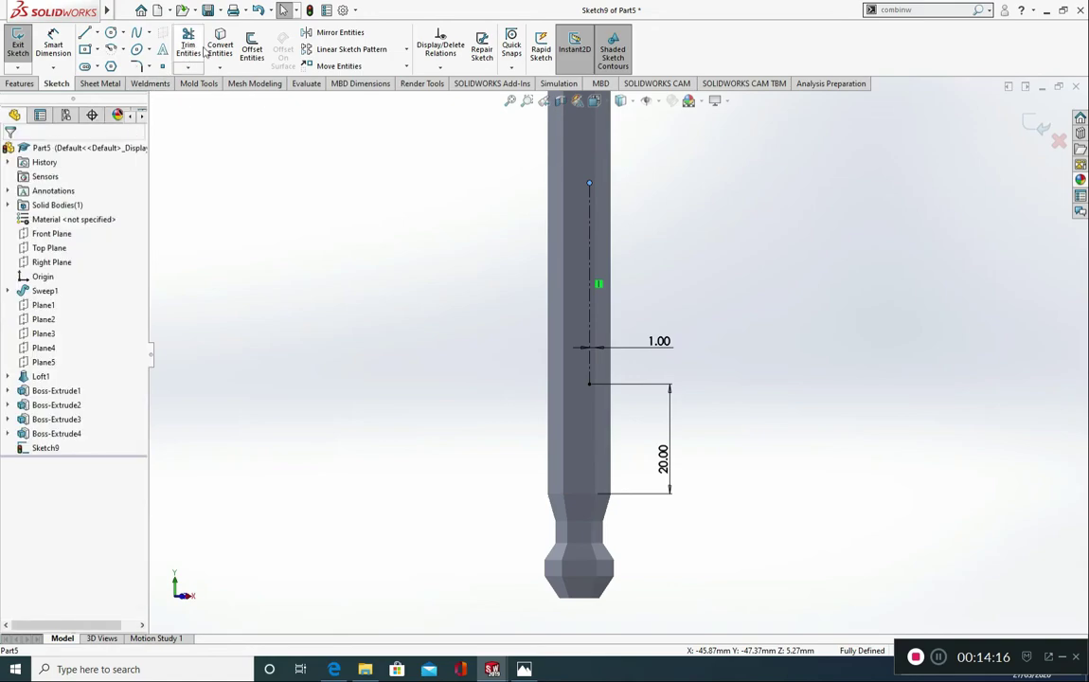
Step: Create the sketch text "CR - V 10mm" running along the vertical centerline
left_click(162, 47)
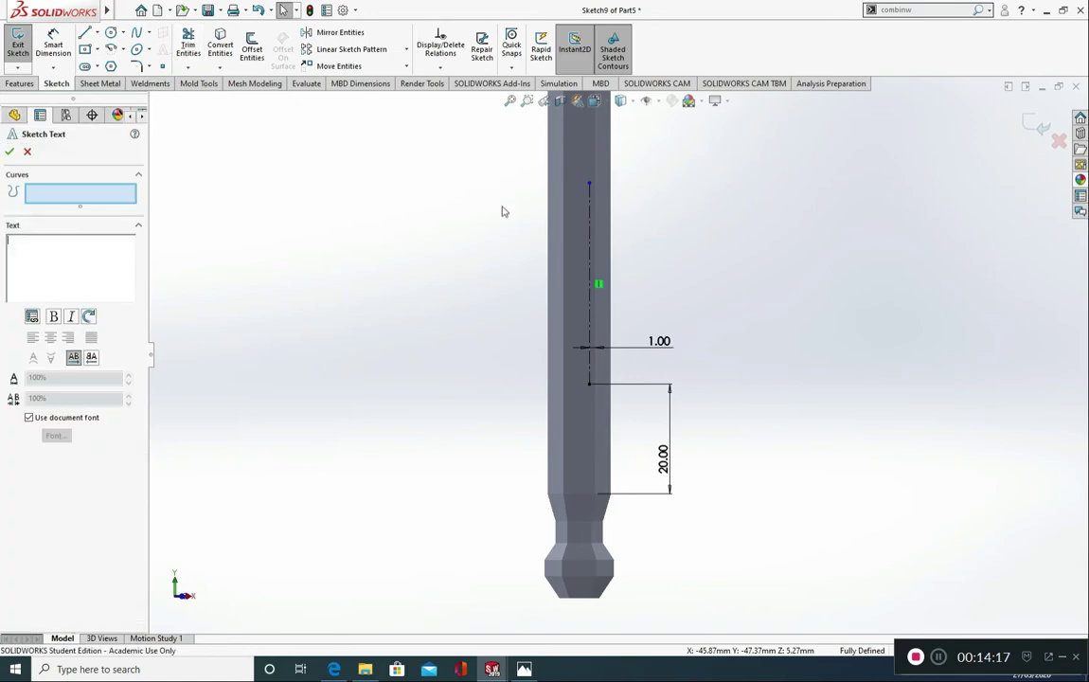
left_click(590, 248)
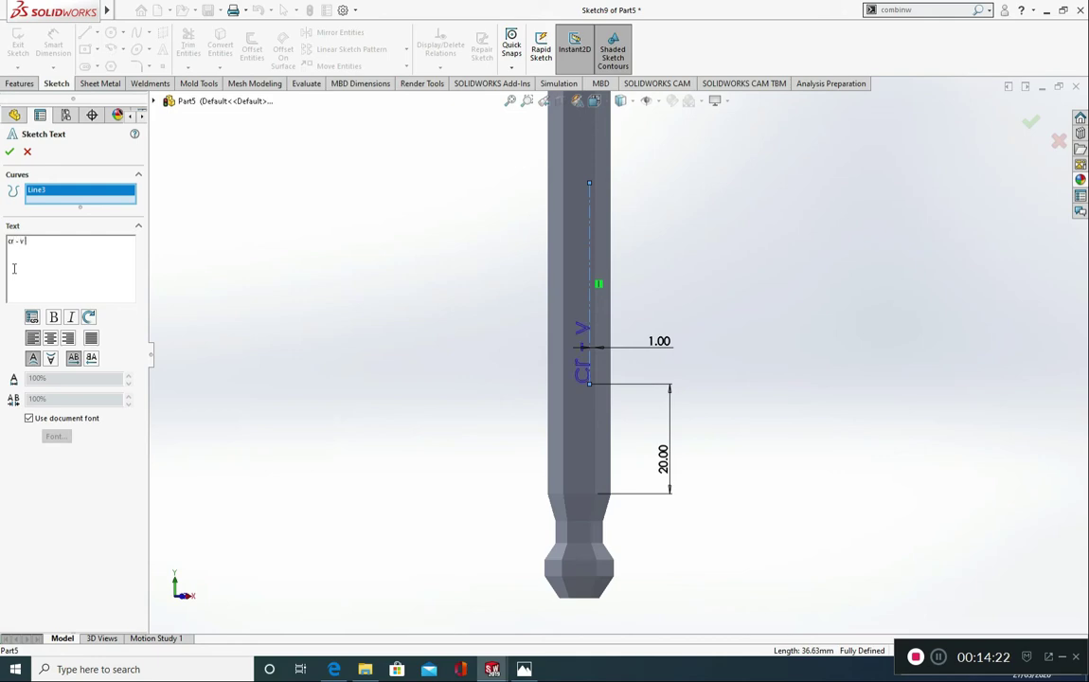
left_click(15, 268)
type("cr - v 10MM")
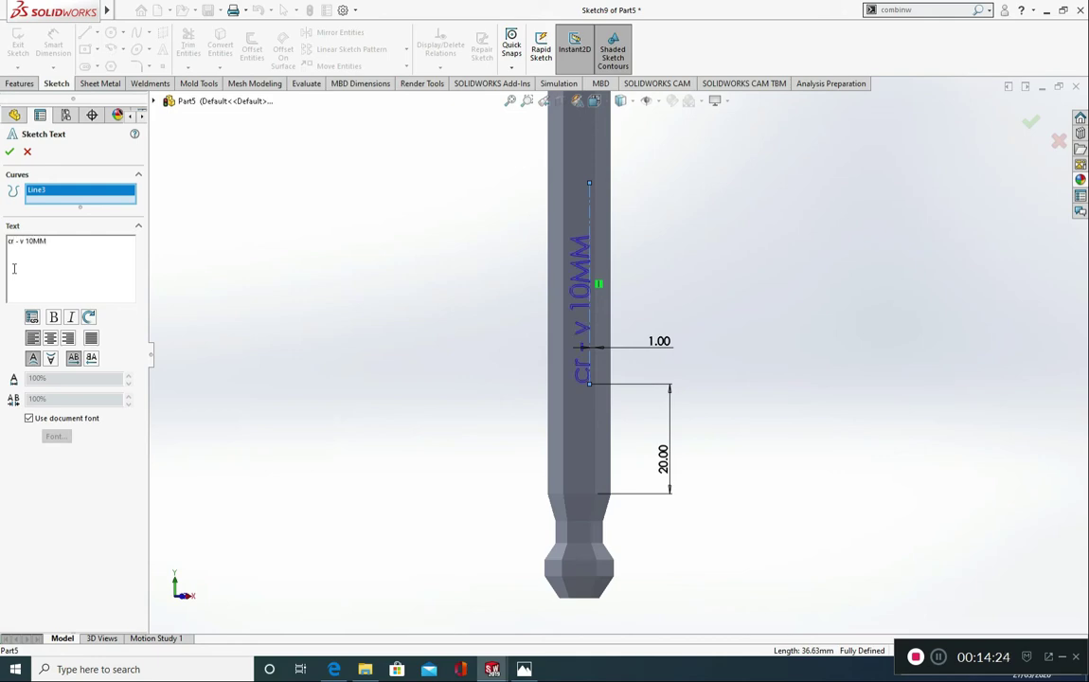
key("BackSpace")
key("BackSpace")
type("mmCR")
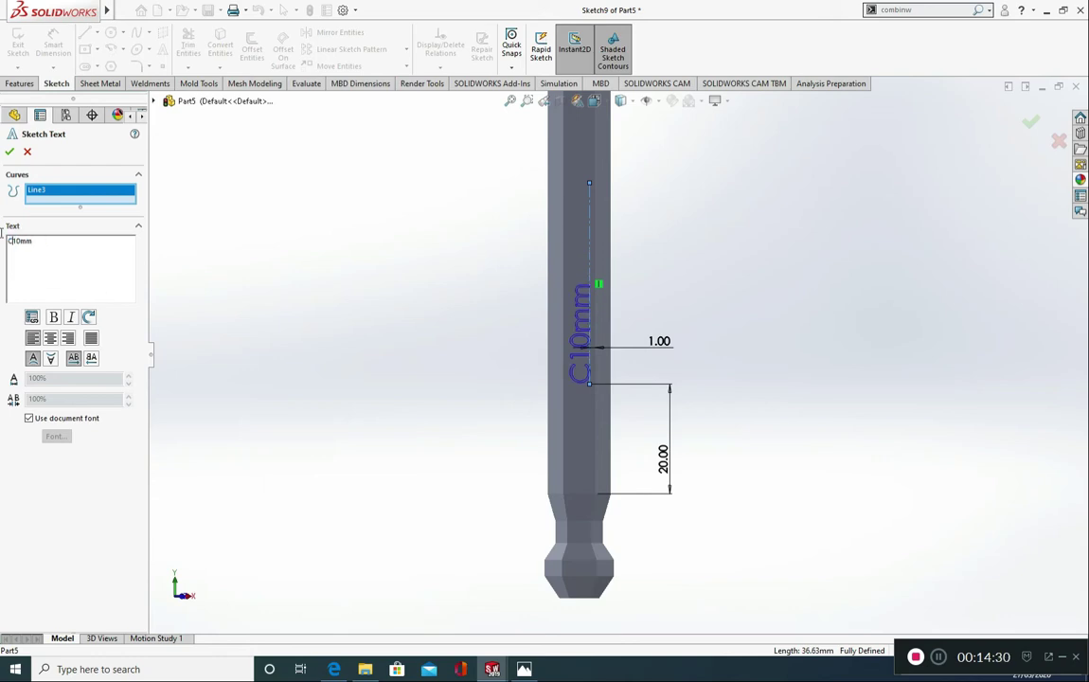
type(" - V")
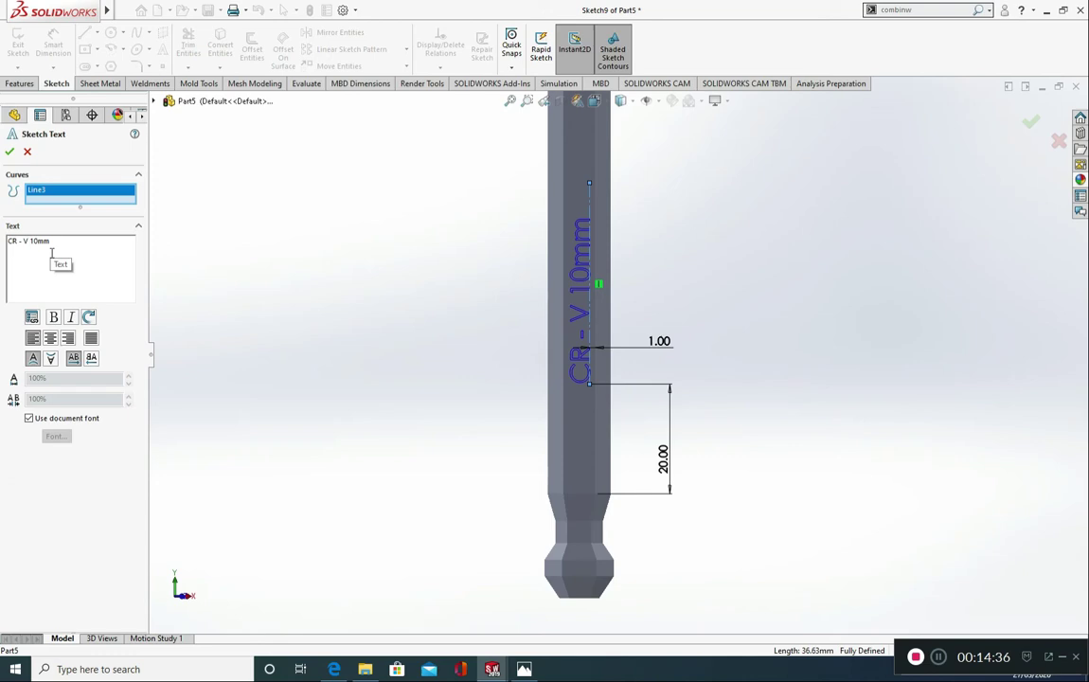
Step: Detach the text from the document font, keep Century Gothic Regular at 3.50 mm height, and finish the sketch text
left_click(43, 421)
left_click(56, 436)
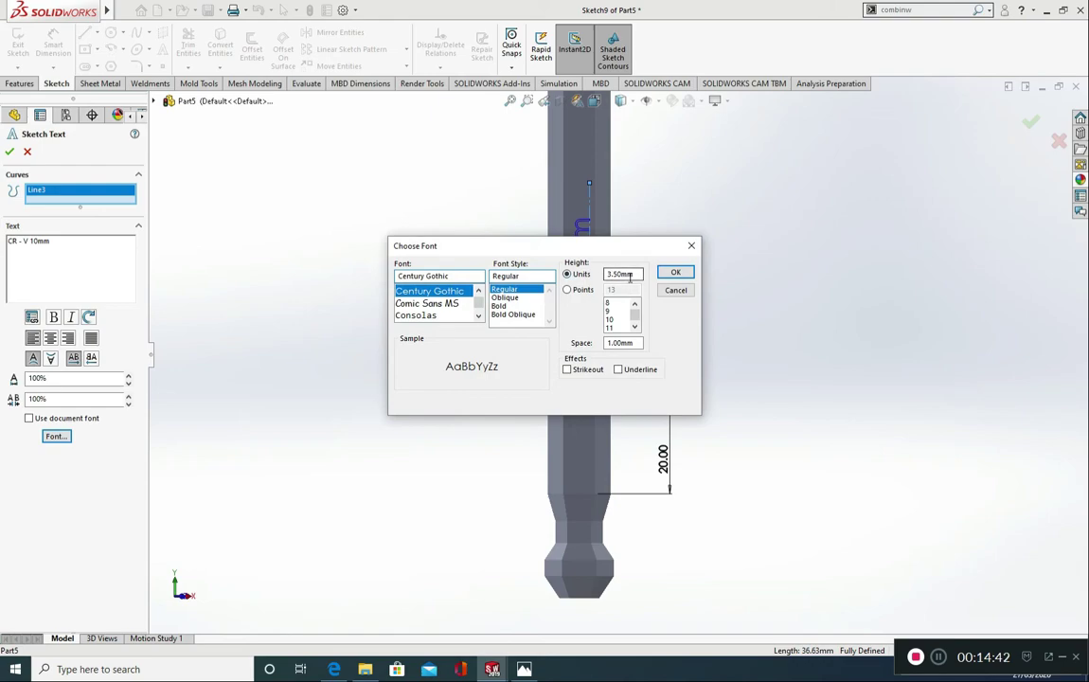
left_click(675, 272)
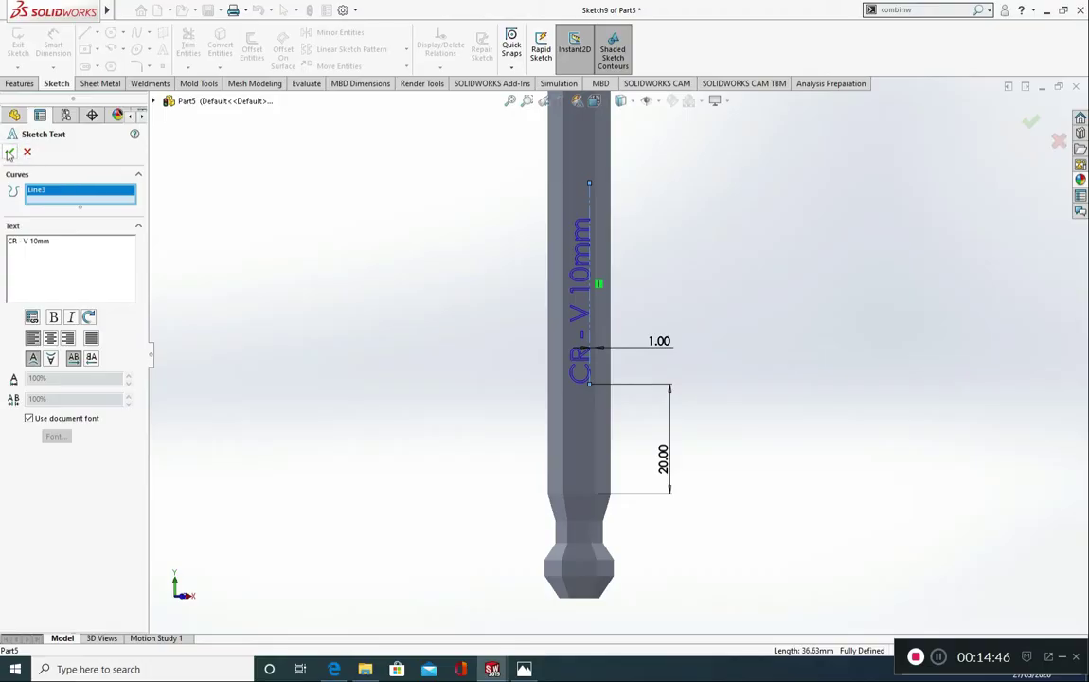
left_click(10, 142)
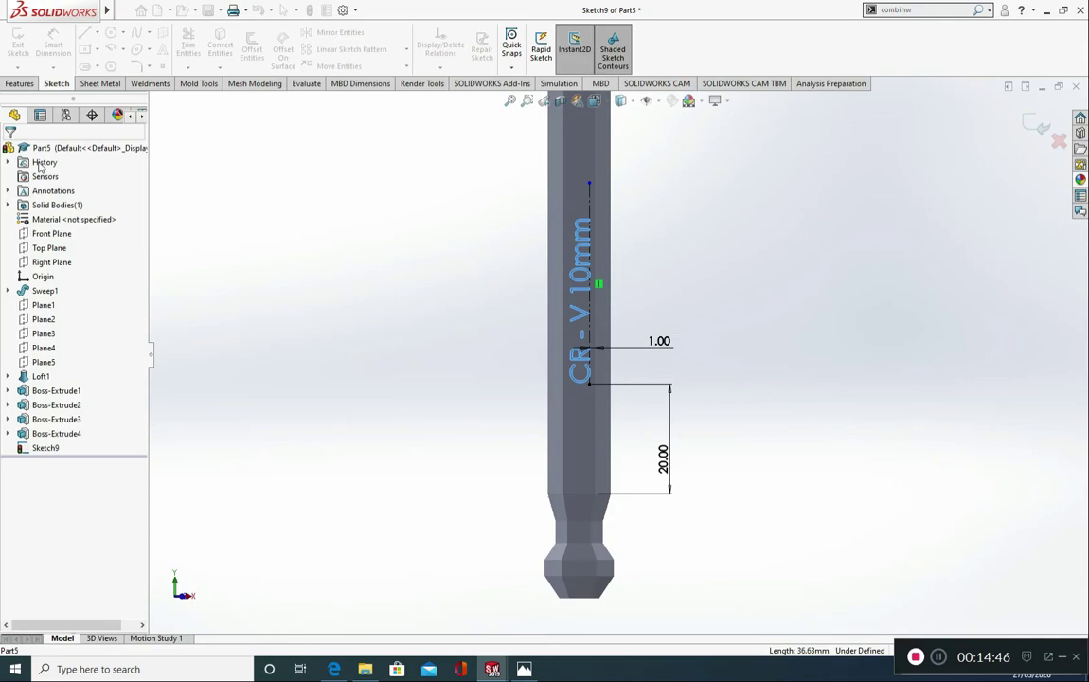
Step: Exit the sketch and set up a 1 mm deboss Wrap of the text sketch on the long arm's flat face
left_click(19, 83)
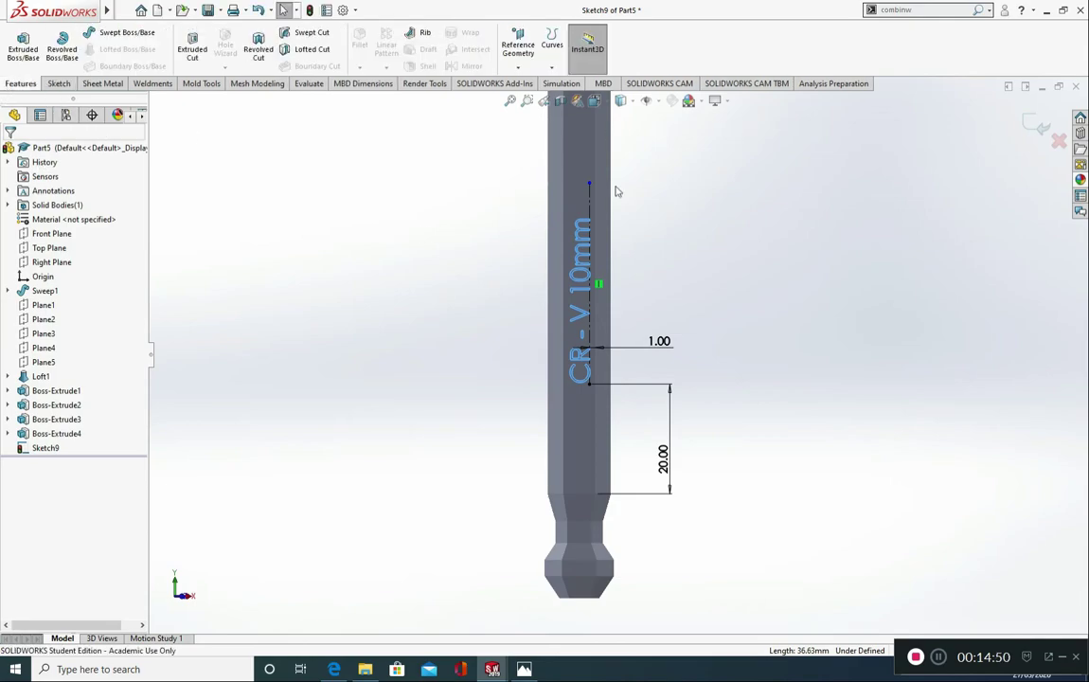
left_click(1040, 125)
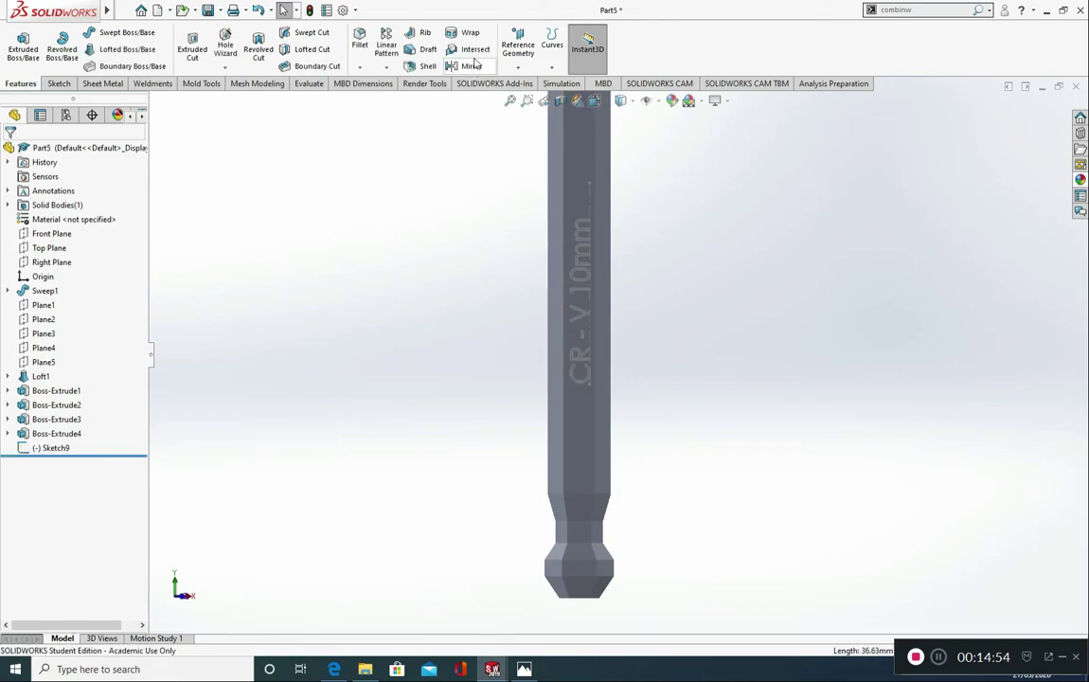
left_click(582, 270)
left_click(473, 34)
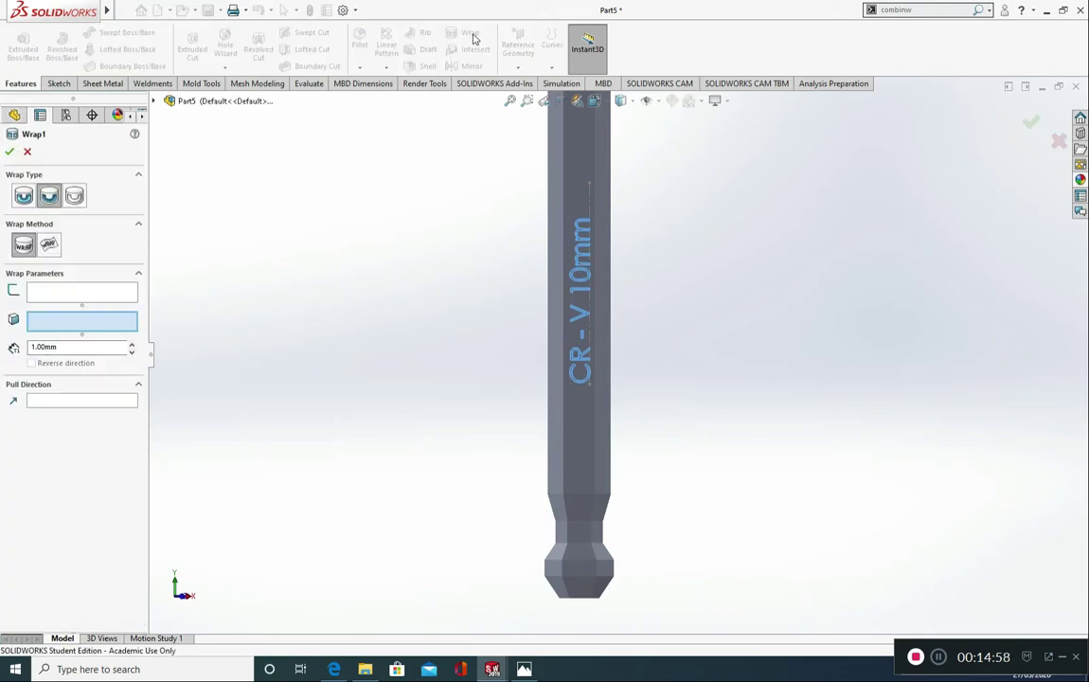
left_click(73, 294)
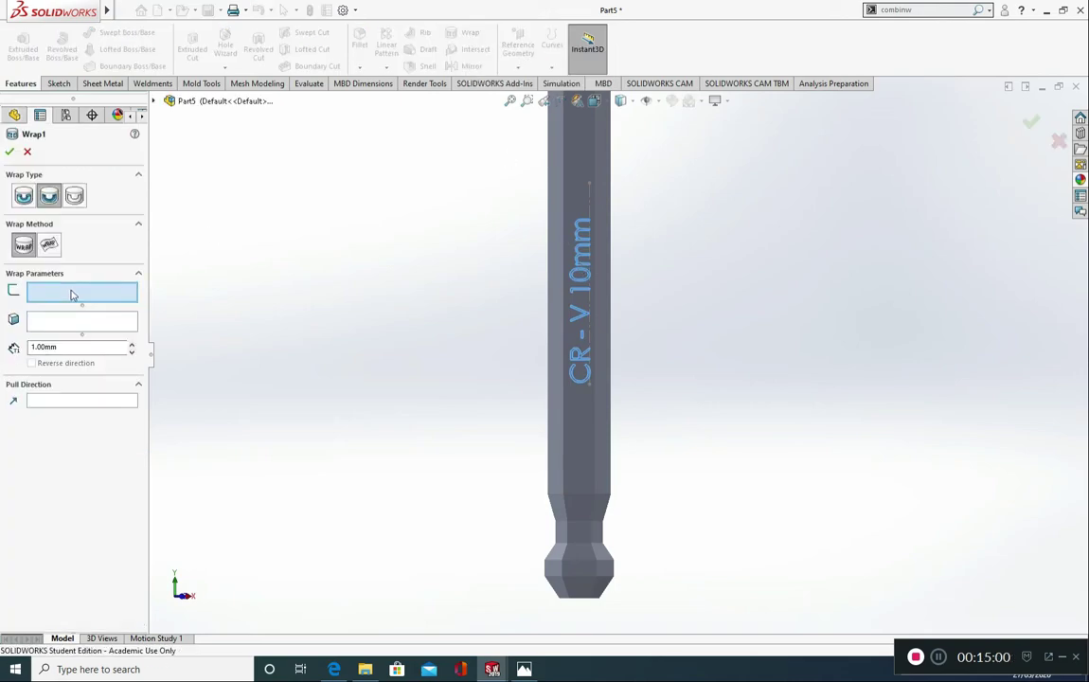
left_click(584, 226)
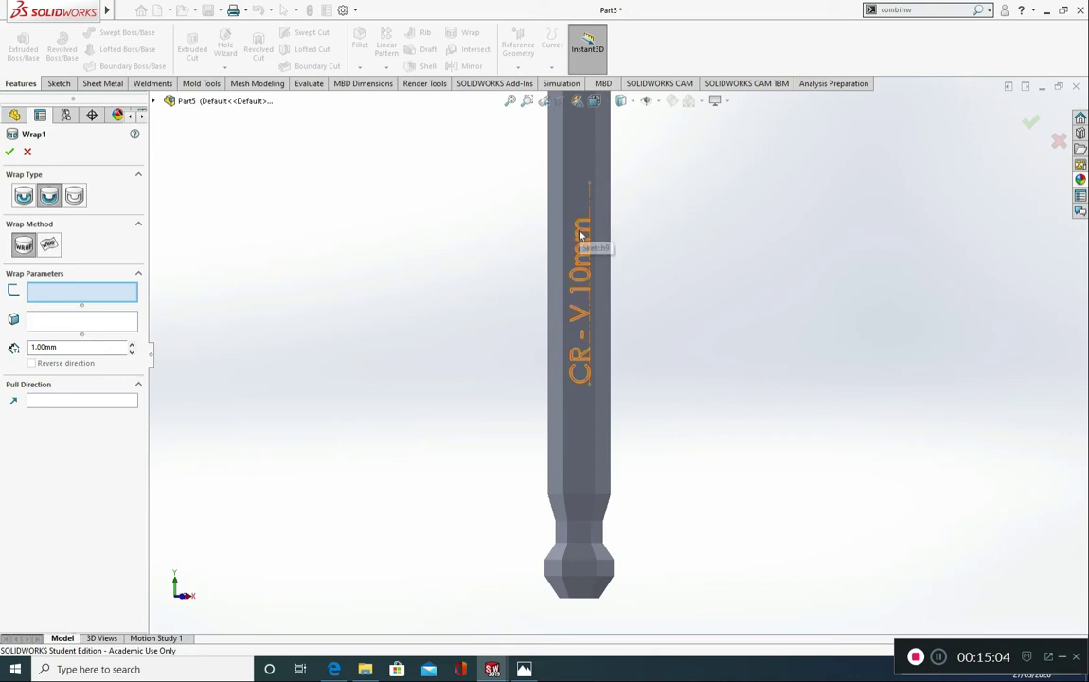
left_click(581, 234)
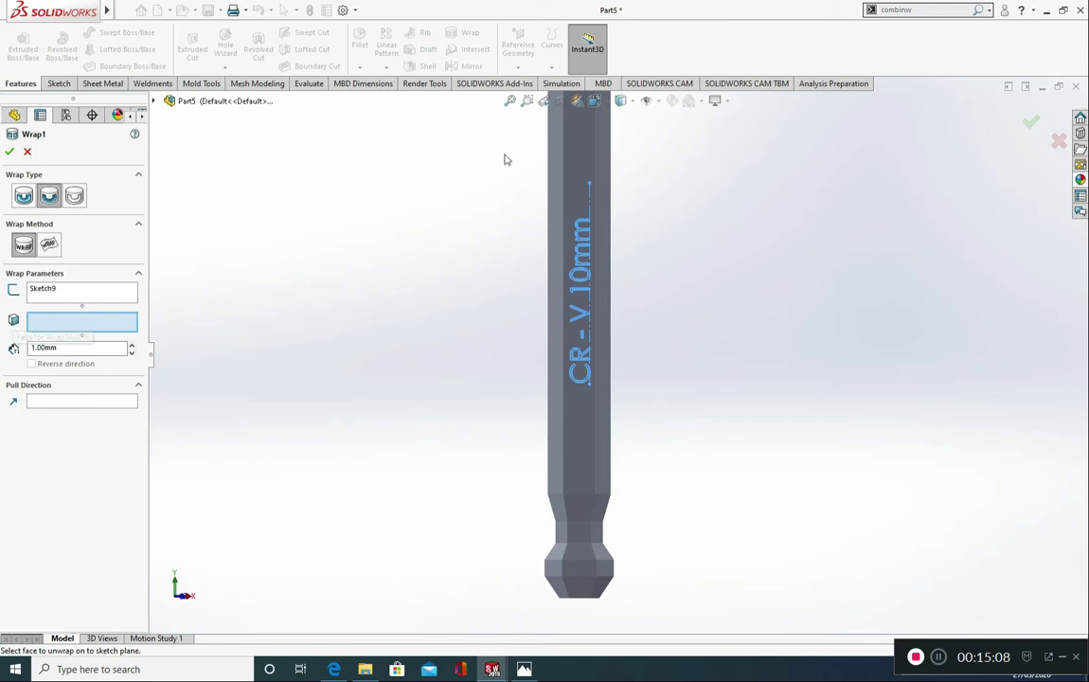
left_click(586, 155)
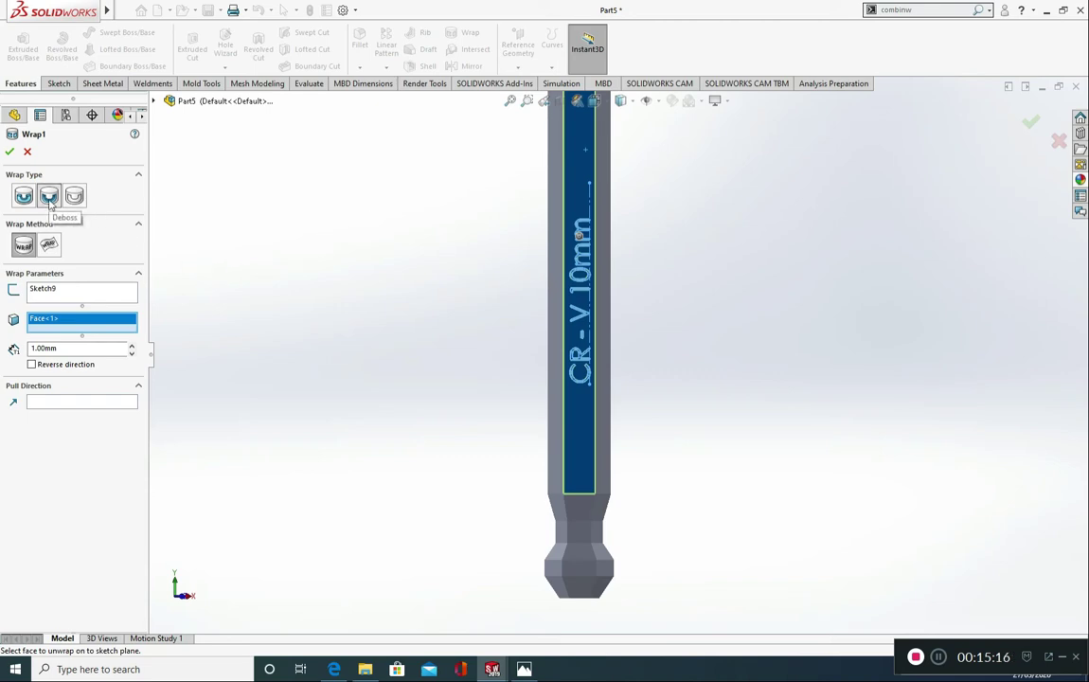
Step: Use the neighbouring flat side face of the long arm as the wrap's pull direction and complete the deboss
left_click(45, 406)
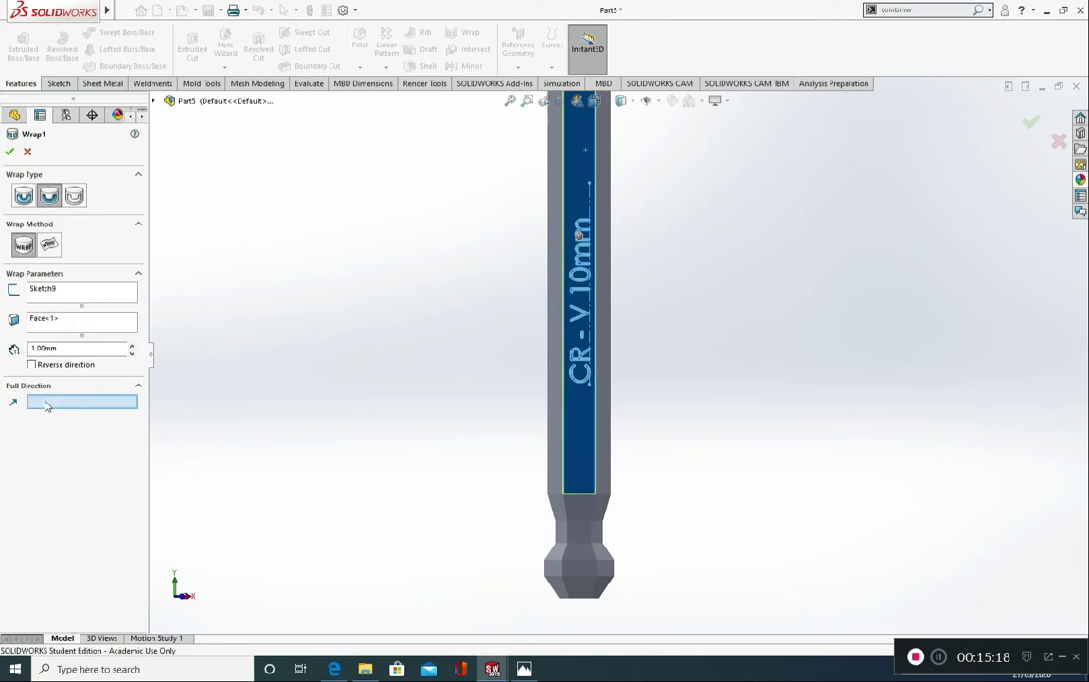
middle_click_drag(516, 312, 451, 313)
middle_click_drag(640, 270, 591, 285)
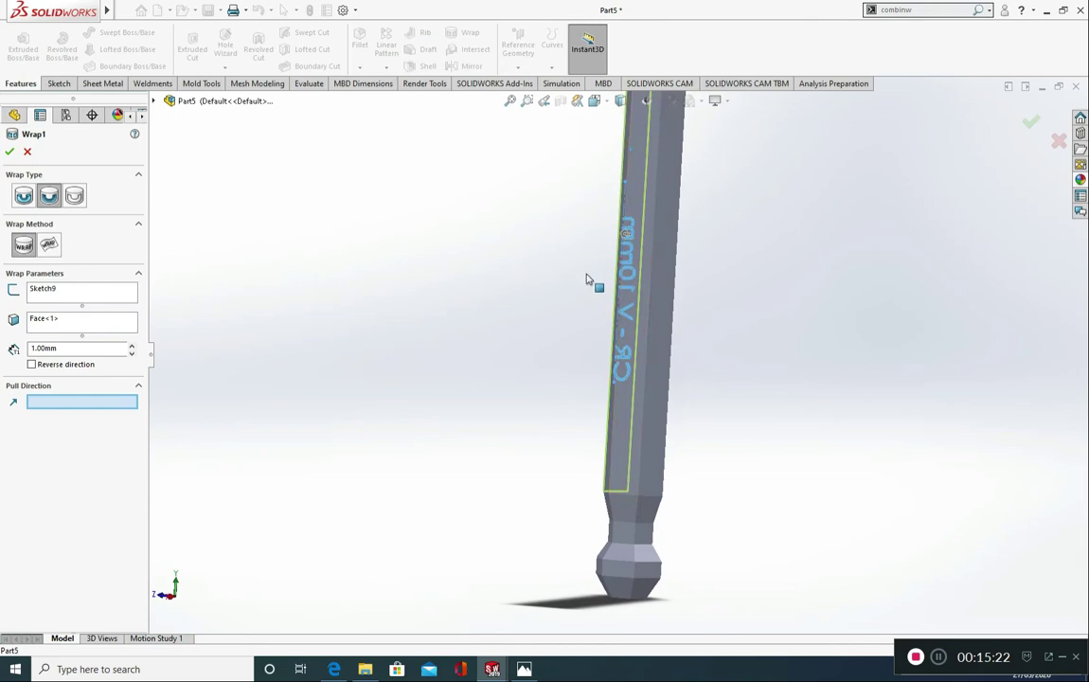
left_click(665, 258)
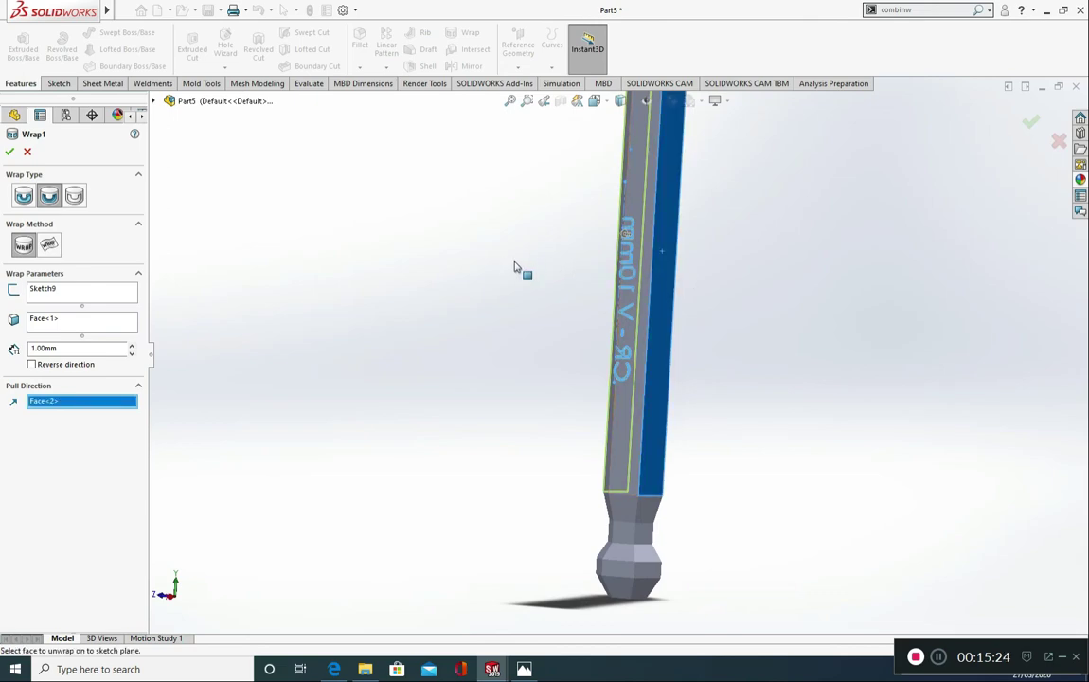
middle_click_drag(525, 267, 593, 297)
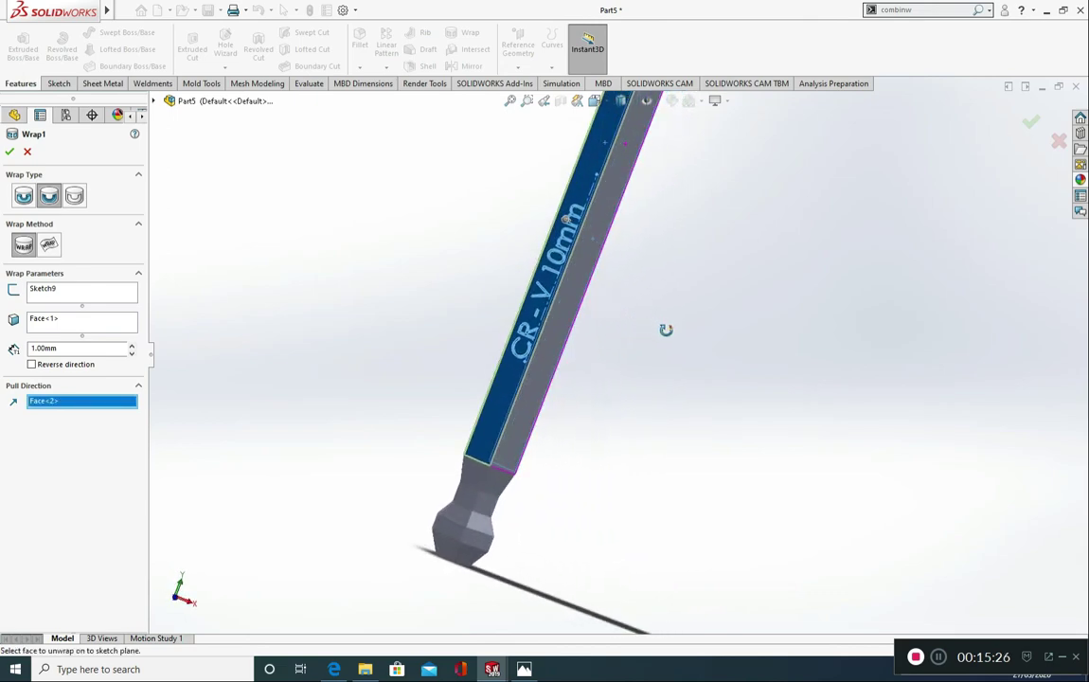
left_click(9, 152)
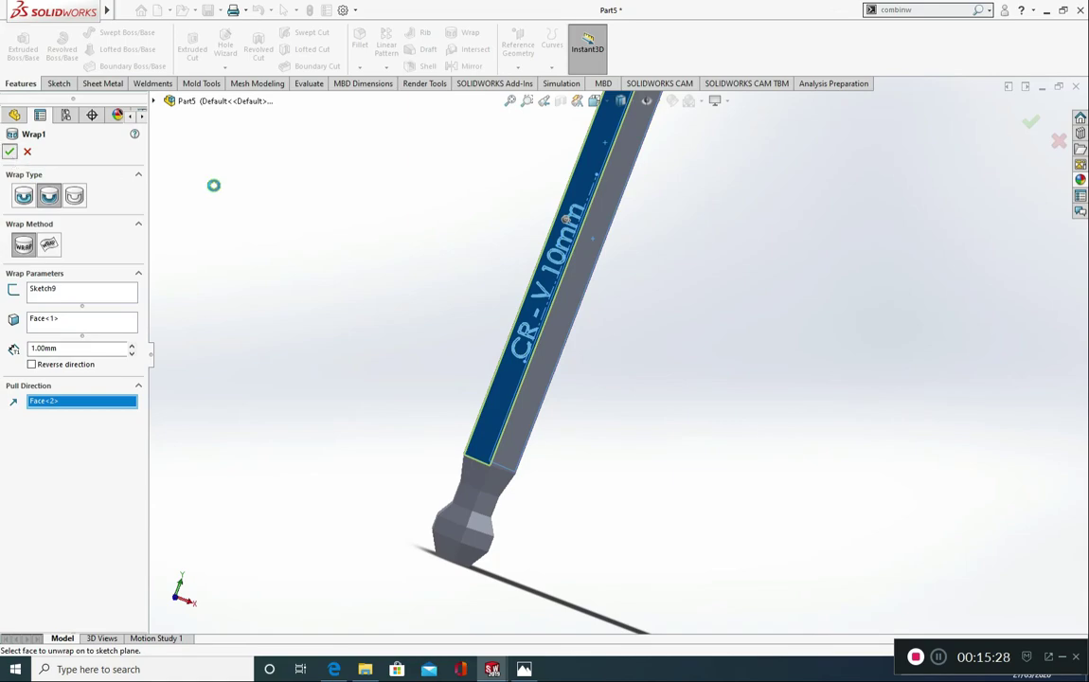
Step: Inspect the debossed text on the long arm up close and reconfirm the wrap's 1.00 mm depth
scroll(530, 280, "down", 3)
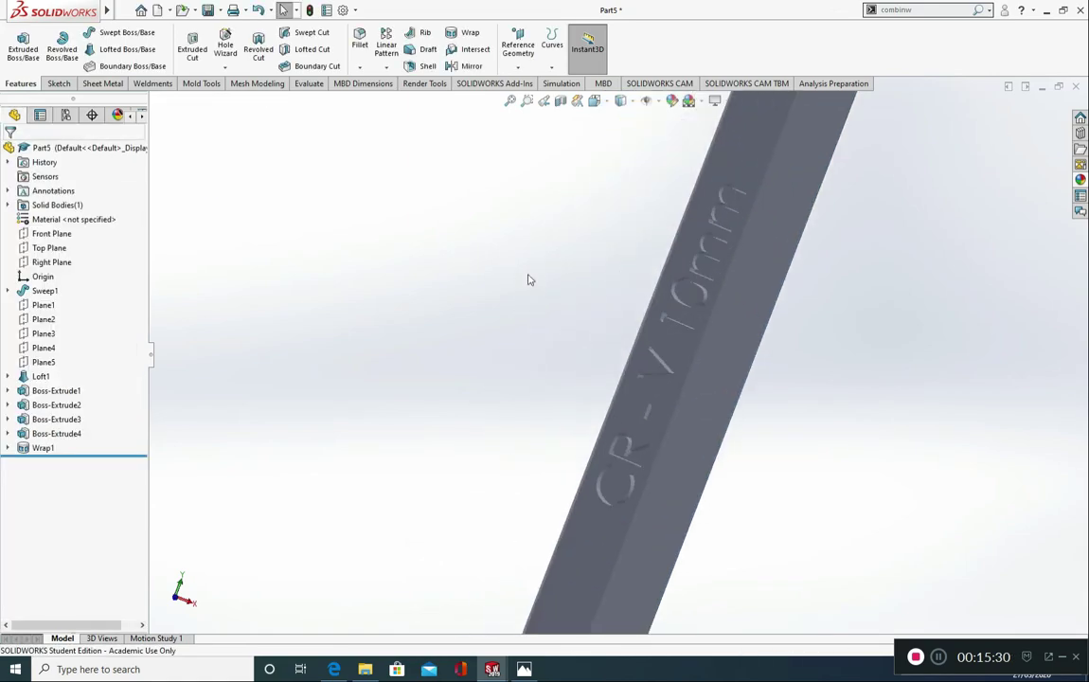
scroll(633, 481, "down", 2)
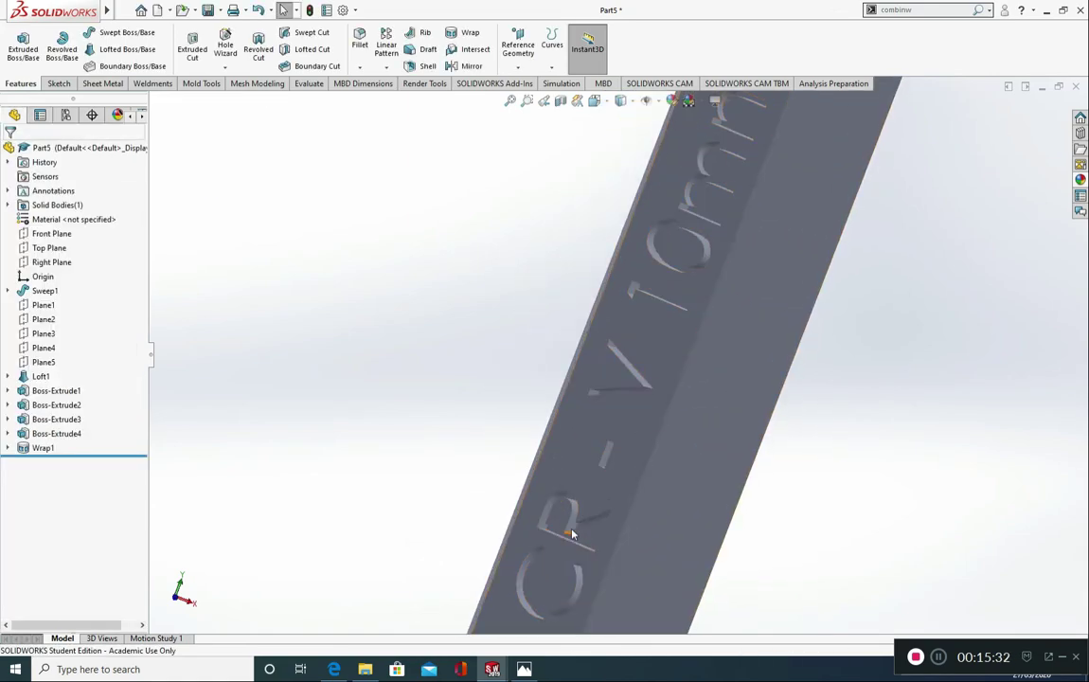
left_click(27, 451)
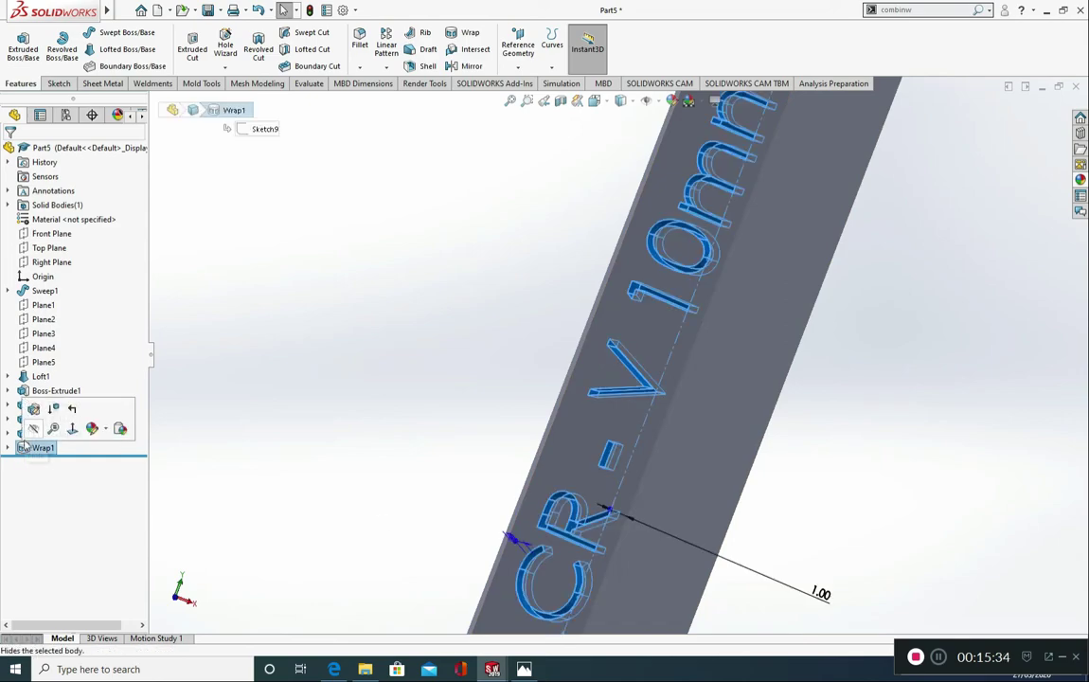
left_click(33, 412)
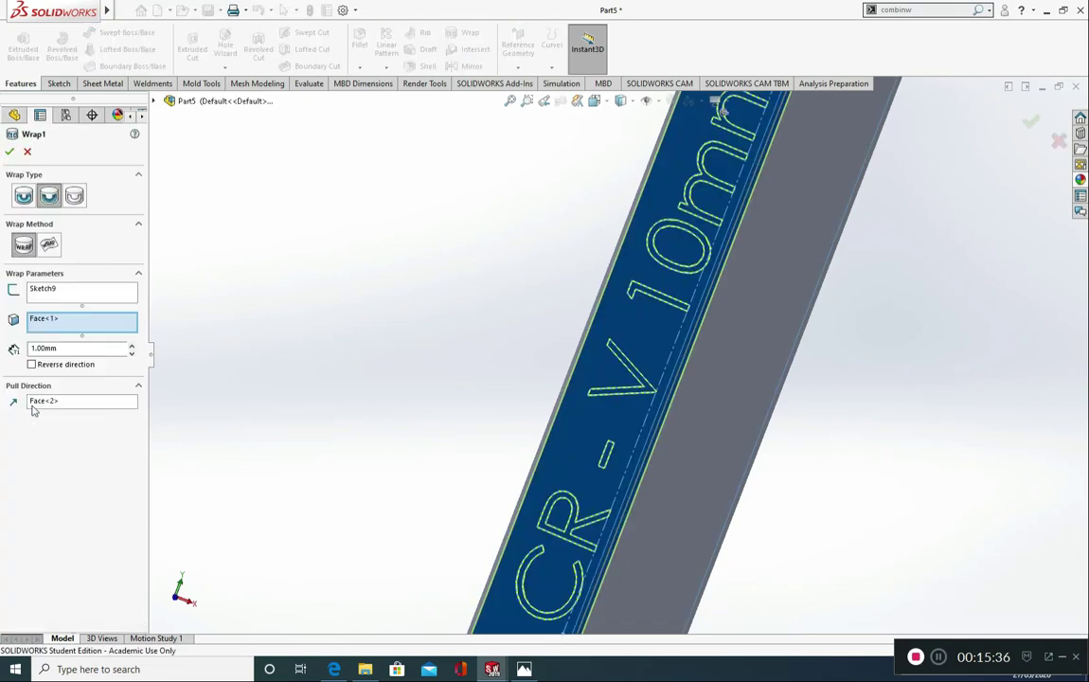
left_click_drag(55, 347, 24, 346)
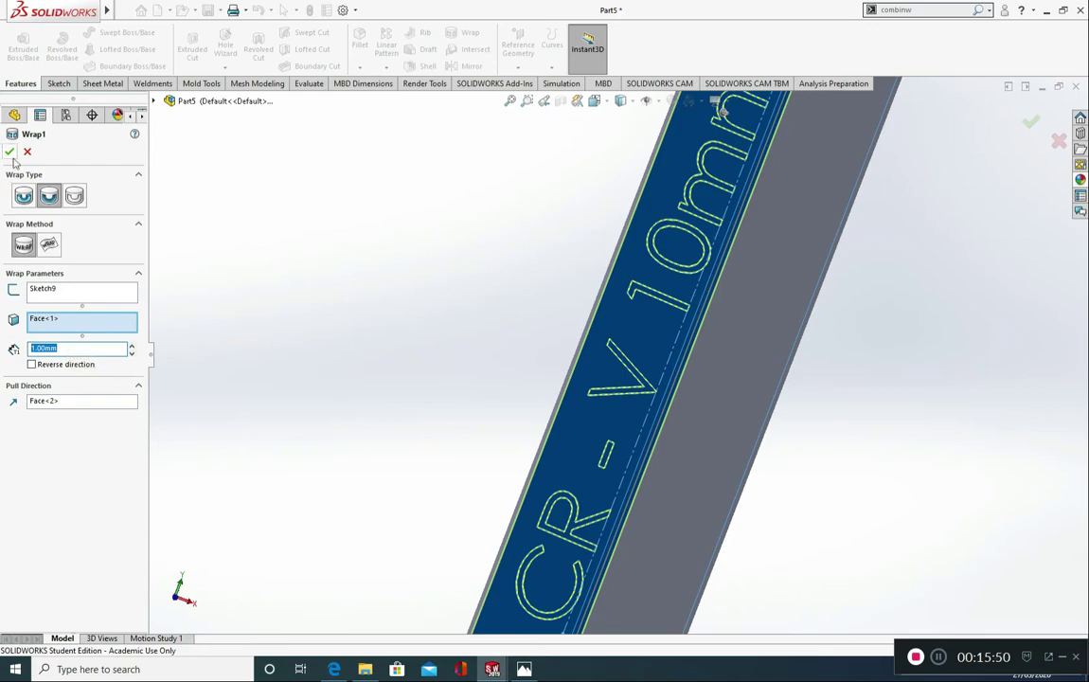
key("Return")
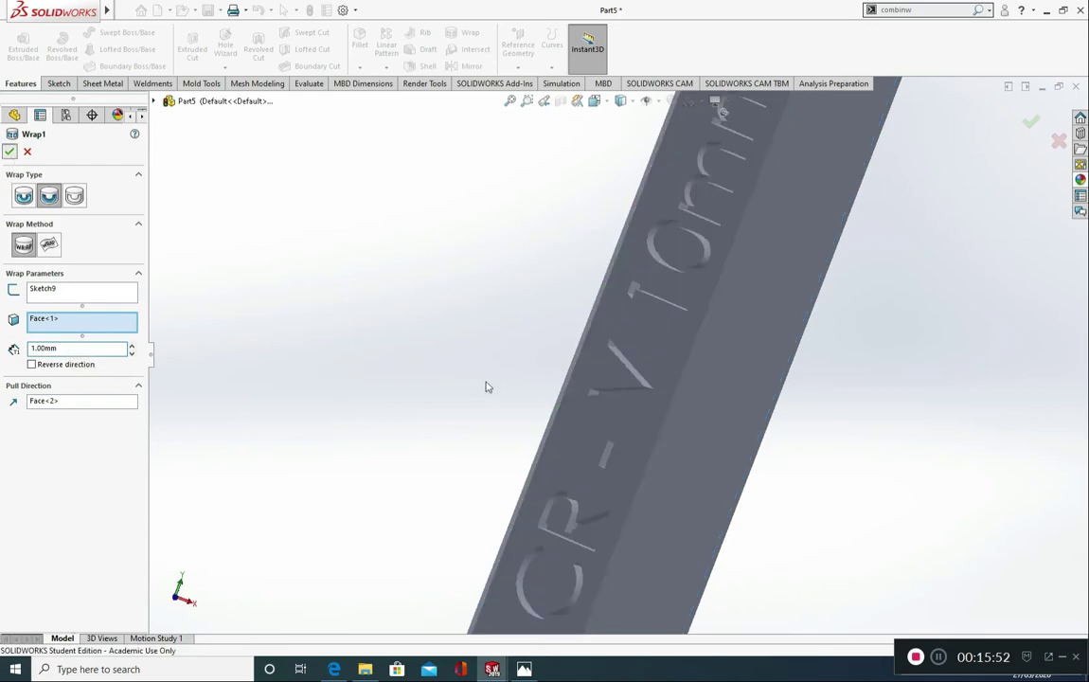
scroll(486, 384, "up", 10)
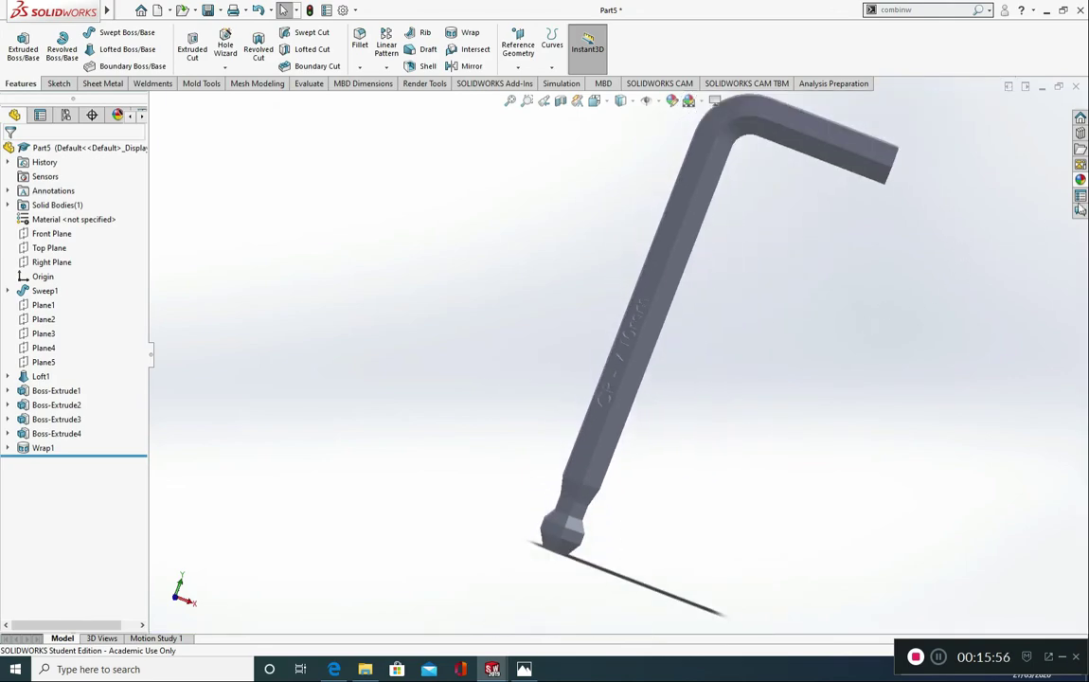
Step: Open the appearances and scenes library and collapse its expanded folders to the top-level categories
left_click(1081, 180)
scroll(1017, 343, "up", 10)
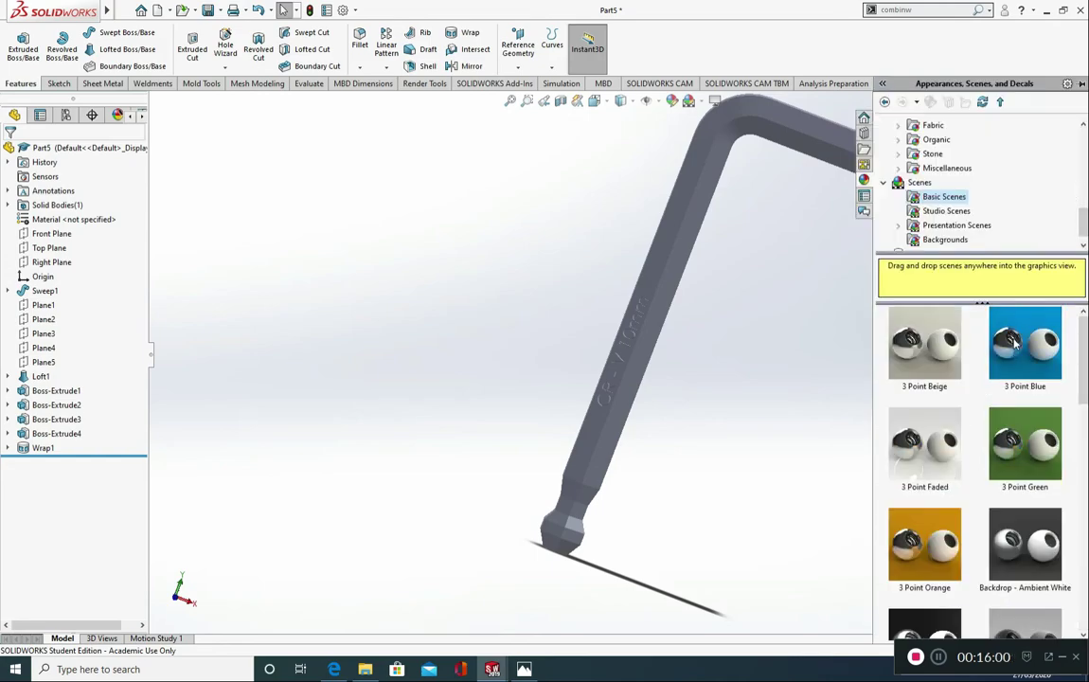
scroll(938, 180, "up", 5)
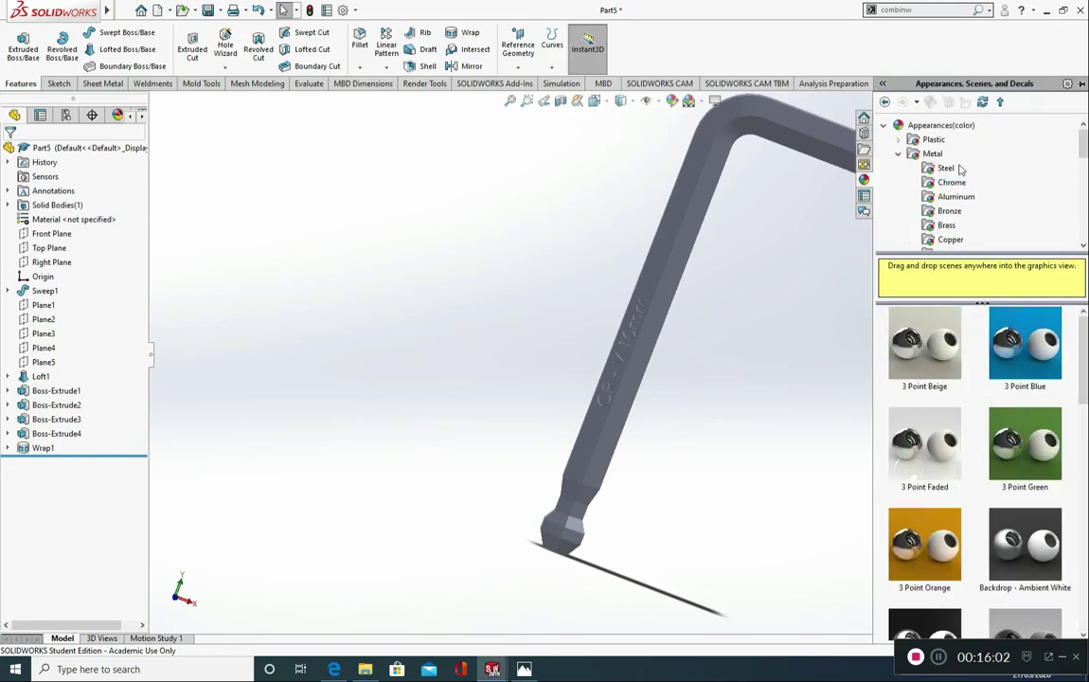
left_click(898, 154)
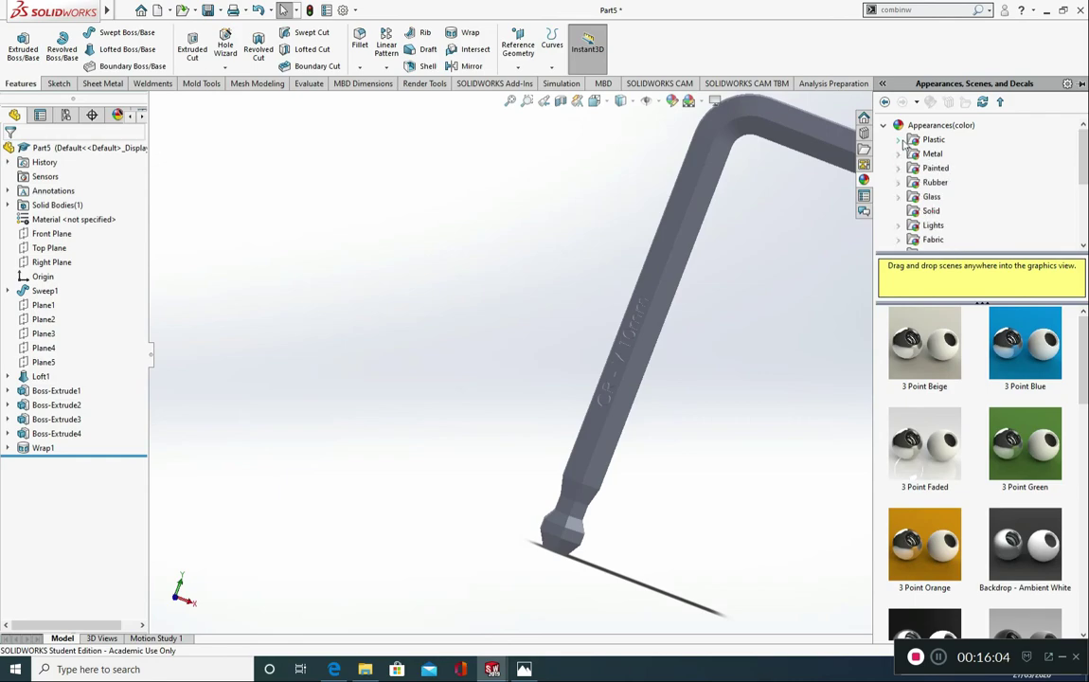
left_click(899, 139)
left_click(900, 139)
left_click(884, 125)
left_click(888, 140)
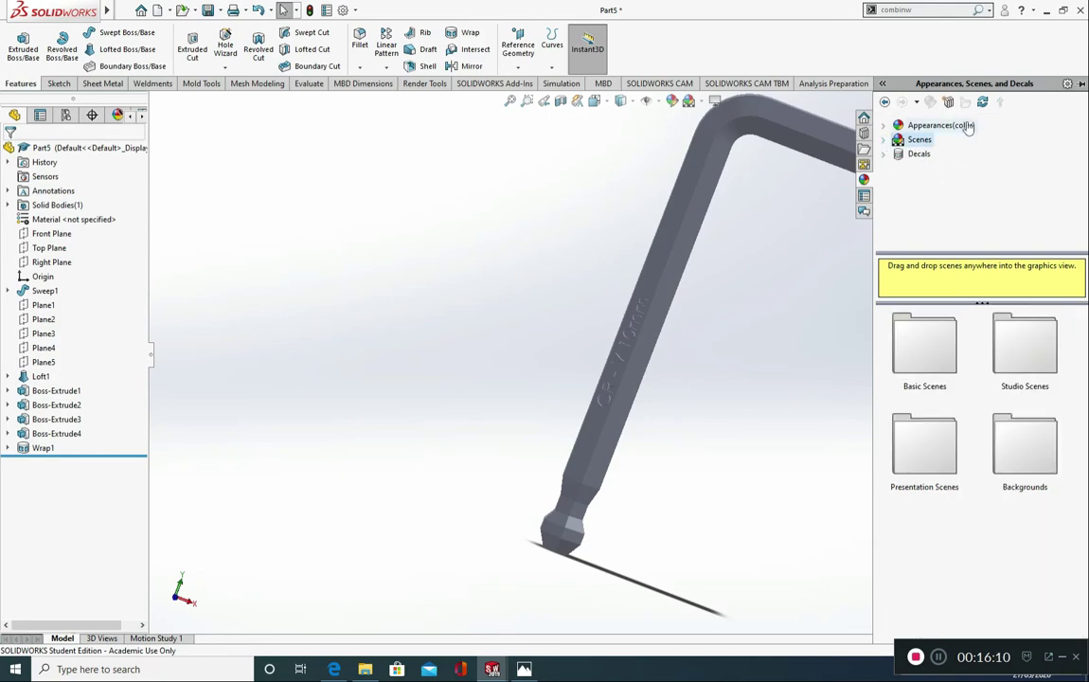
Step: Apply the brushed chromium appearance from the Chrome metals to the whole Allen key body
left_click(917, 127)
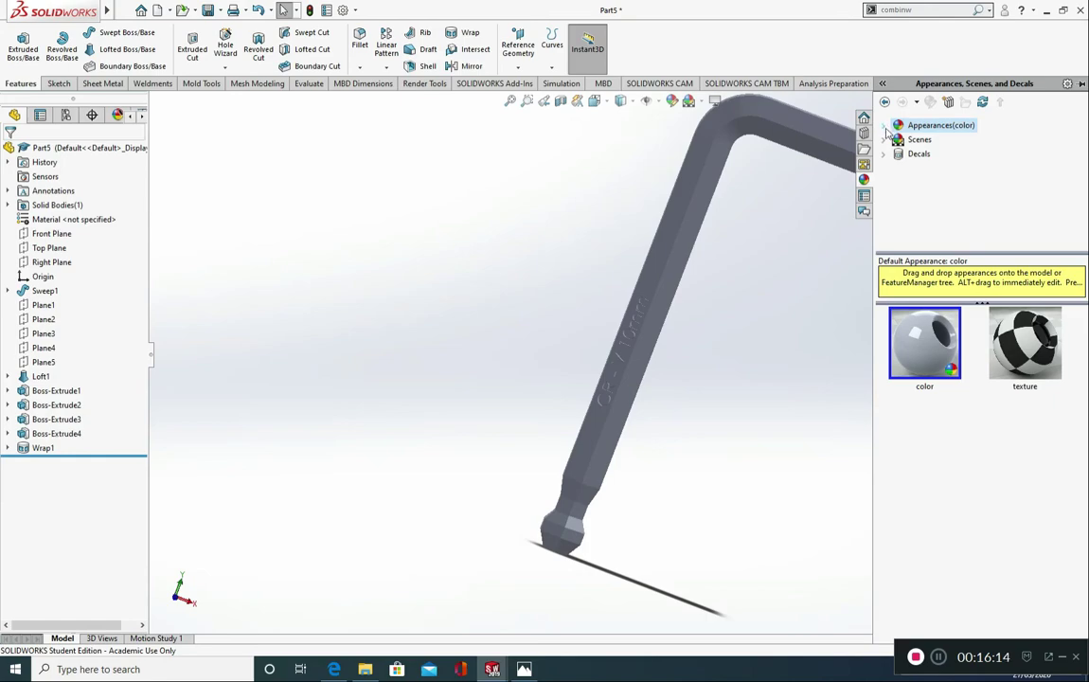
left_click(884, 128)
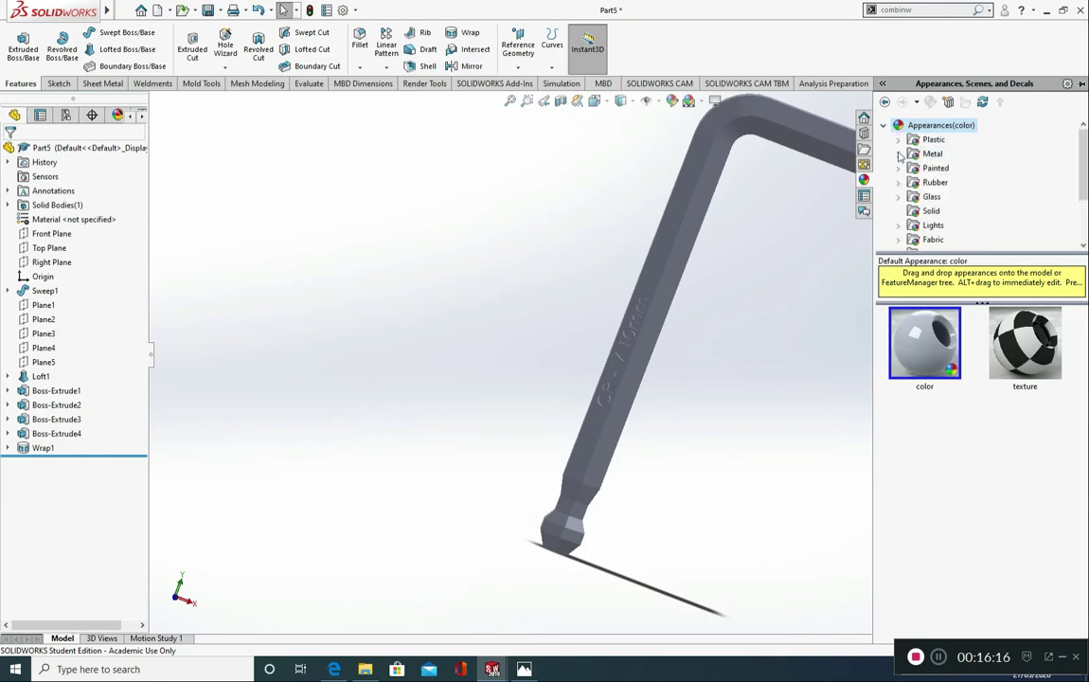
left_click(899, 153)
left_click(948, 155)
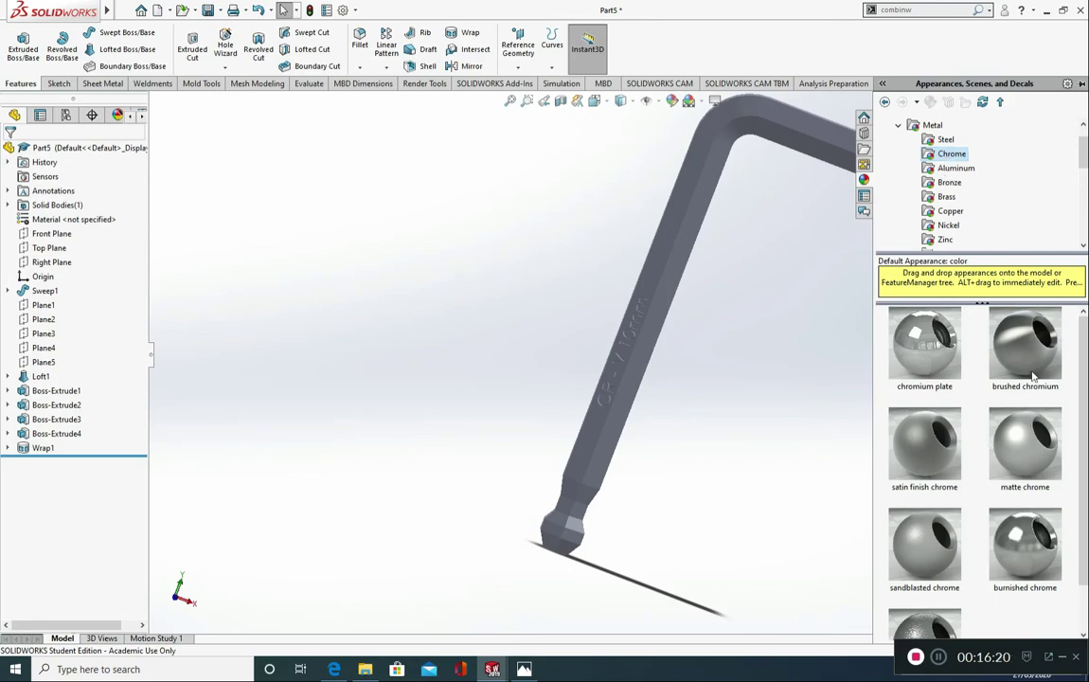
mouse_move(1033, 376)
left_mouse_down()
mouse_move(1023, 352)
mouse_move(837, 368)
mouse_move(713, 322)
mouse_move(717, 264)
mouse_move(691, 225)
left_mouse_up()
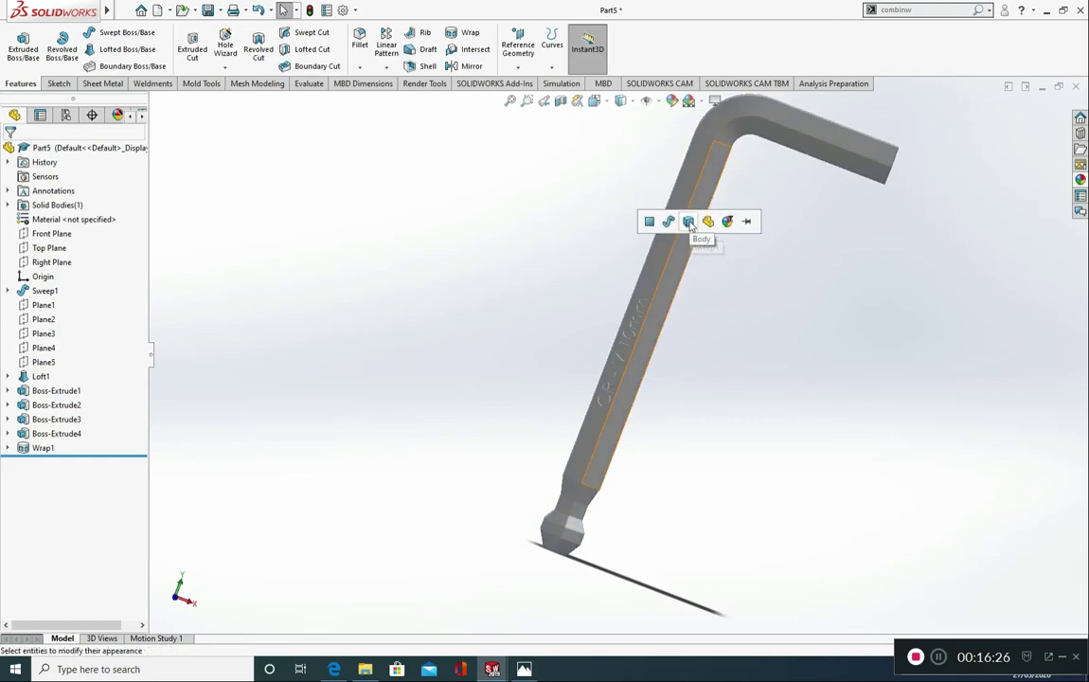
left_click(690, 224)
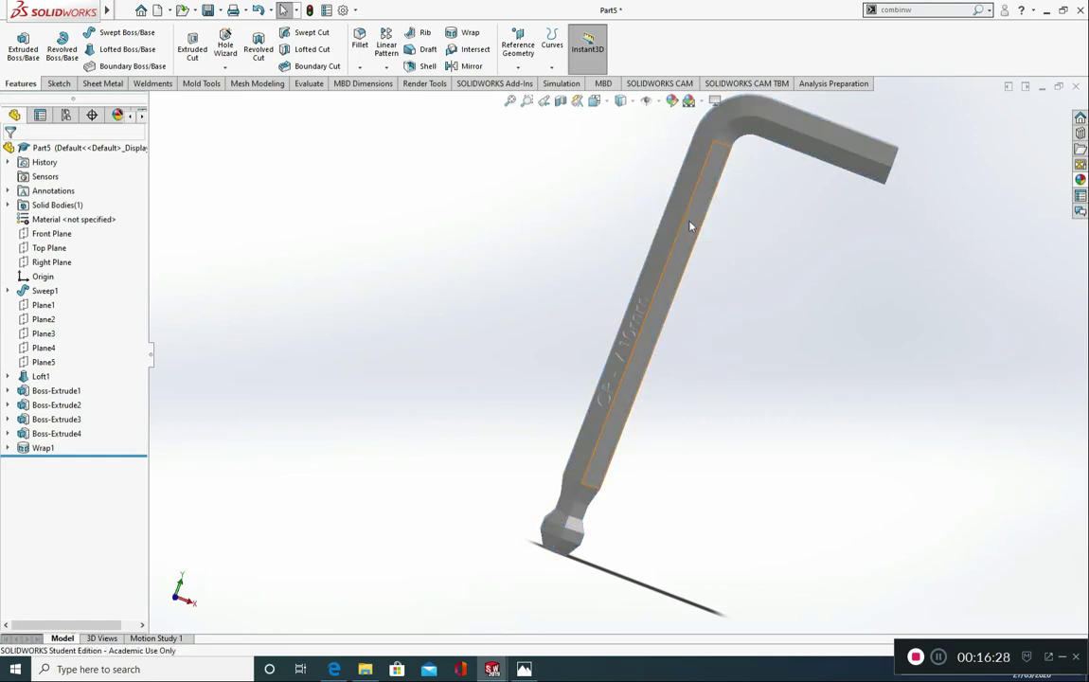
scroll(732, 376, "up", 2)
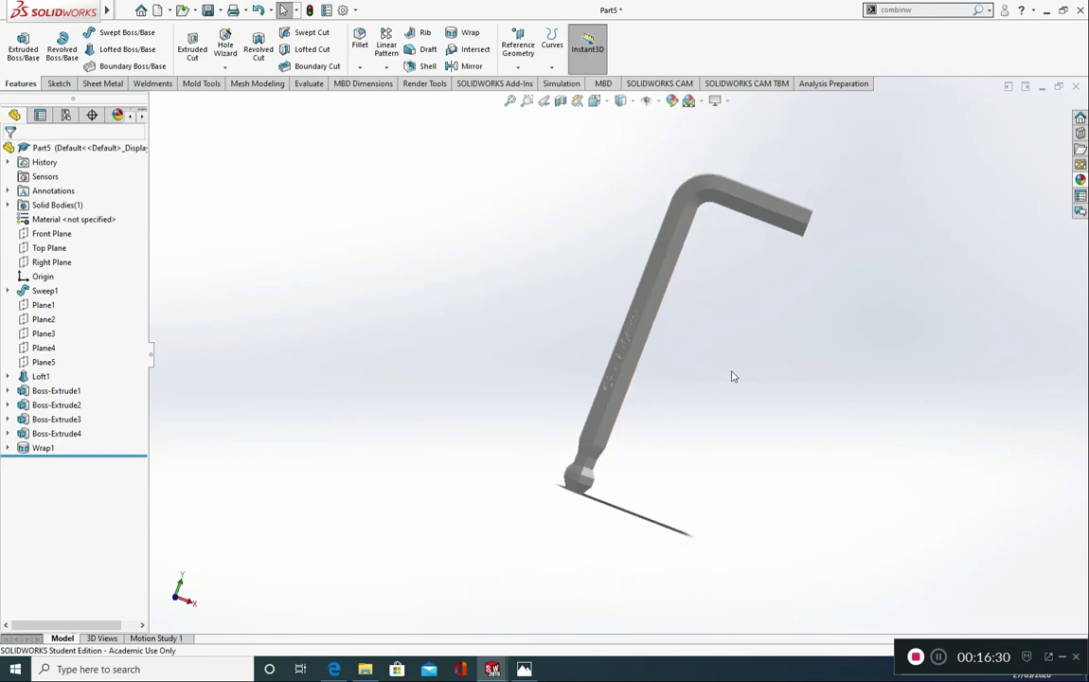
Step: Orient the Allen key to the isometric view and load the PhotoView 360 add-in
key("ctrl+7")
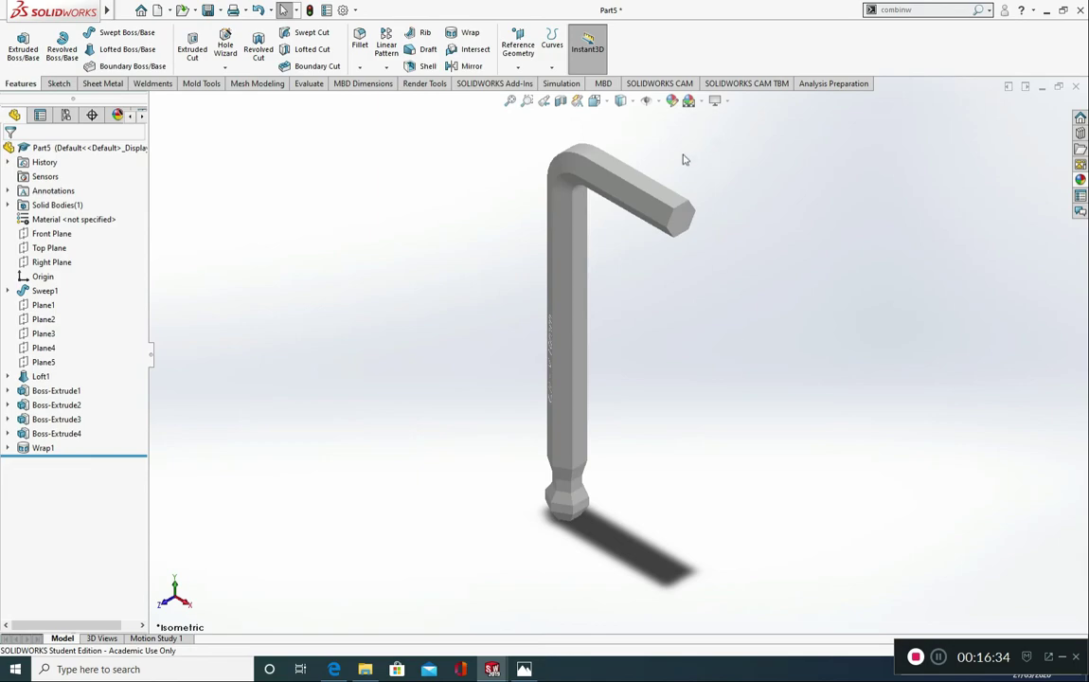
right_click(479, 86)
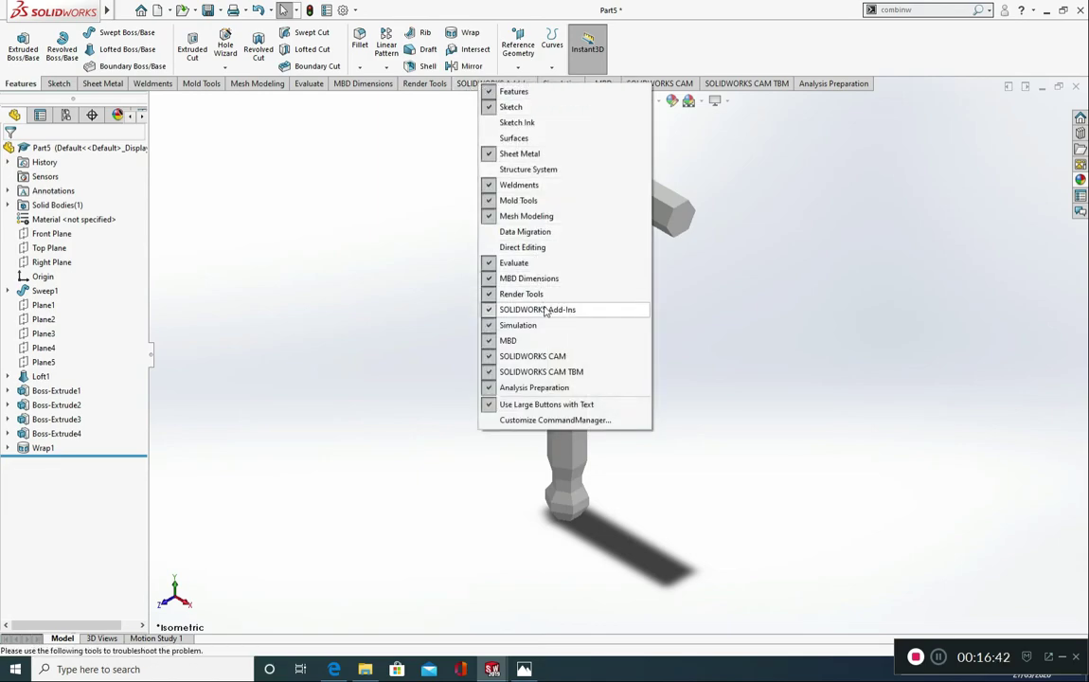
left_click(424, 84)
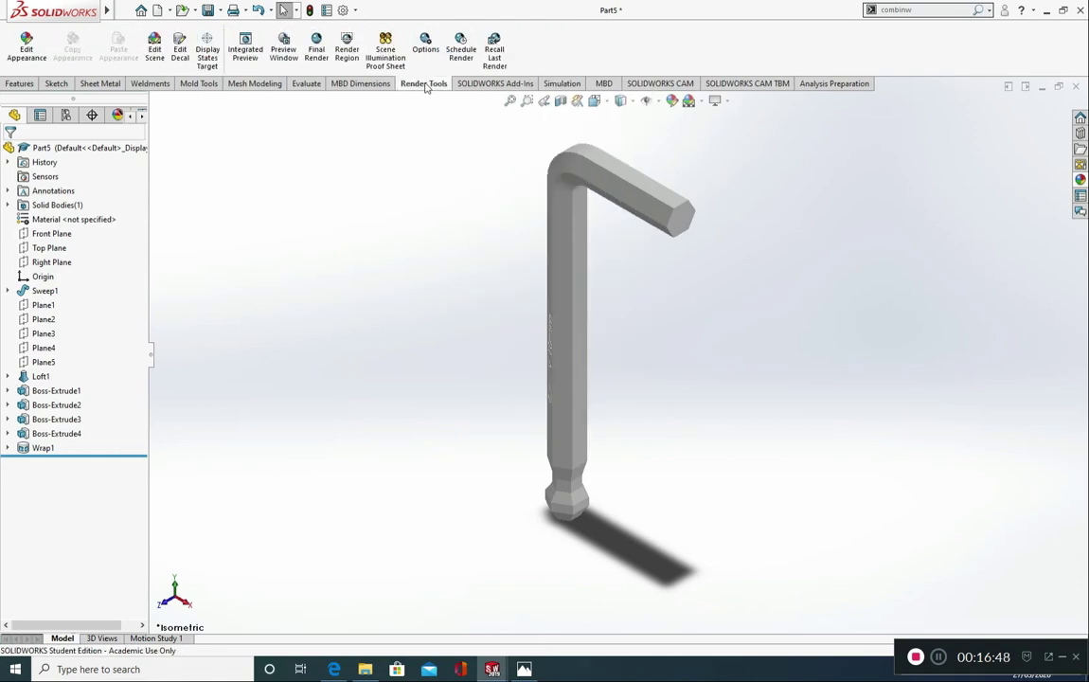
right_click(426, 85)
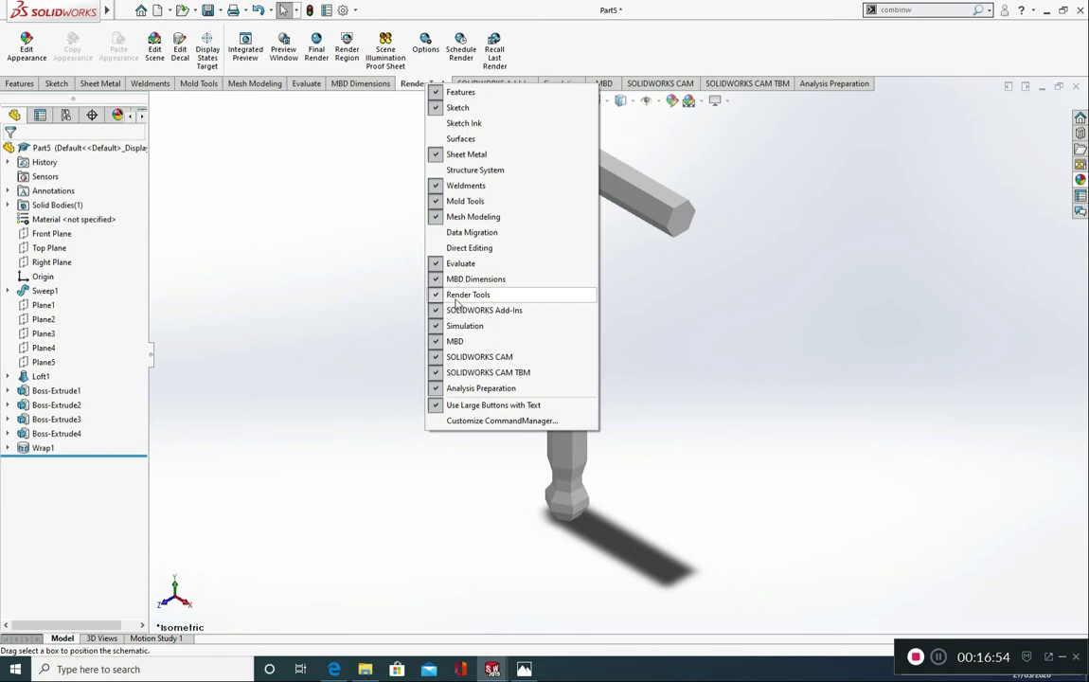
left_click(372, 117)
left_click(471, 87)
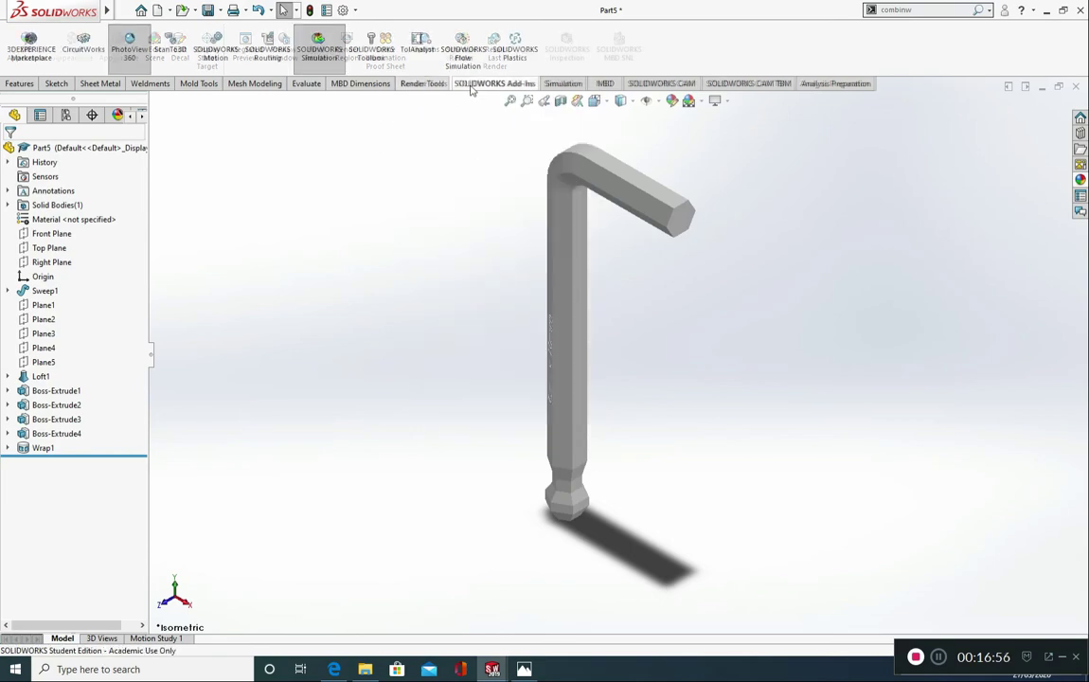
left_click(131, 49)
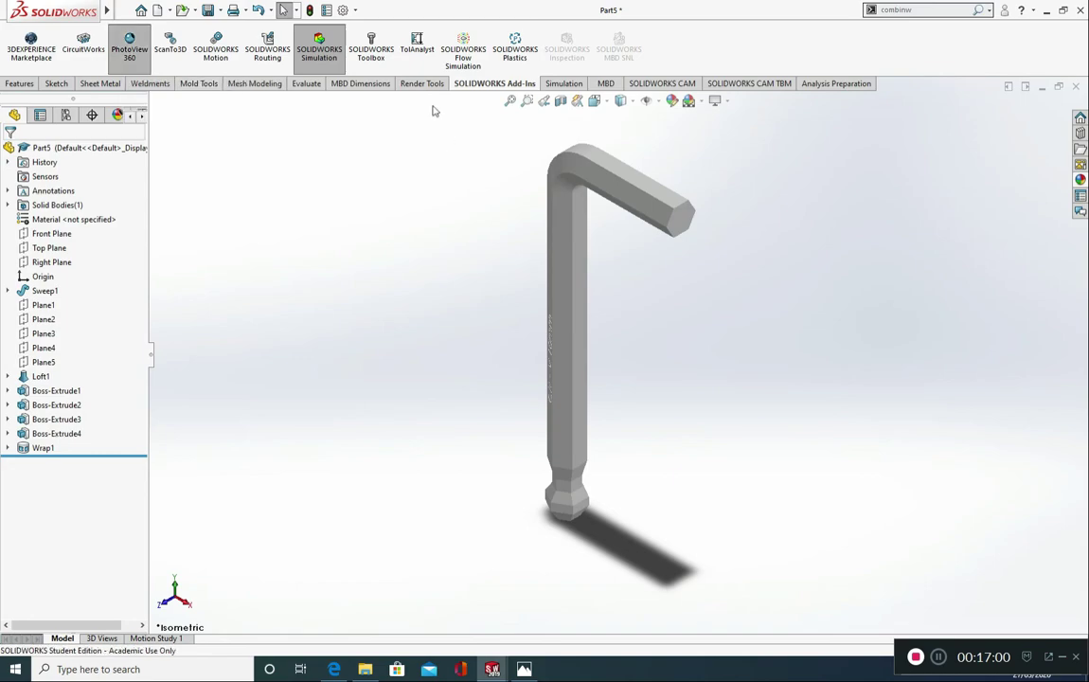
Step: Start editing the scene and apply the Soft Spotlight basic scene behind the model
left_click(423, 83)
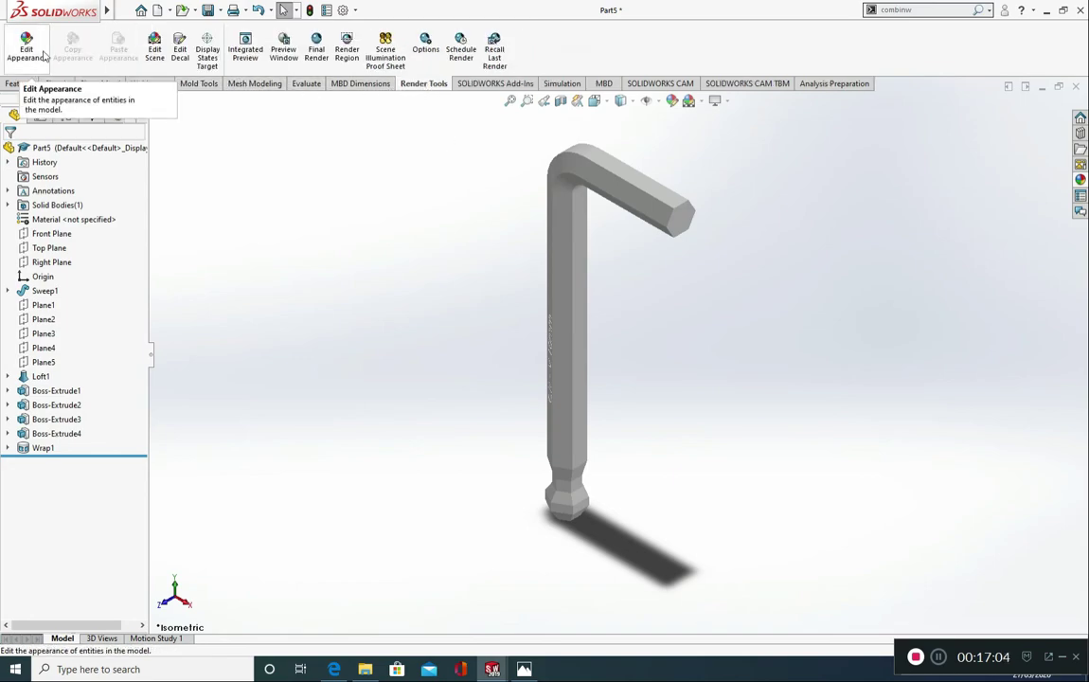
left_click(167, 59)
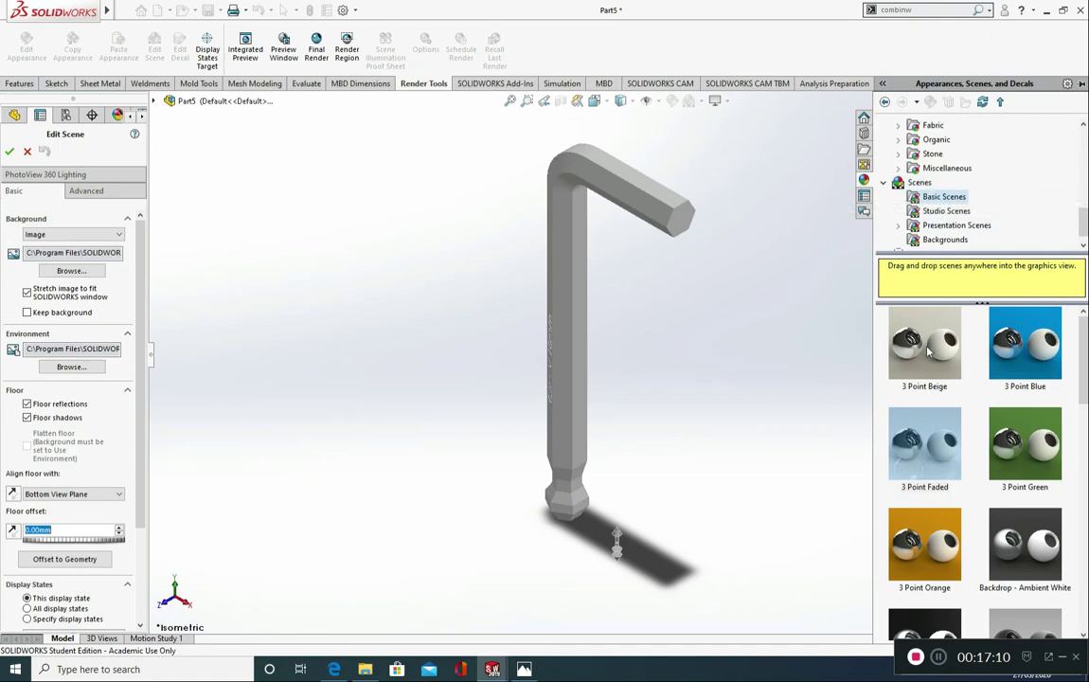
scroll(984, 490, "down", 10)
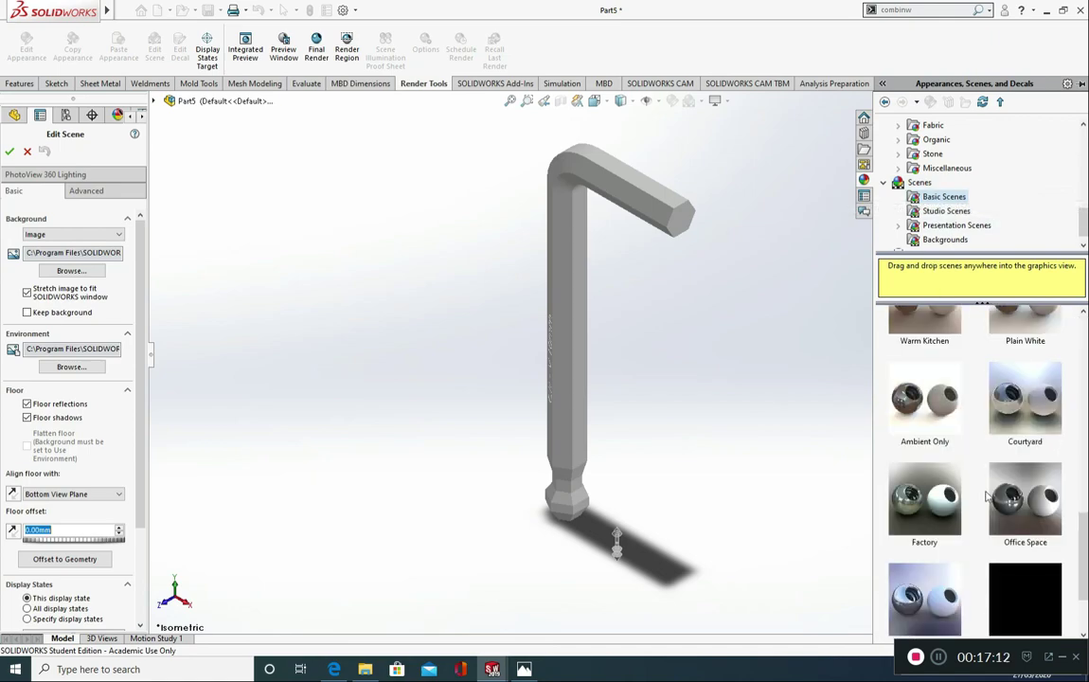
scroll(1016, 519, "down", 5)
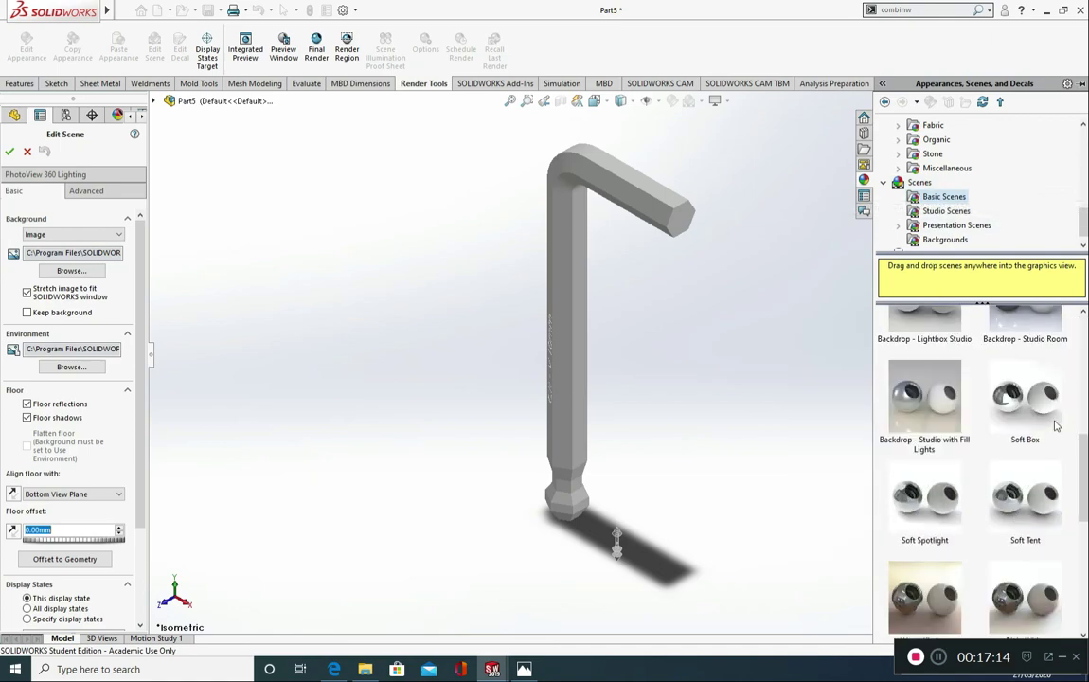
left_click_drag(933, 511, 360, 301)
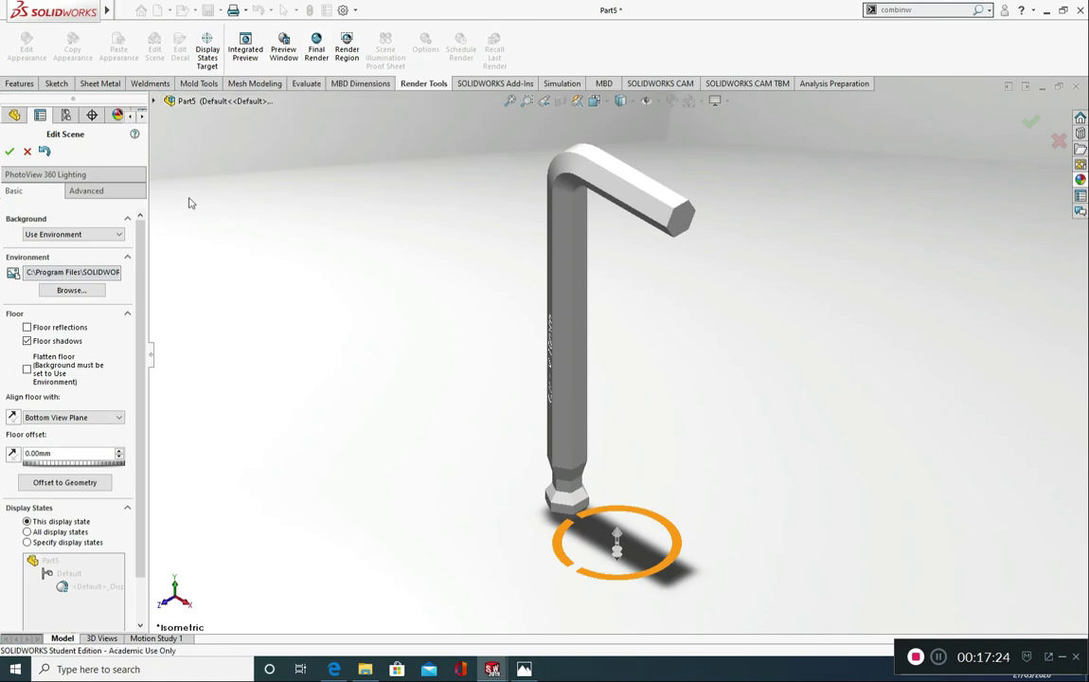
Step: Run a final render of the Allen key, switch back to the Part5 window and close the PhotoView 360 preview
left_click(326, 48)
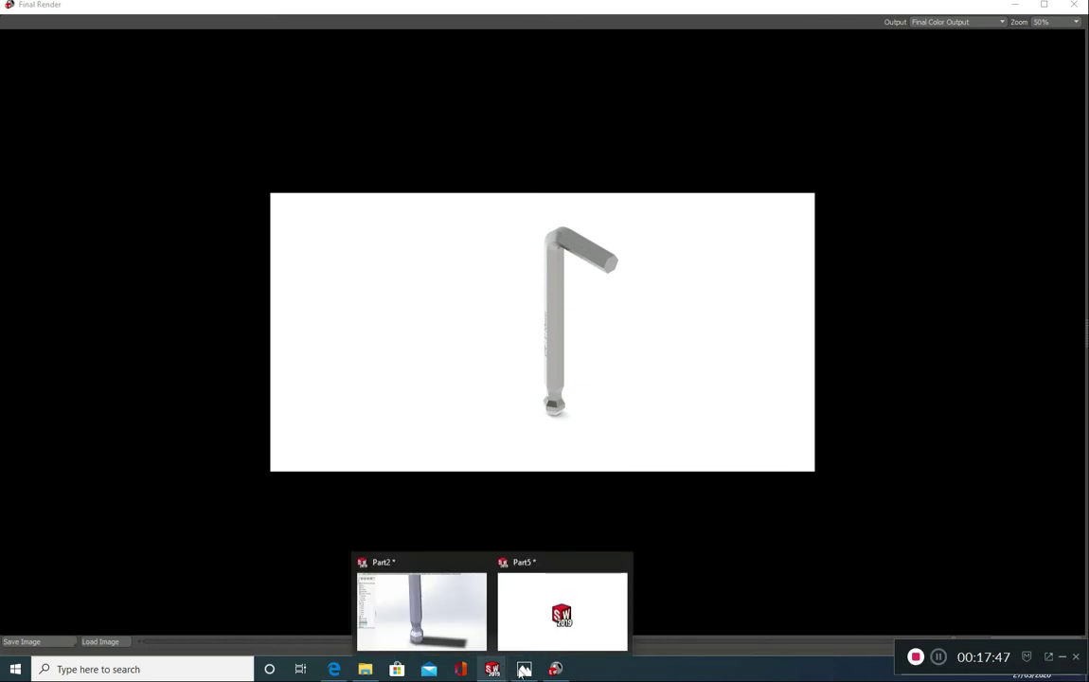
left_click(542, 626)
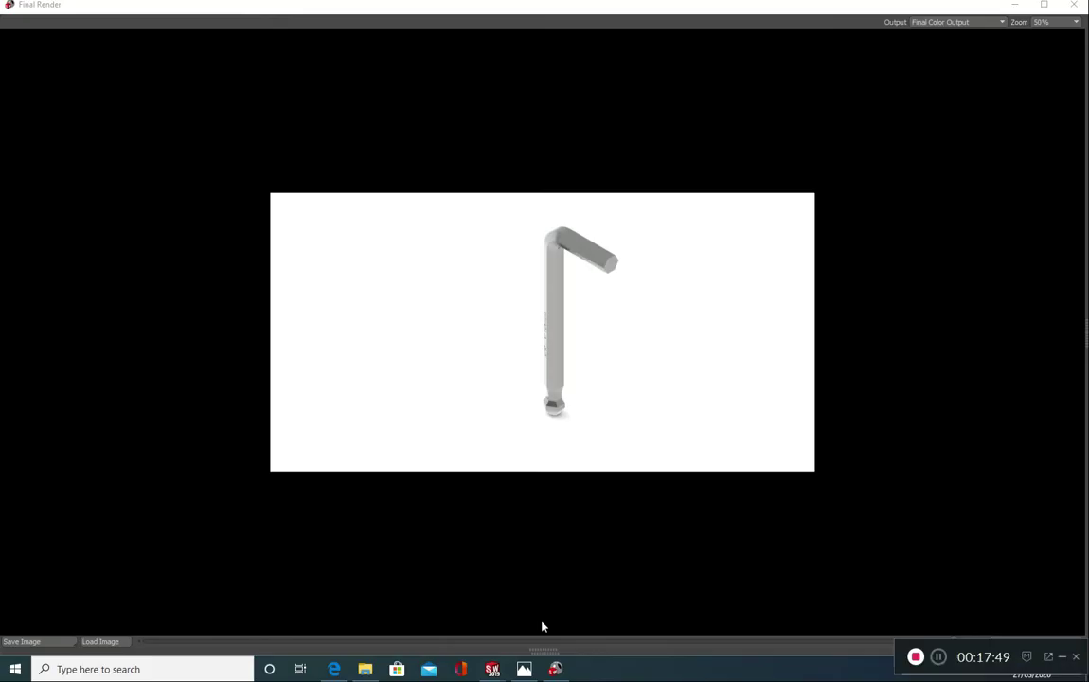
left_click(1074, 6)
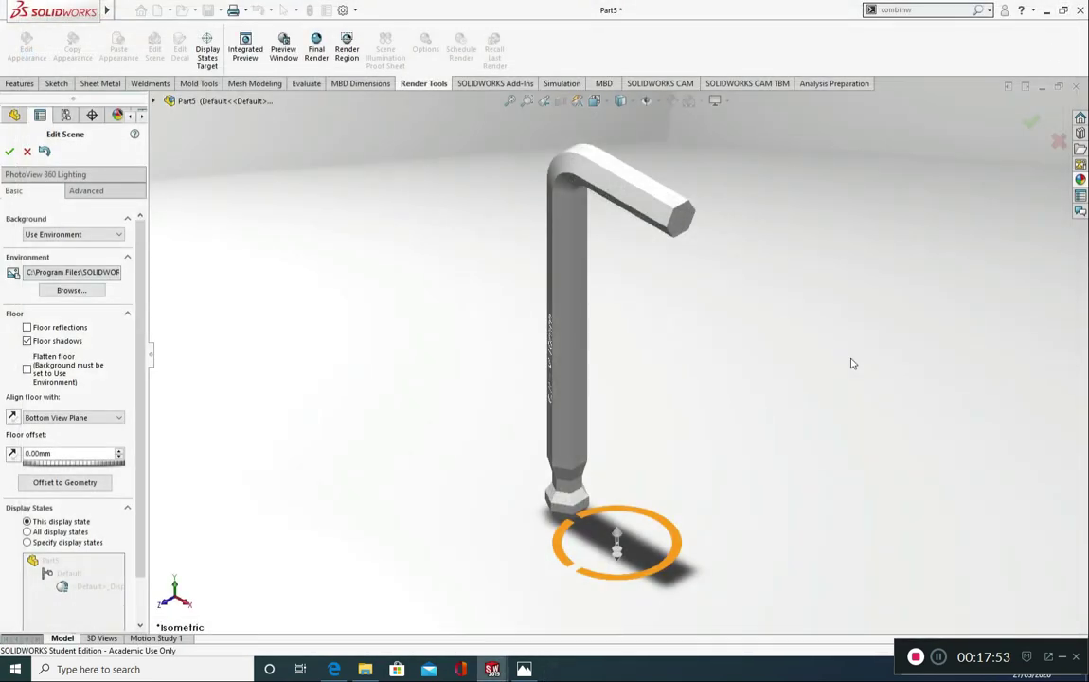